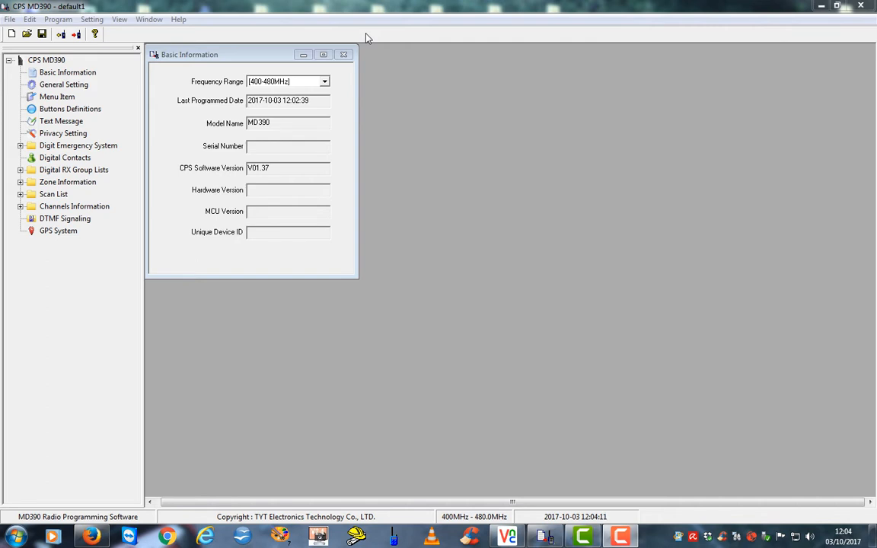
# In General Setting, set Talk Permit Tone to Analog & Digital
pyautogui.click(61, 73)
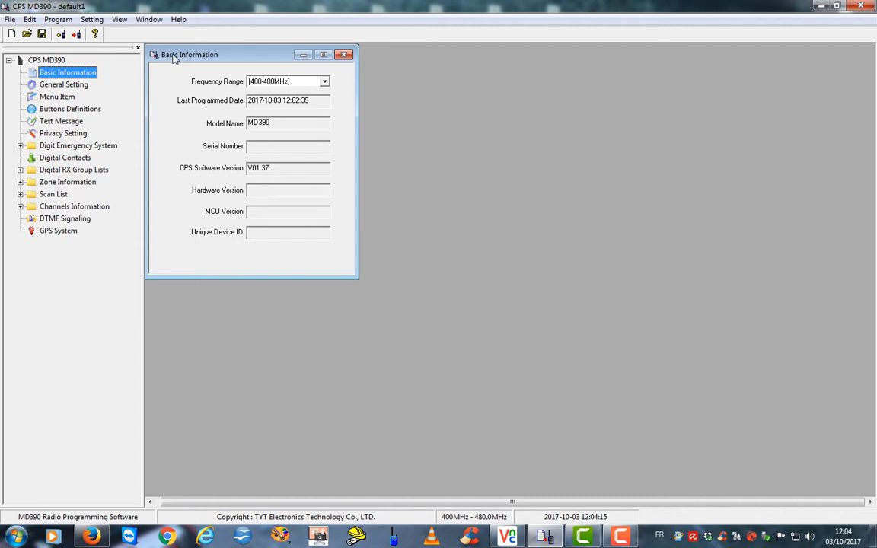
pyautogui.moveTo(185, 58)
pyautogui.mouseDown()
pyautogui.moveTo(221, 64)
pyautogui.moveTo(189, 62)
pyautogui.mouseUp()
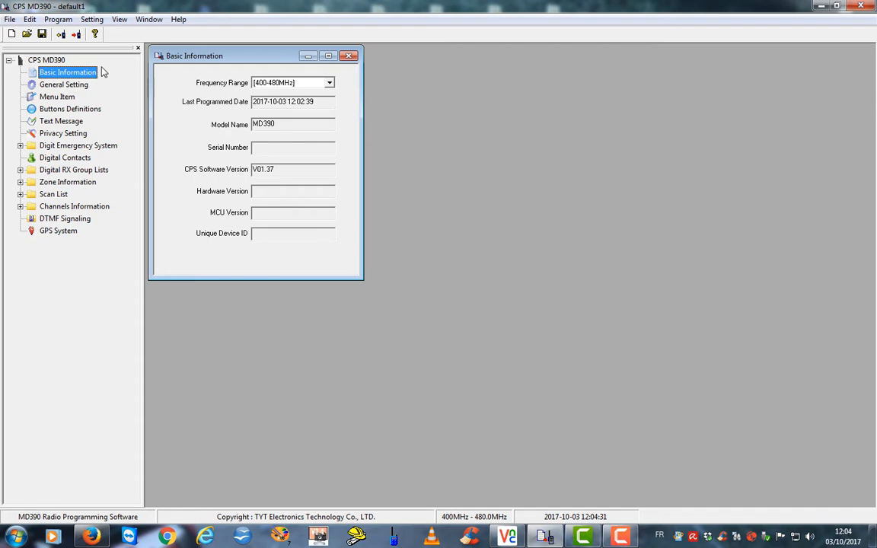
pyautogui.click(66, 87)
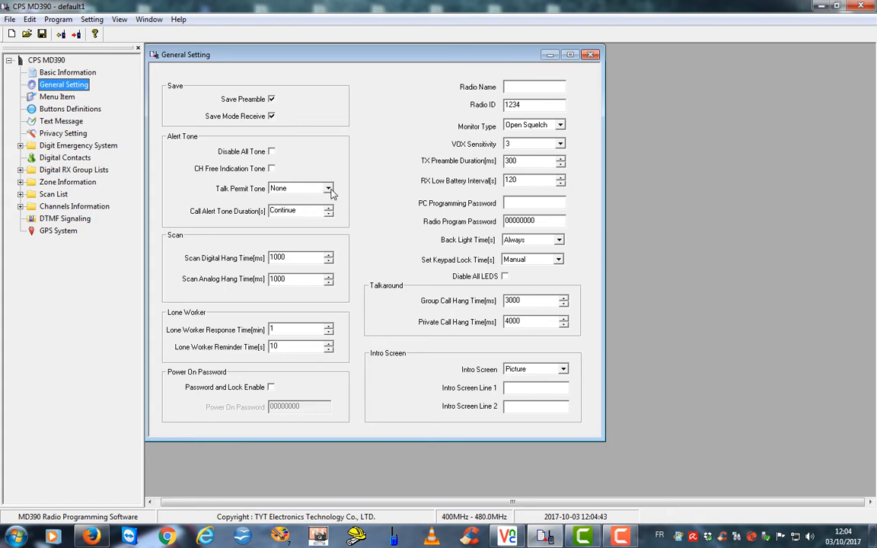
pyautogui.click(328, 189)
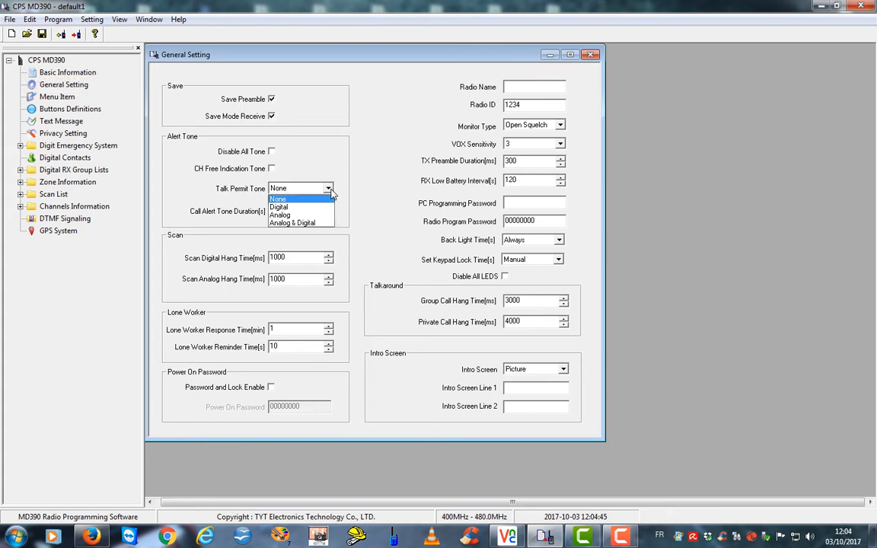
pyautogui.click(303, 223)
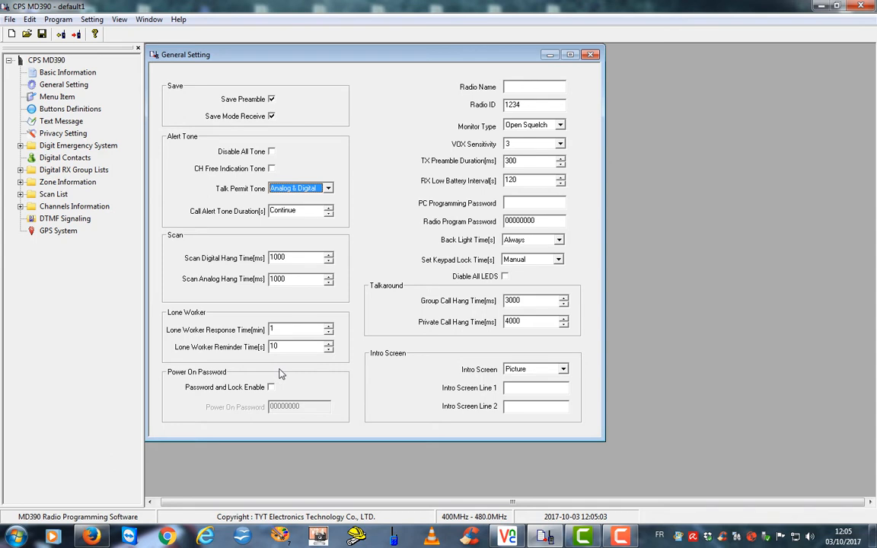
pyautogui.click(517, 88)
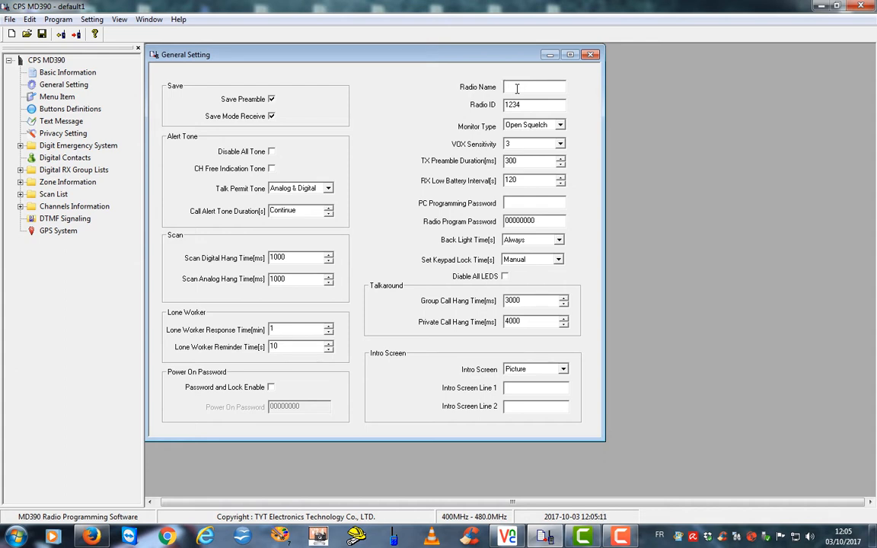
# Enter the operator's callsign as Radio Name and their DMR ID as Radio ID, and clear the program password
pyautogui.write('F4GIX')
pyautogui.click(533, 105)
pyautogui.press('BackSpace')
pyautogui.press('BackSpace')
pyautogui.press('BackSpace')
pyautogui.doubleClick(538, 222)
pyautogui.press('BackSpace')
# In Menu Item, enable Remote Monitor, Radio Enable, Radio Disable, GPS and Program Radio, and untick Keyboard Lock
pyautogui.doubleClick(30, 95)
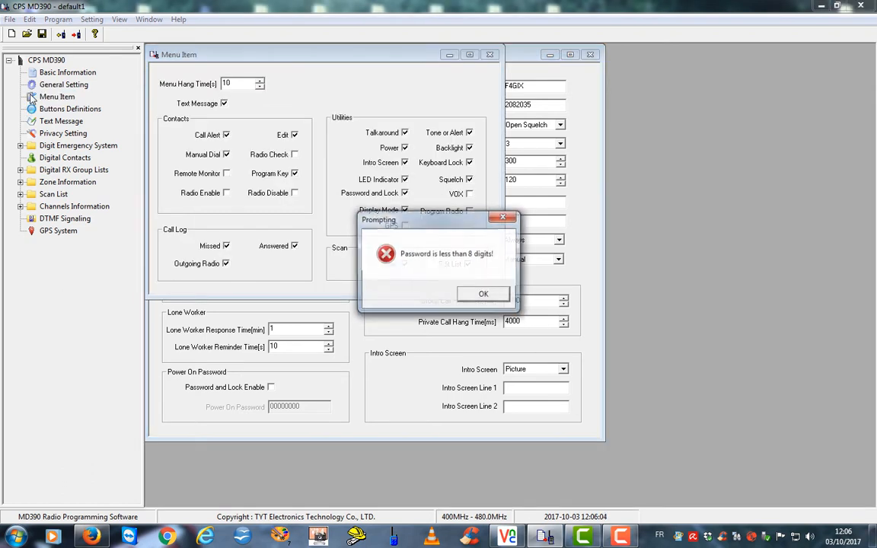
pyautogui.click(481, 294)
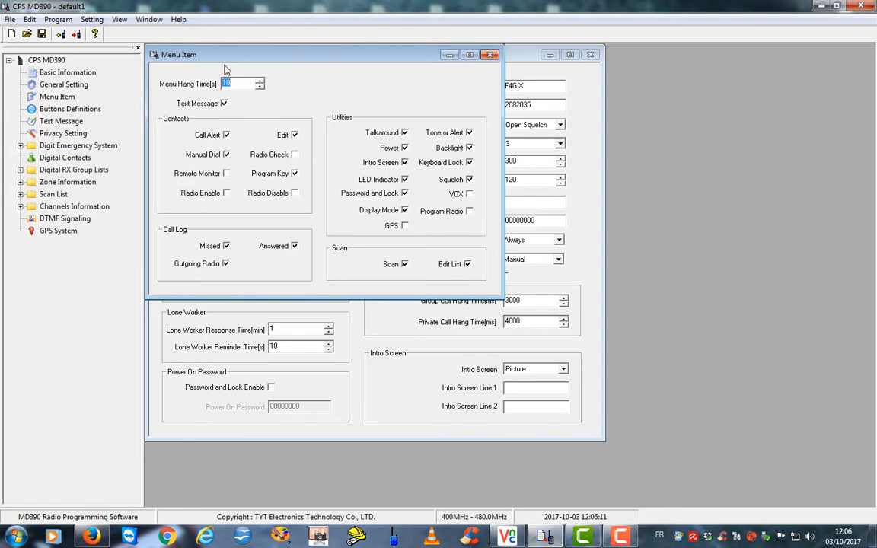
pyautogui.click(226, 174)
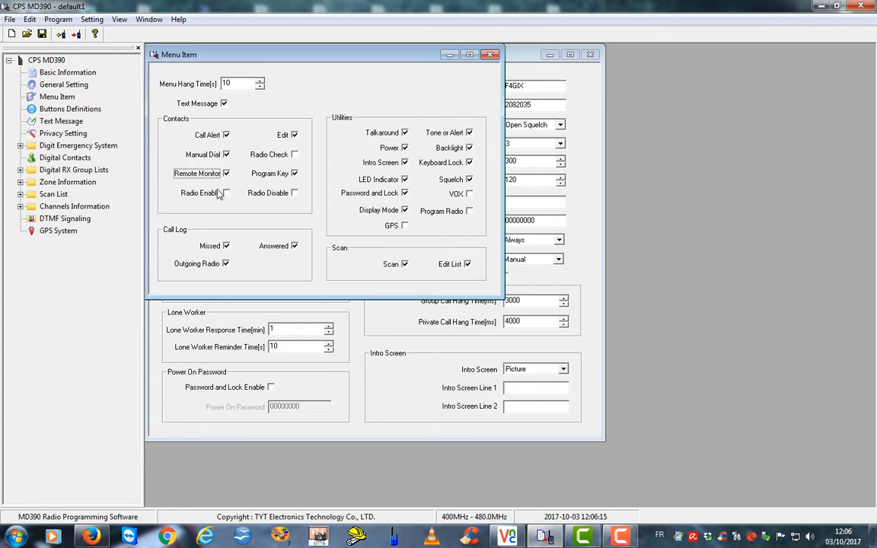
pyautogui.click(226, 193)
pyautogui.click(274, 193)
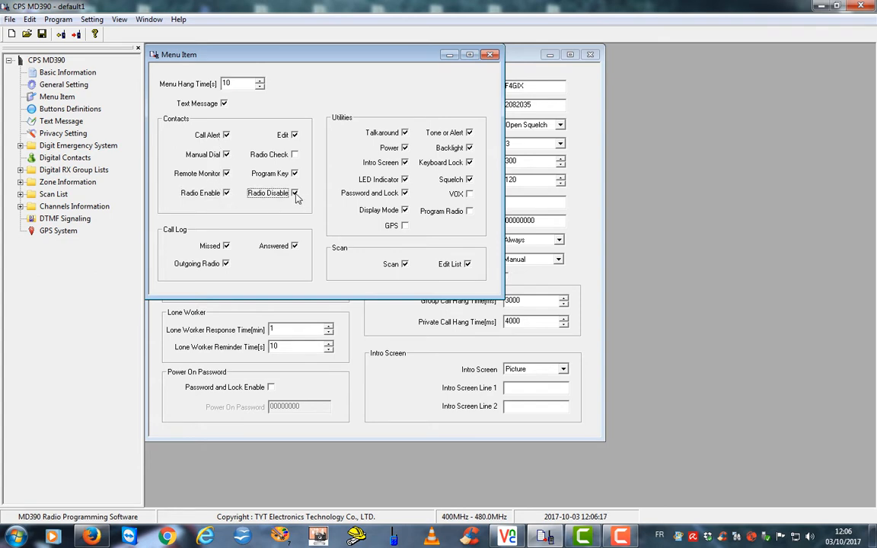
pyautogui.click(404, 226)
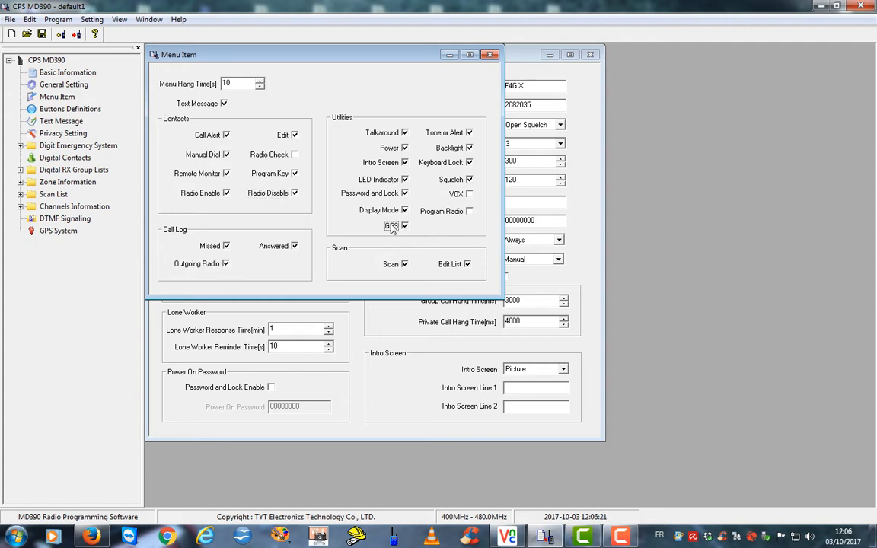
pyautogui.click(469, 213)
pyautogui.click(469, 164)
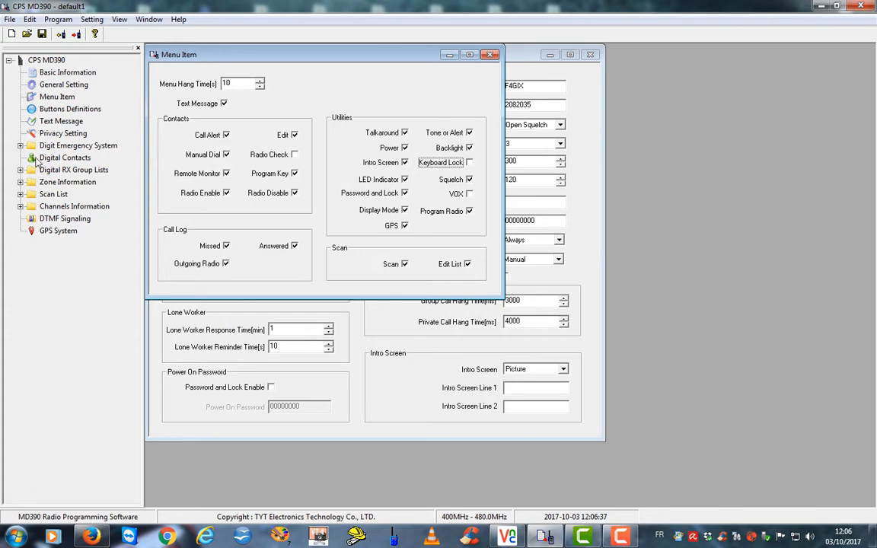
pyautogui.click(35, 156)
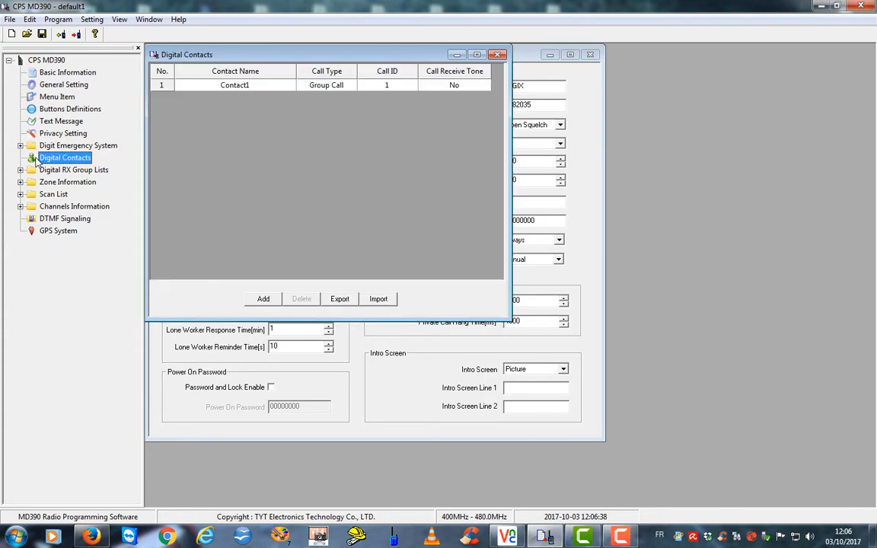
# Begin editing the name of the default Contact1 entry in Digital Contacts
pyautogui.doubleClick(257, 86)
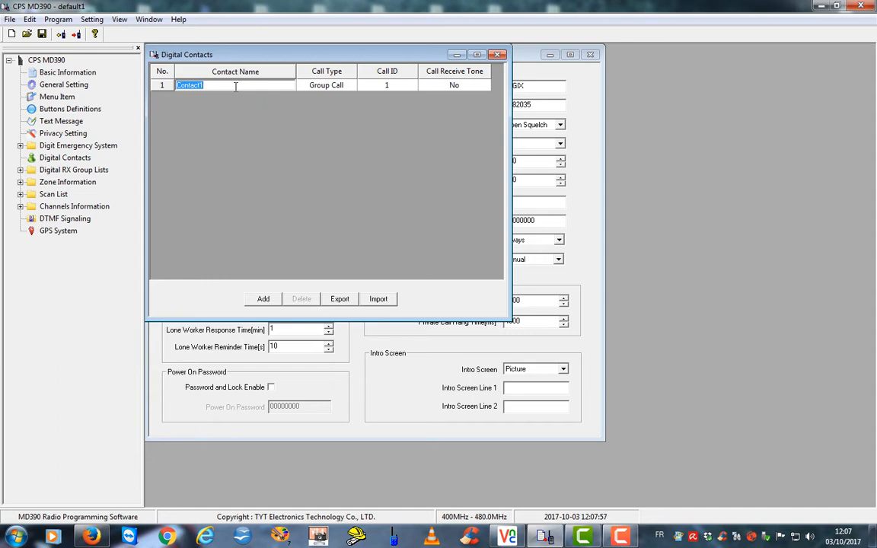
# Rename Contact1 to TG 9 Local with Call ID 9
pyautogui.write('TG 9 Local')
pyautogui.click(383, 85)
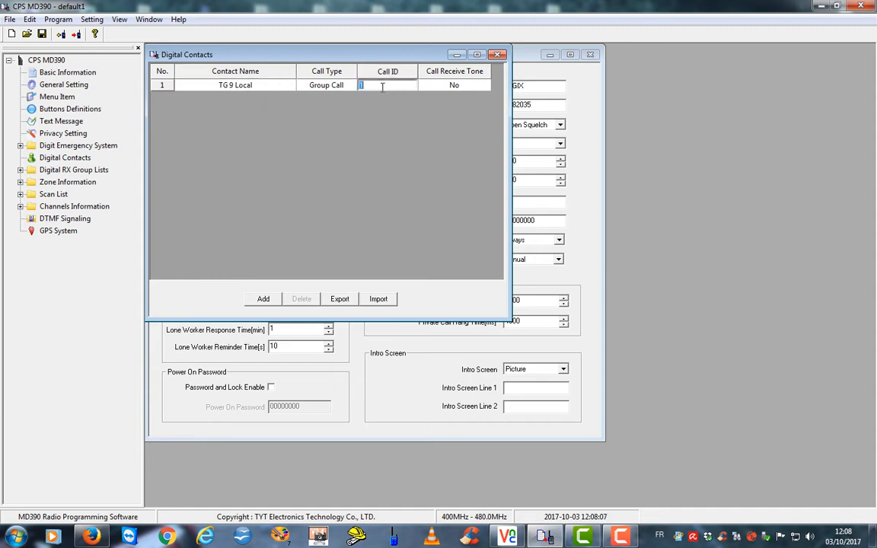
pyautogui.write('9')
pyautogui.press('Tab')
# Add a group-call contact TG 208 with Call ID 208
pyautogui.click(259, 299)
pyautogui.click(255, 96)
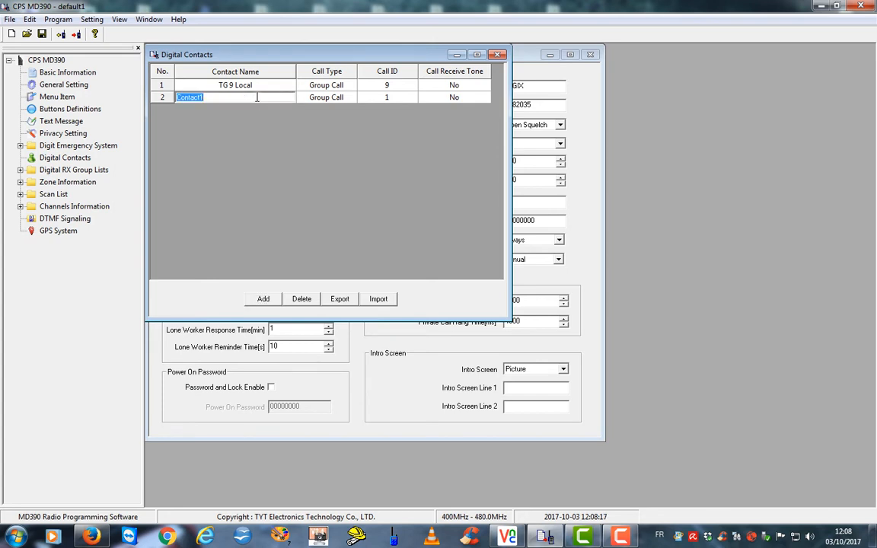
pyautogui.write('TG 208')
pyautogui.click(397, 96)
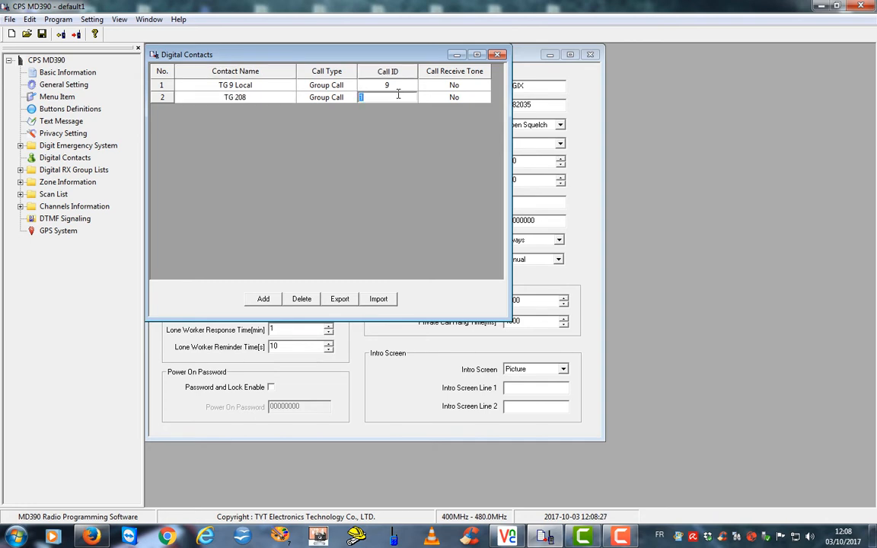
pyautogui.write('208')
pyautogui.press('Return')
# Add a group-call contact Disconnect 4000 with Call ID 4000
pyautogui.click(262, 299)
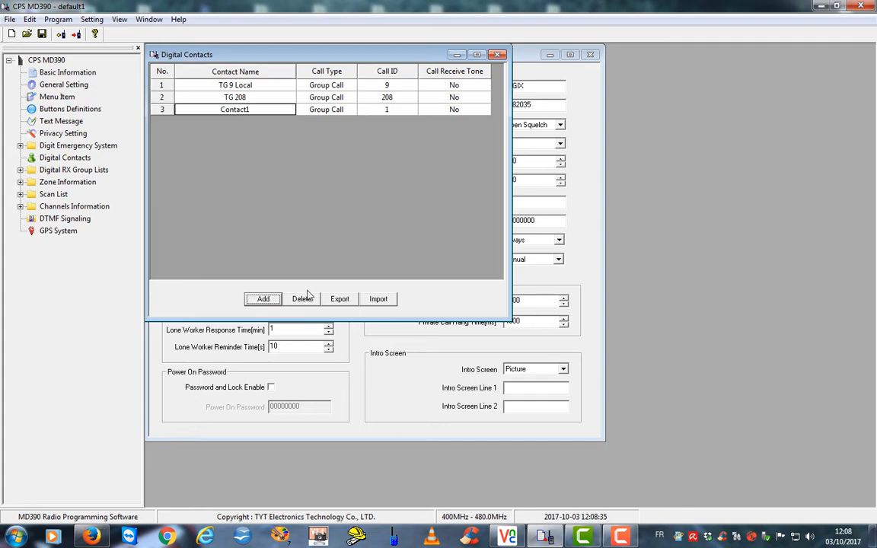
pyautogui.click(259, 109)
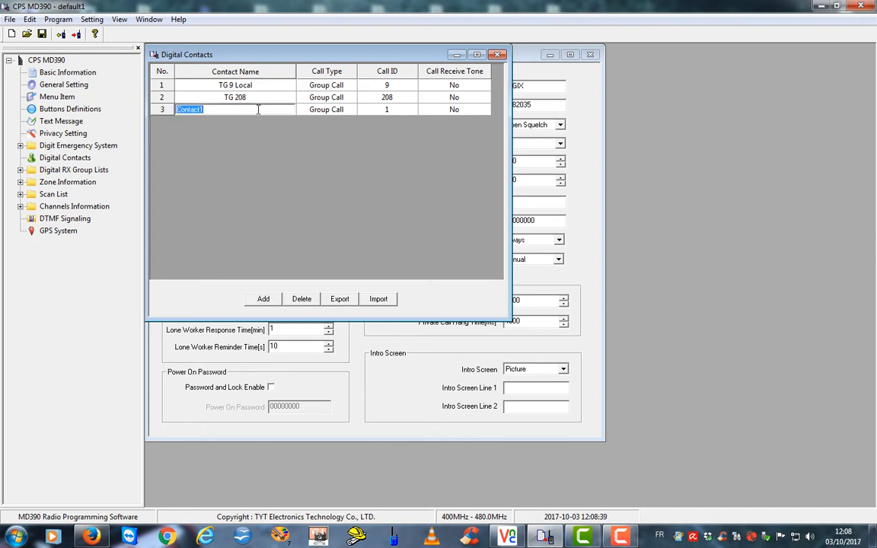
pyautogui.write('Disconnect 4000')
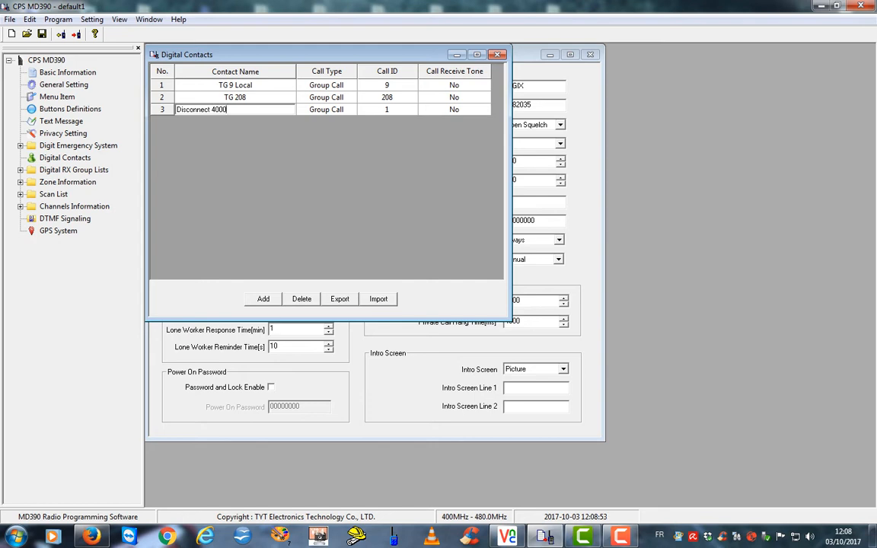
pyautogui.click(364, 109)
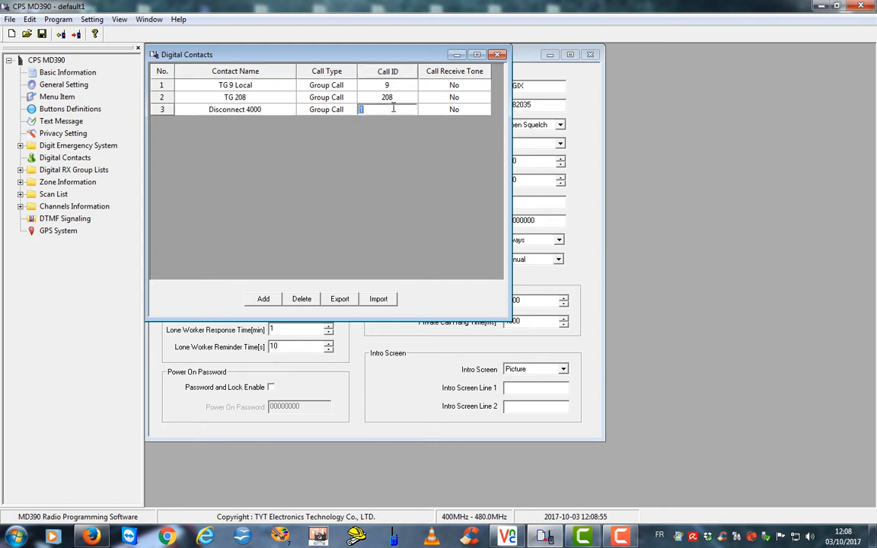
pyautogui.write('4000')
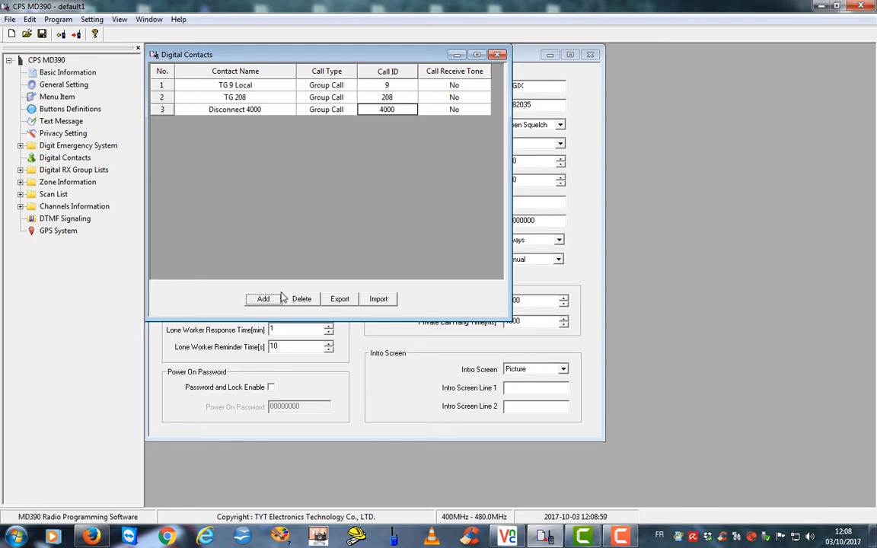
pyautogui.click(256, 300)
# Name the fourth contact info 5000 with Call ID 5000
pyautogui.click(259, 123)
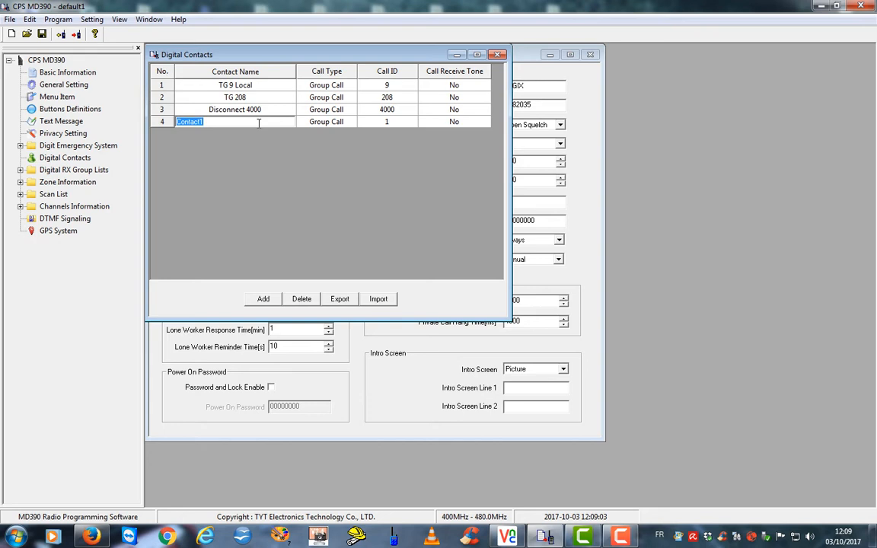
pyautogui.write('info')
pyautogui.write('5000')
pyautogui.click(386, 124)
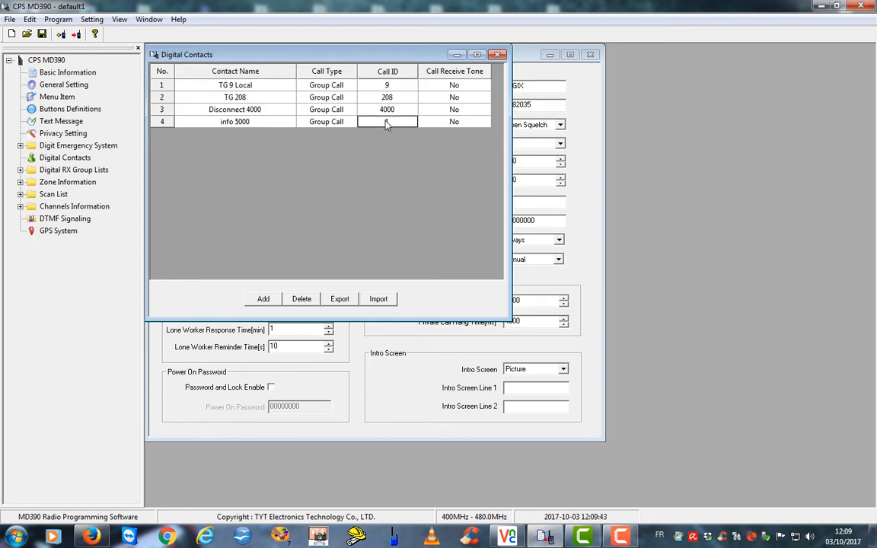
pyautogui.write('5000')
pyautogui.press('Tab')
# Add a fifth contact named TG 208243 with Call ID 208243
pyautogui.click(255, 301)
pyautogui.click(254, 137)
pyautogui.click(255, 136)
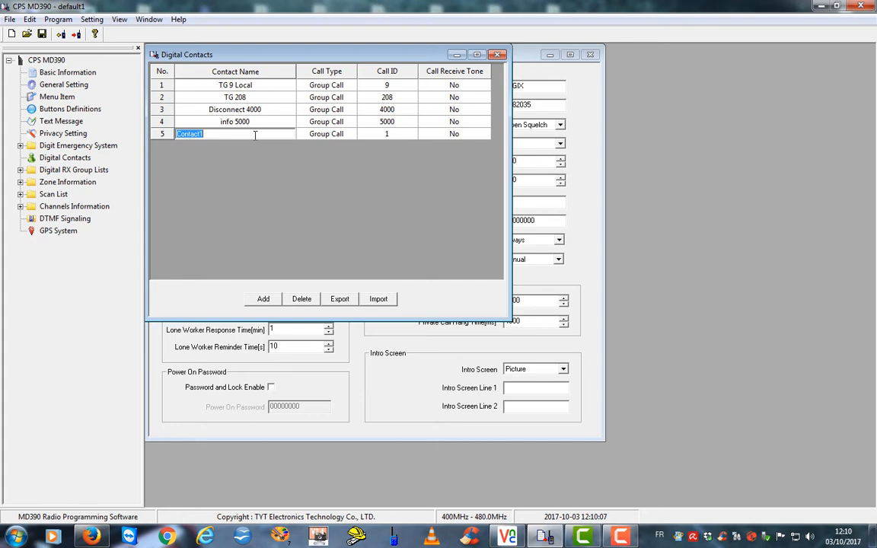
pyautogui.write('208243')
pyautogui.click(388, 135)
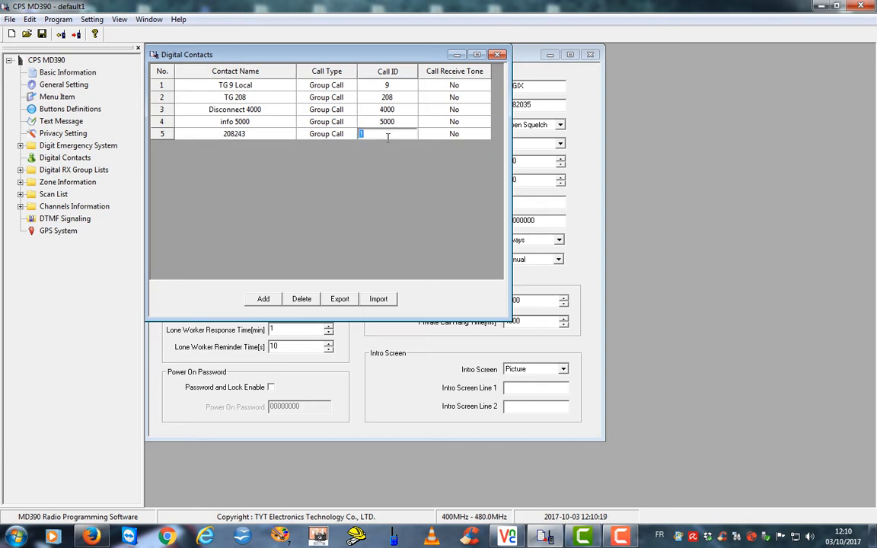
pyautogui.write('2082')
pyautogui.write('43')
pyautogui.click(191, 133)
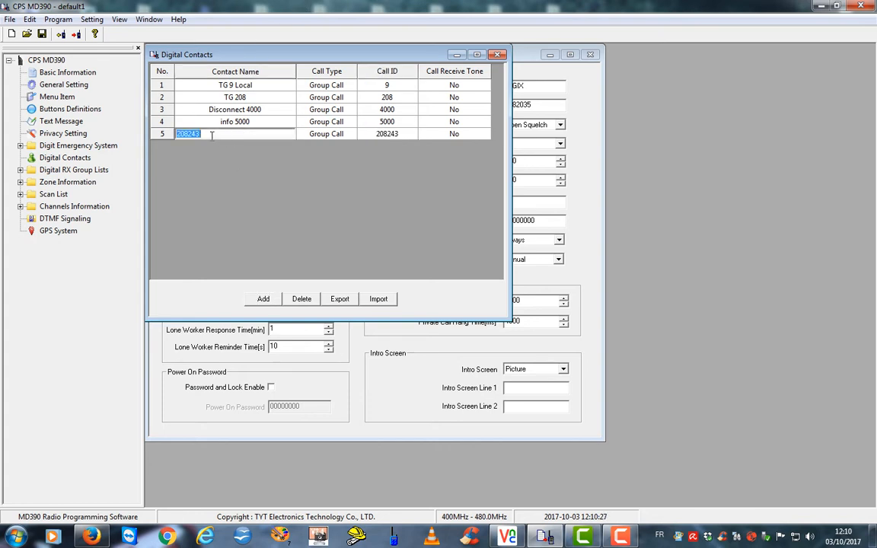
pyautogui.click(177, 135)
pyautogui.write('TG')
pyautogui.click(183, 155)
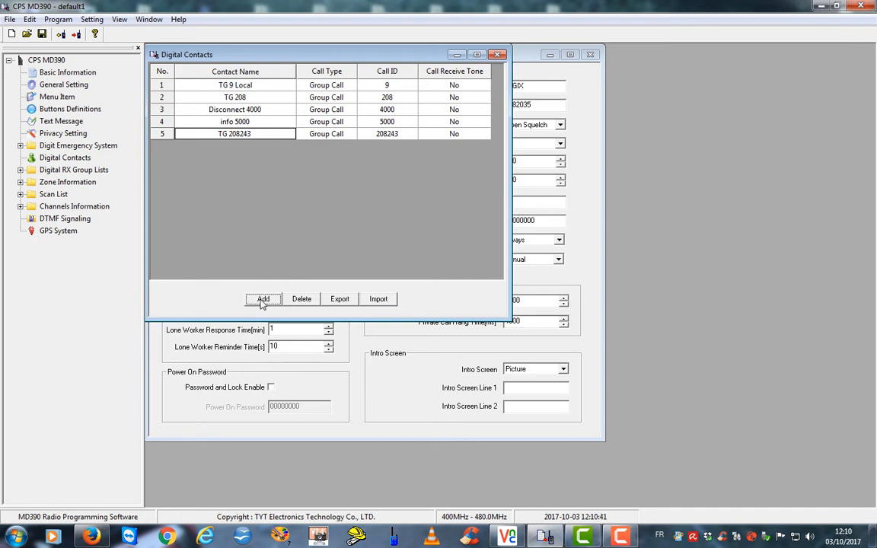
# Add a sixth contact named Francophone 4837 with Call ID 4837
pyautogui.click(263, 299)
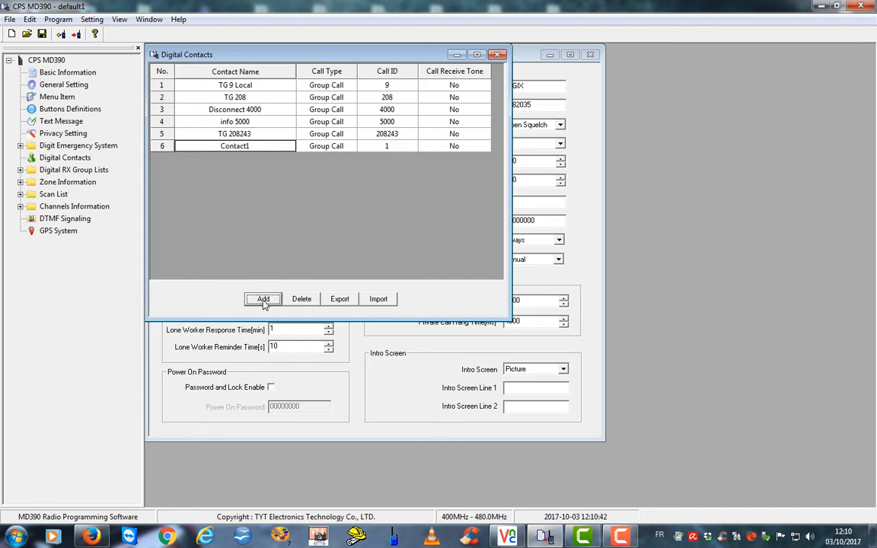
pyautogui.click(255, 146)
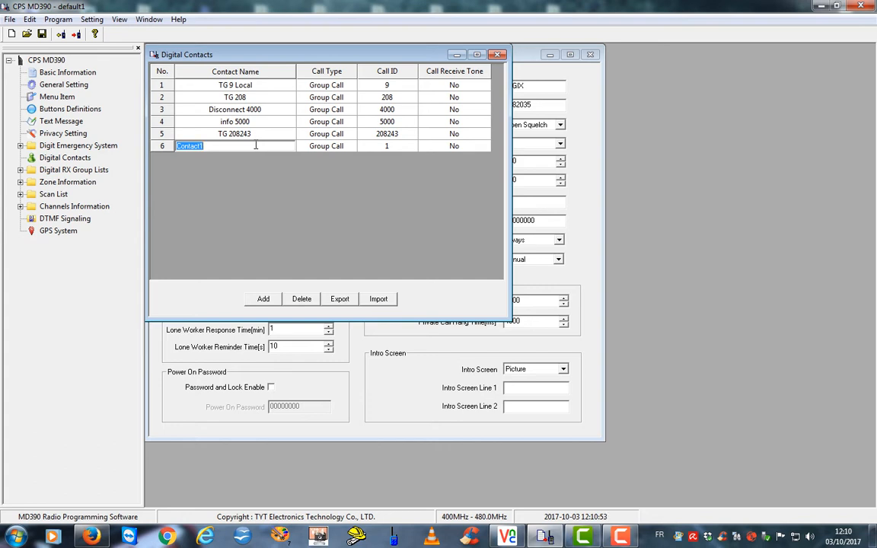
pyautogui.write('Francophone 4837')
pyautogui.click(376, 146)
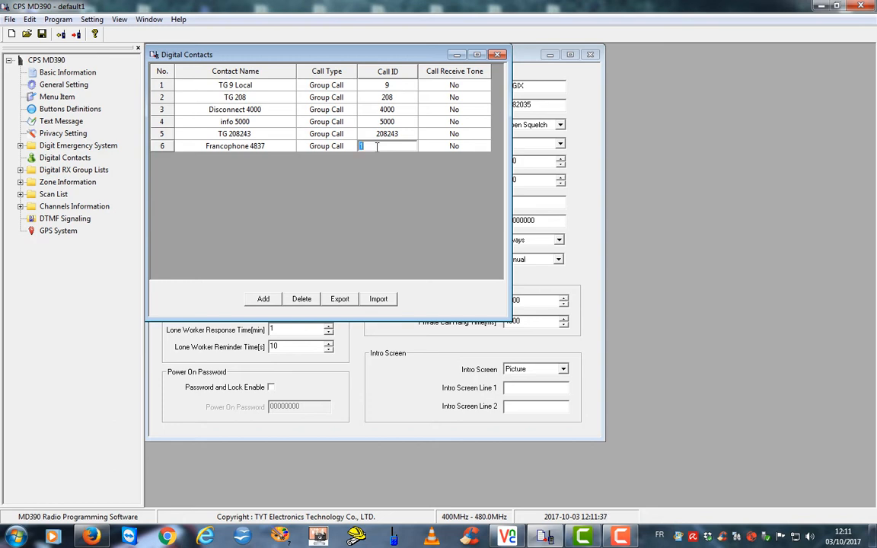
pyautogui.write('4837')
pyautogui.press('Tab')
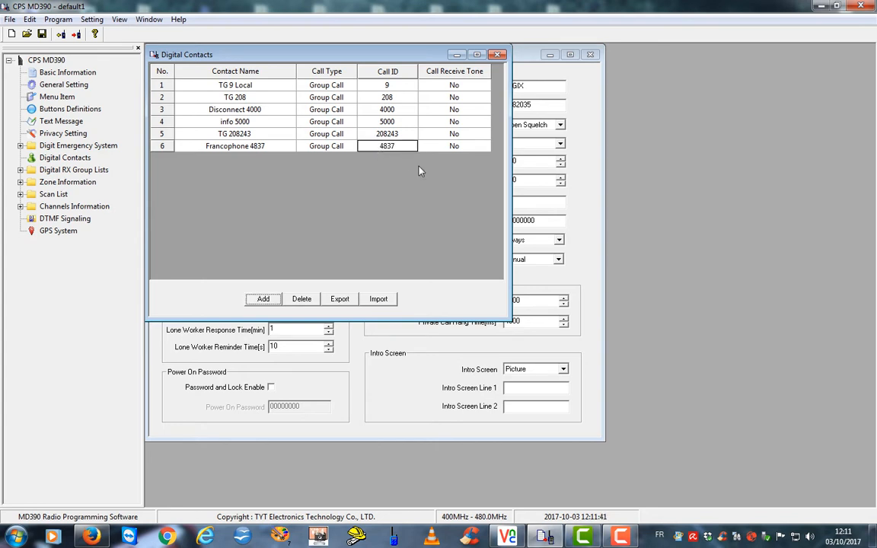
# Add contact BM GPS 208999 as a Private Call with Call ID 208999
pyautogui.click(263, 299)
pyautogui.click(260, 158)
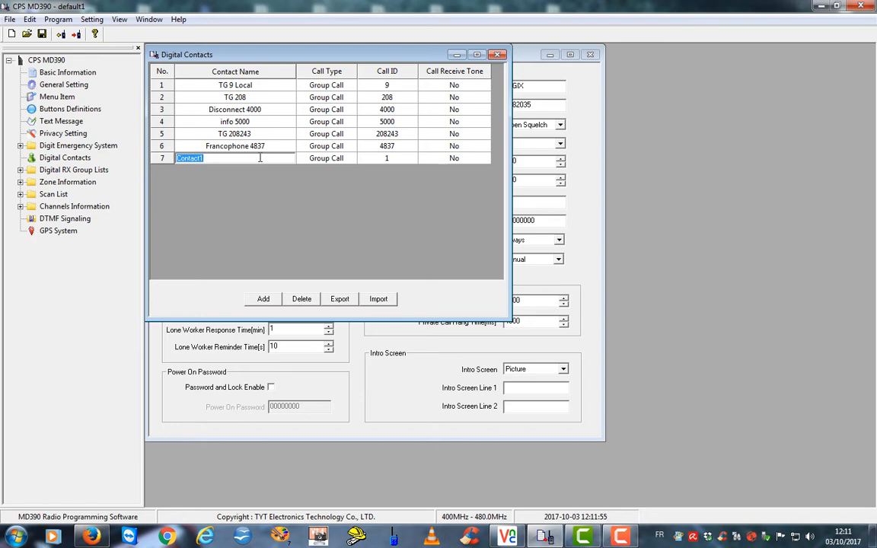
pyautogui.write('BM GPS 208999')
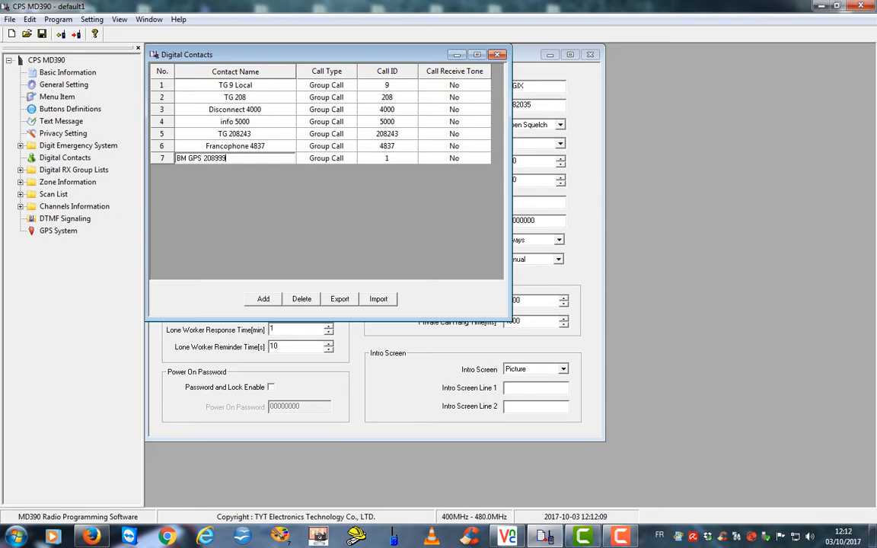
pyautogui.click(398, 159)
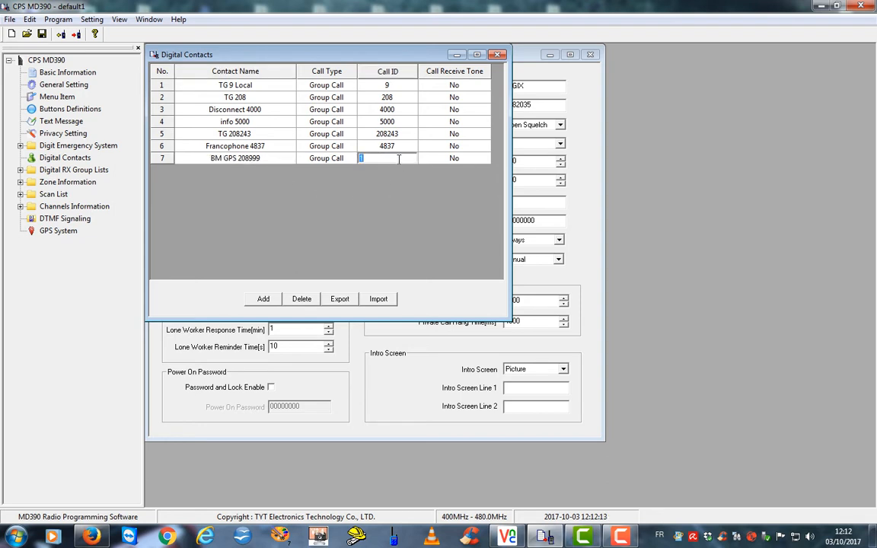
pyautogui.click(352, 161)
pyautogui.click(349, 159)
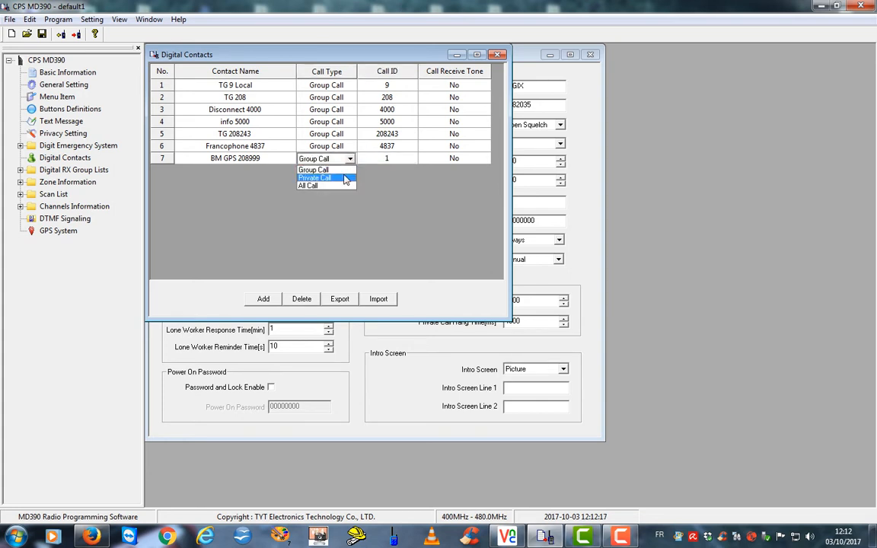
pyautogui.click(341, 180)
pyautogui.click(407, 158)
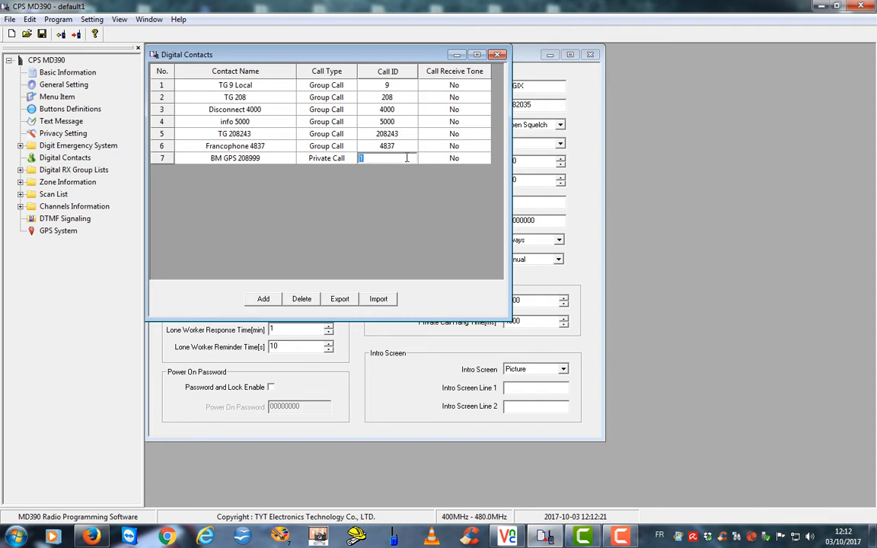
pyautogui.write('208999')
pyautogui.press('Return')
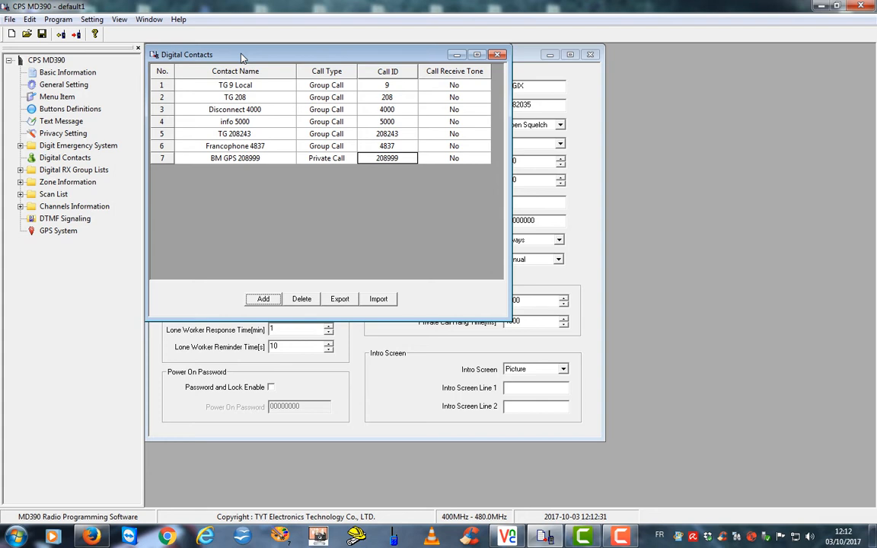
pyautogui.moveTo(242, 58)
pyautogui.mouseDown()
pyautogui.moveTo(254, 59)
pyautogui.moveTo(249, 35)
pyautogui.moveTo(243, 58)
pyautogui.mouseUp()
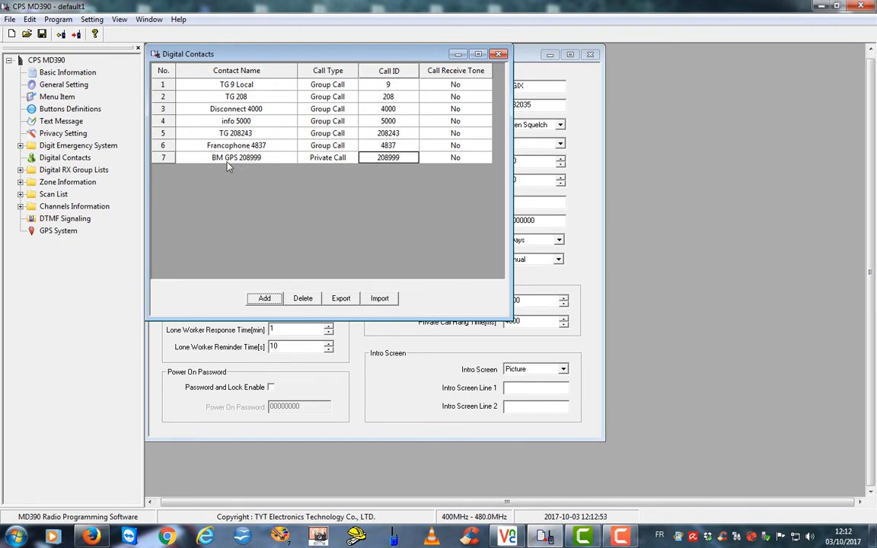
# Expand Digital RX Group Lists in the tree to show GroupList1
pyautogui.click(36, 159)
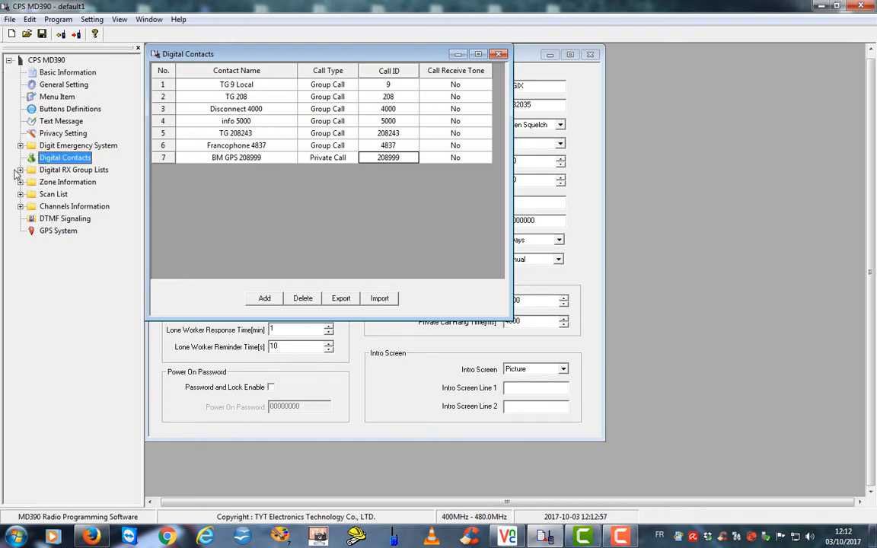
pyautogui.click(20, 170)
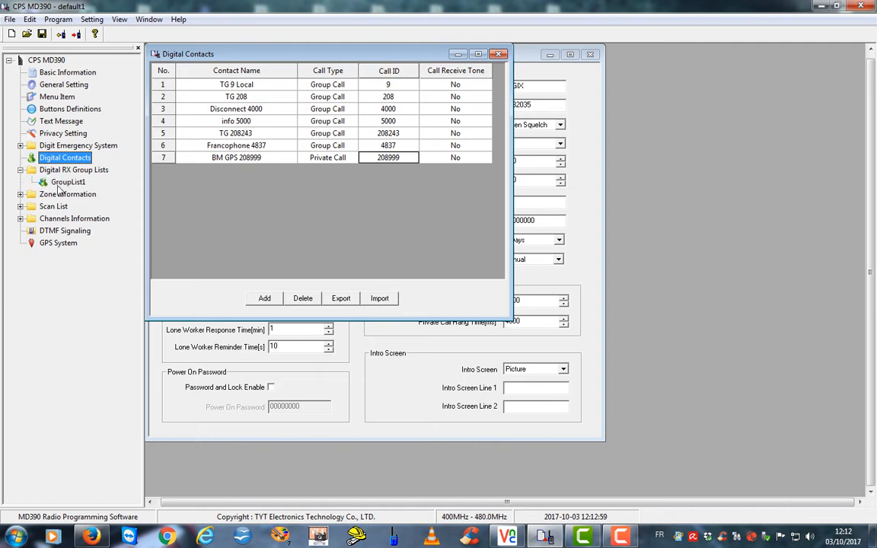
# Rename GroupList1 to RX GROUPE LISTE
pyautogui.click(43, 182)
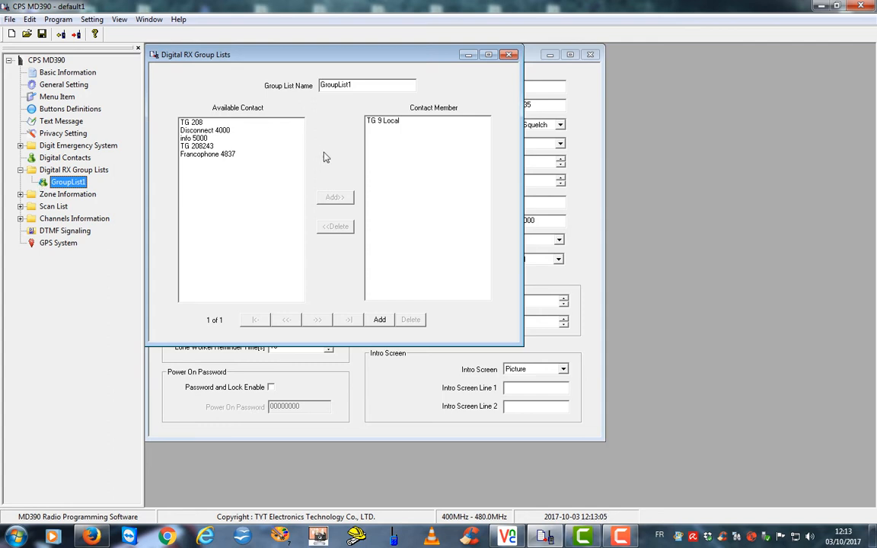
pyautogui.click(365, 86)
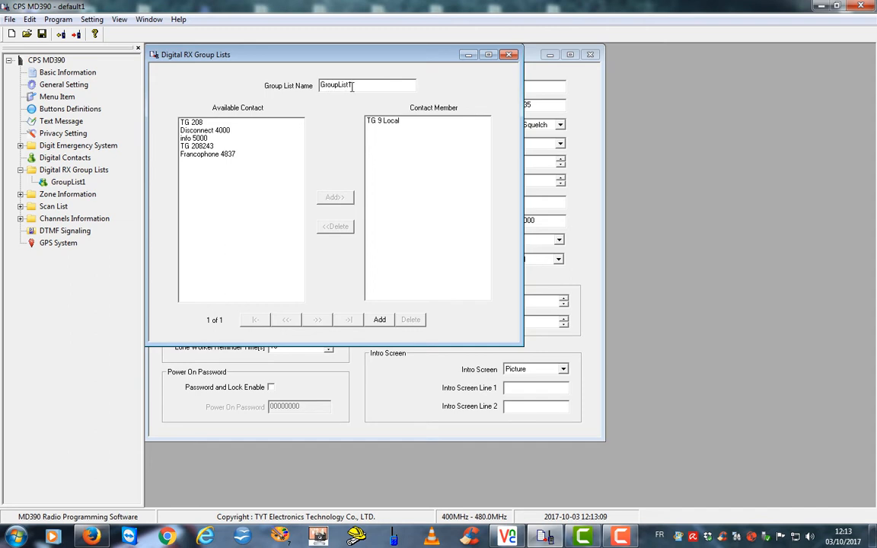
pyautogui.press('BackSpace')
pyautogui.press('BackSpace')
pyautogui.press('BackSpace')
pyautogui.press('BackSpace')
pyautogui.press('BackSpace')
pyautogui.press('BackSpace')
pyautogui.press('BackSpace')
pyautogui.press('BackSpace')
pyautogui.press('BackSpace')
pyautogui.press('BackSpace')
pyautogui.write('RX GROUPE LISTE')
# Add TG 208, Disconnect 4000, info 5000, TG 208243 and Francophone 4837 as members
pyautogui.click(191, 122)
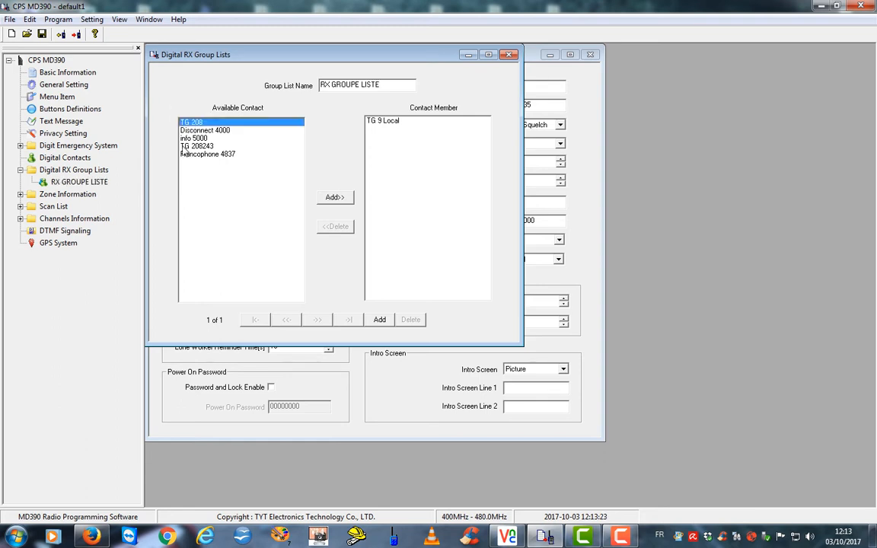
pyautogui.click(333, 198)
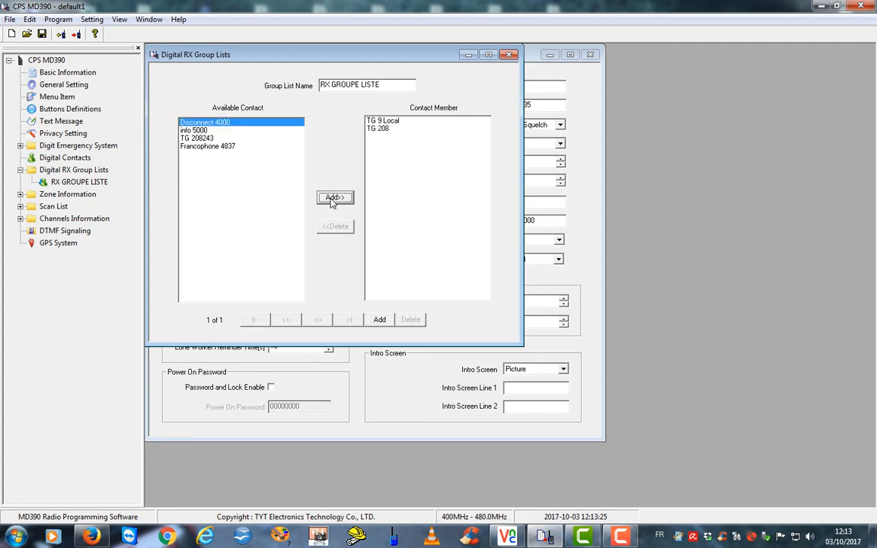
pyautogui.click(332, 198)
pyautogui.click(333, 199)
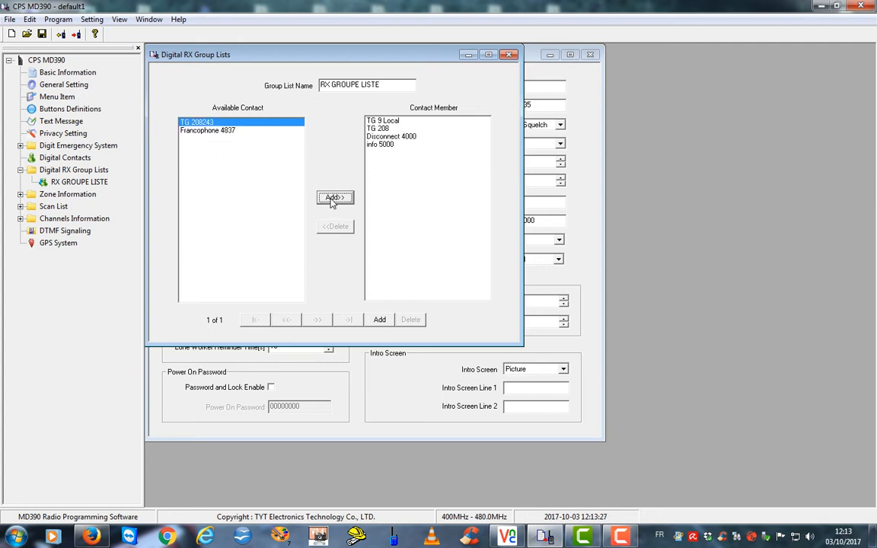
pyautogui.click(333, 199)
pyautogui.click(333, 199)
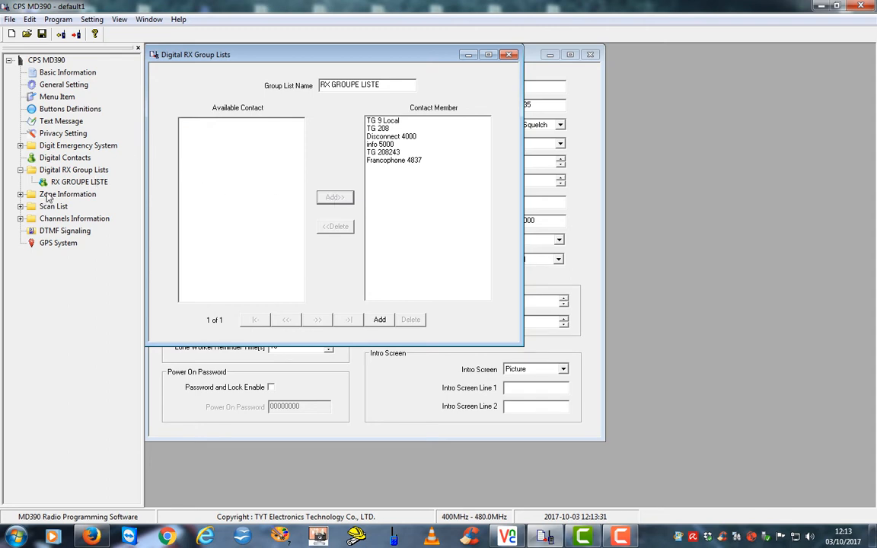
pyautogui.click(21, 195)
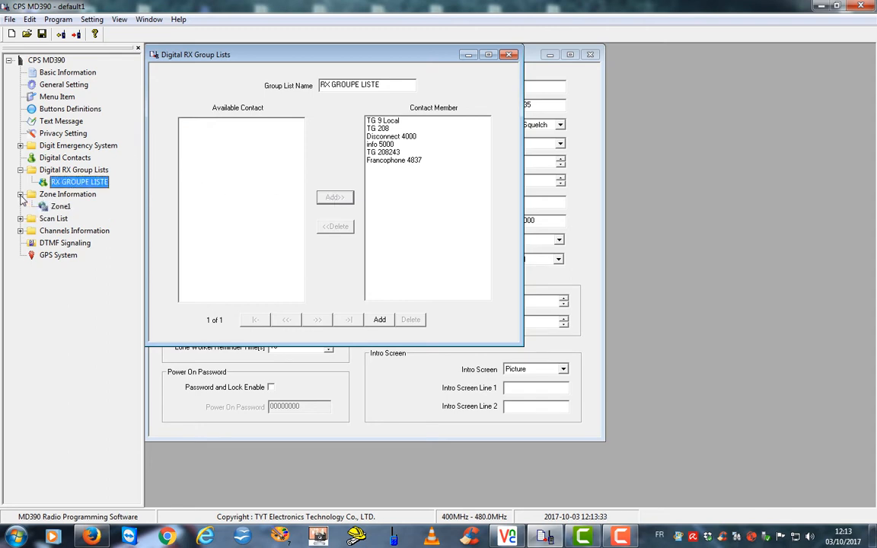
pyautogui.click(32, 195)
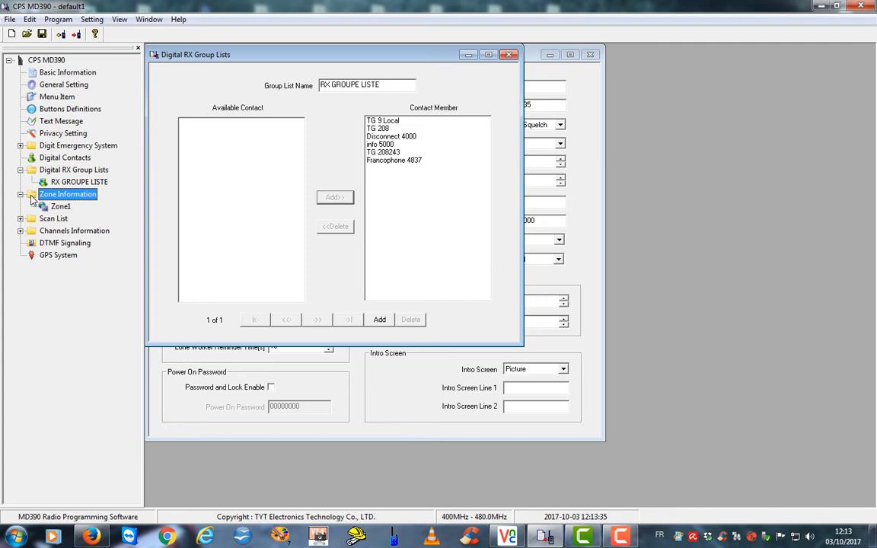
# Rename the zone Zone1 to RELAIS in Zone Information
pyautogui.press('Down')
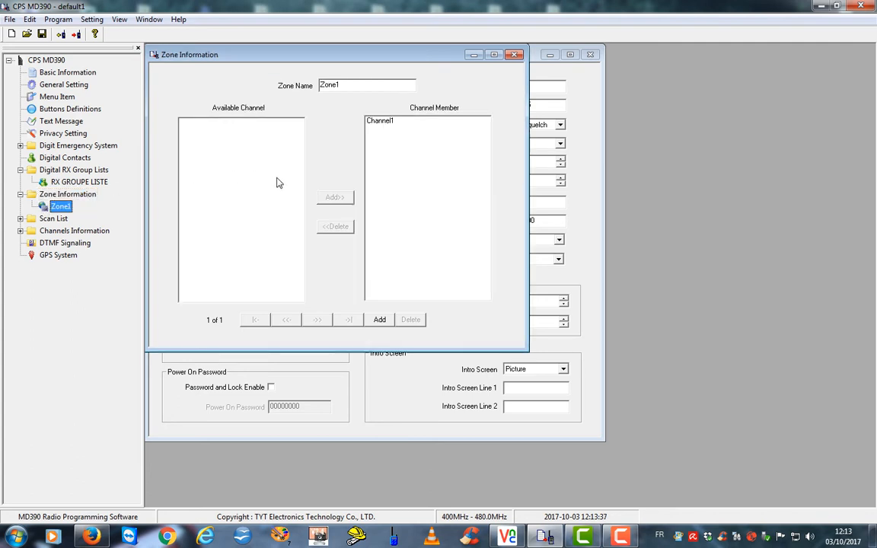
pyautogui.moveTo(348, 85); pyautogui.dragTo(296, 81)
pyautogui.write('RELAIS')
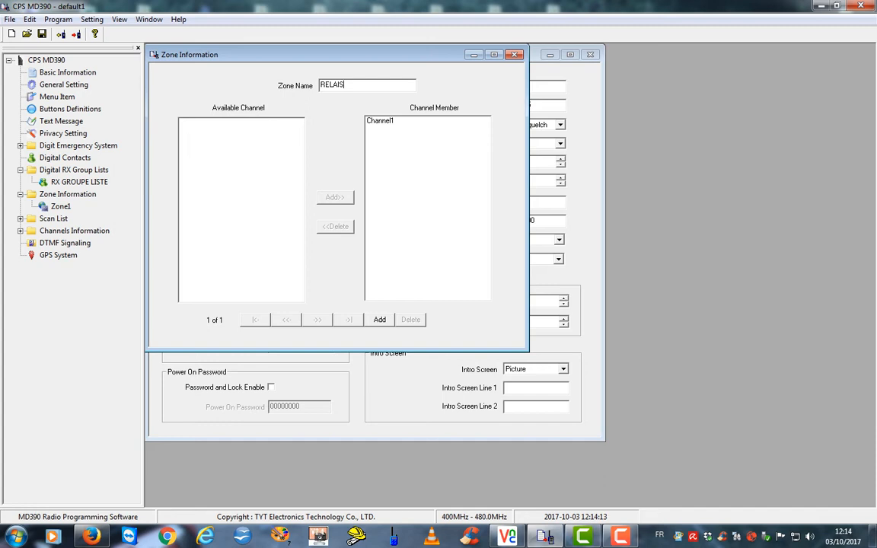
pyautogui.click(38, 194)
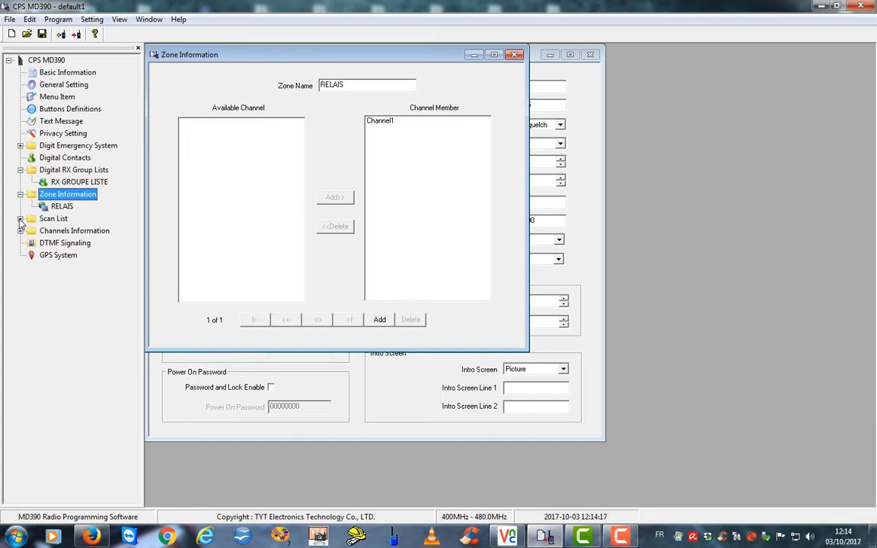
pyautogui.click(20, 220)
pyautogui.click(34, 219)
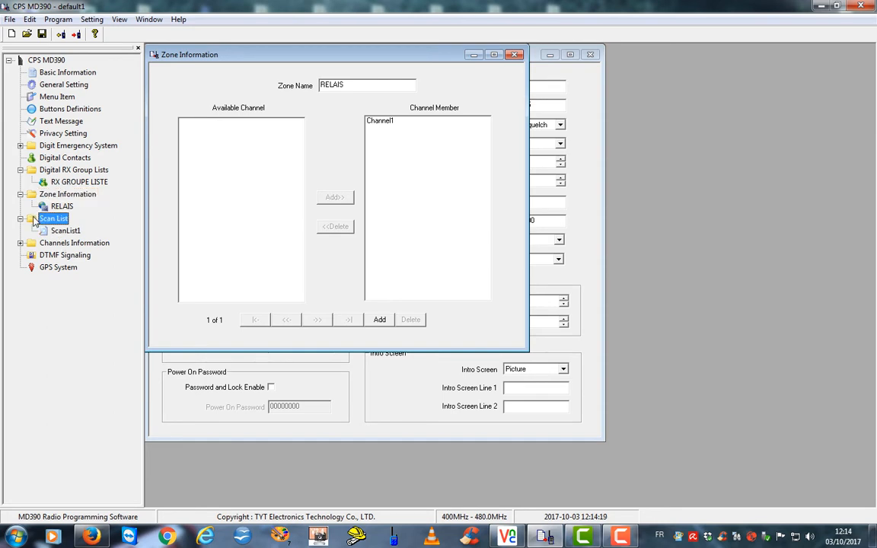
# Change ScanList1's Scan List Name to LISTE DE SCAN
pyautogui.click(63, 231)
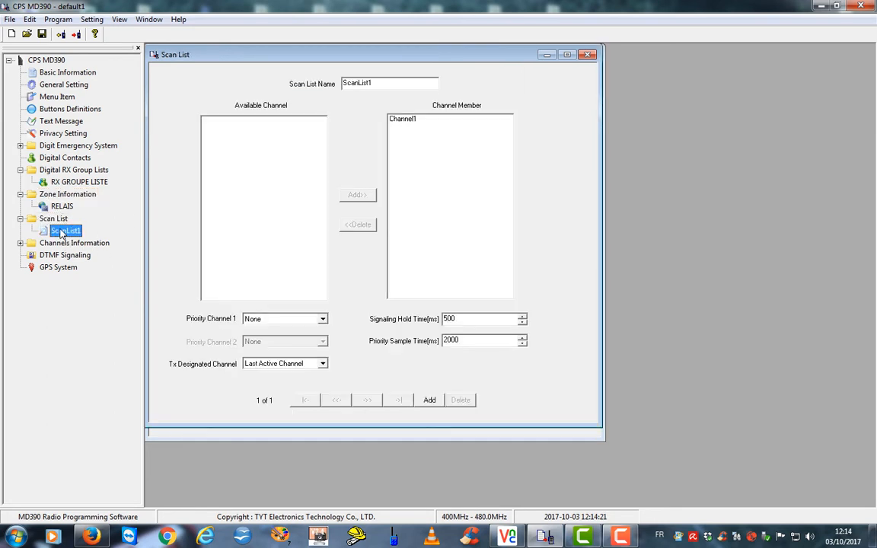
pyautogui.doubleClick(350, 83)
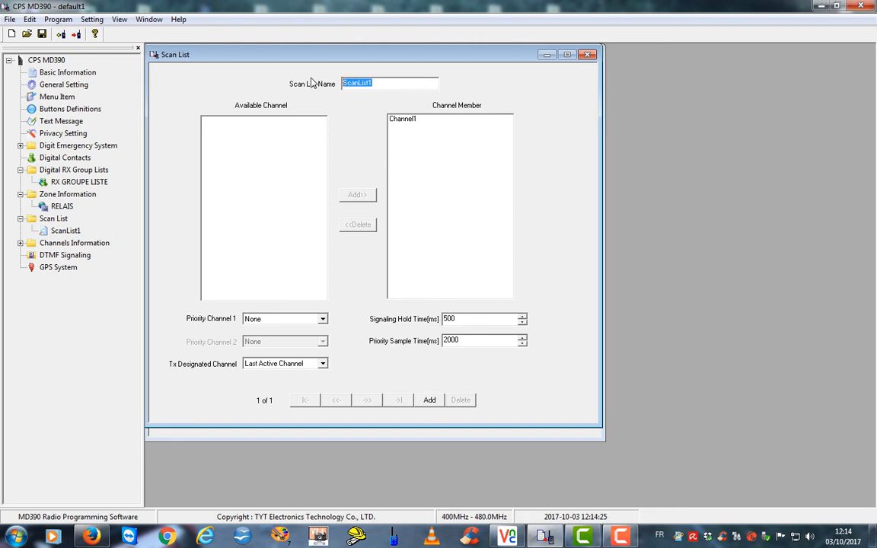
pyautogui.write('LISTE DE SCAN')
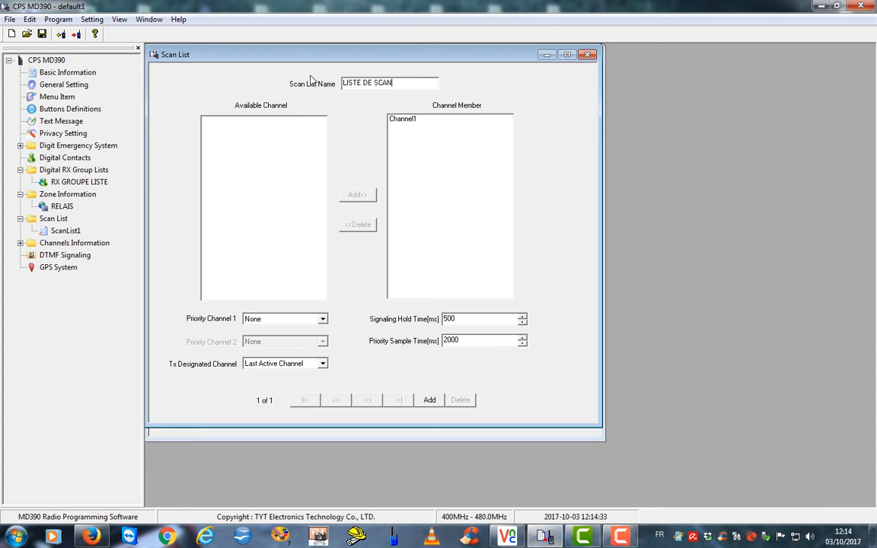
pyautogui.click(57, 219)
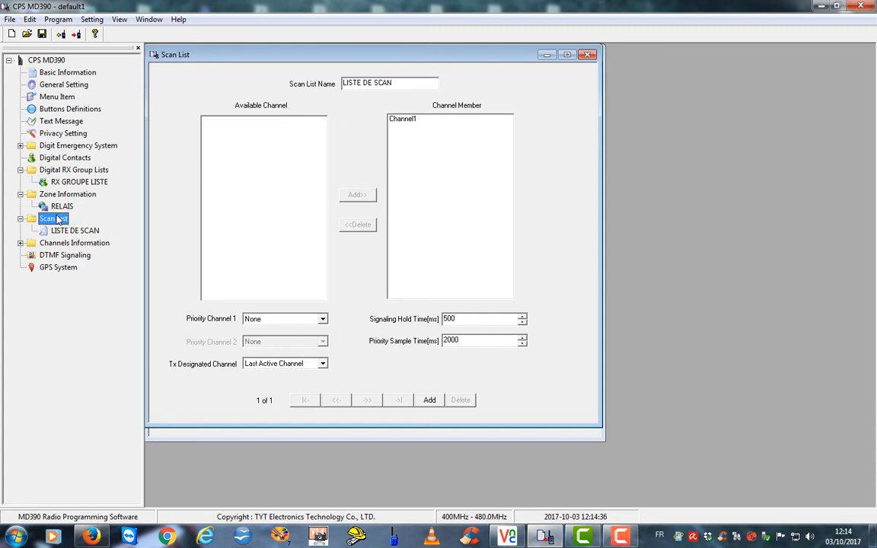
pyautogui.click(20, 243)
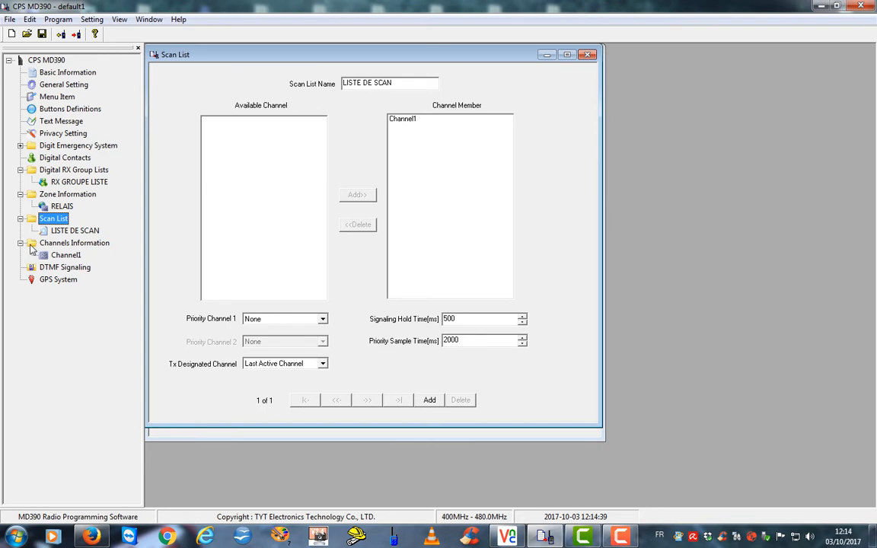
pyautogui.click(31, 244)
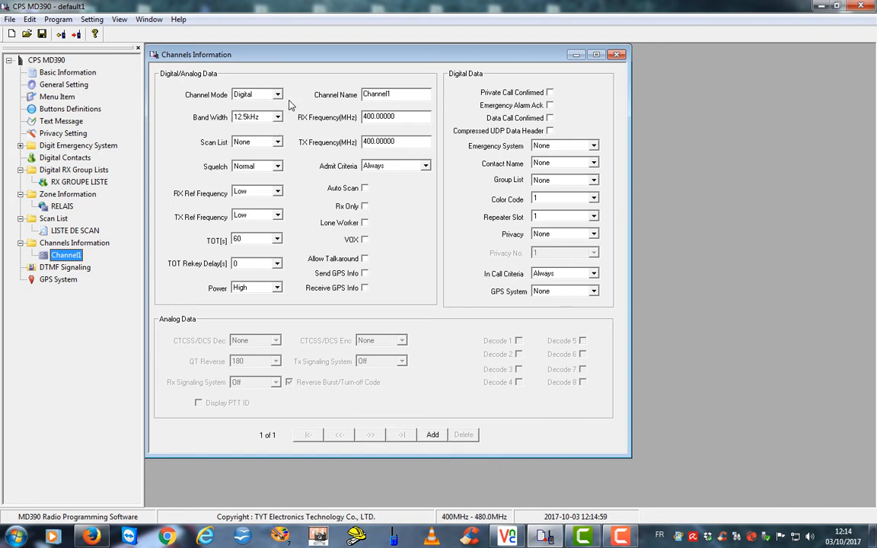
# Keep Channel1's bandwidth at 12.5kHz and assign it the LISTE DE SCAN scan list
pyautogui.click(278, 118)
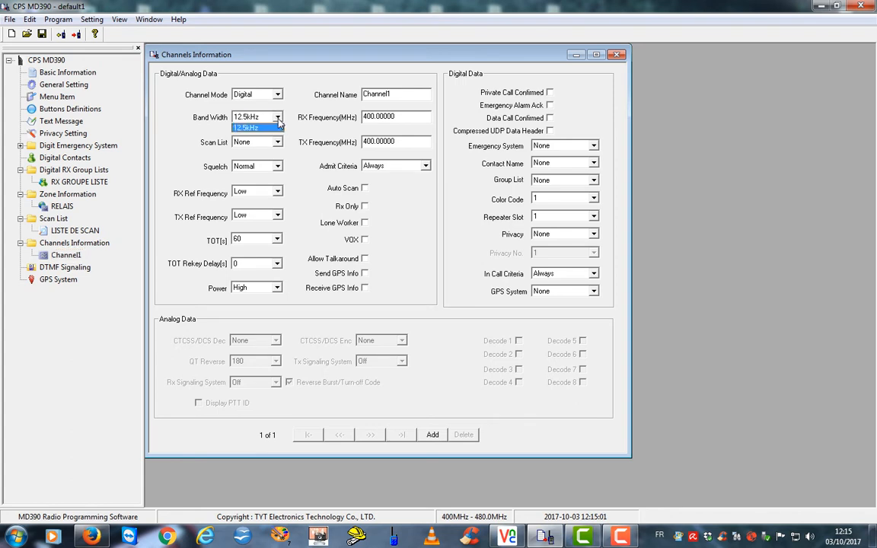
pyautogui.click(279, 127)
pyautogui.click(278, 143)
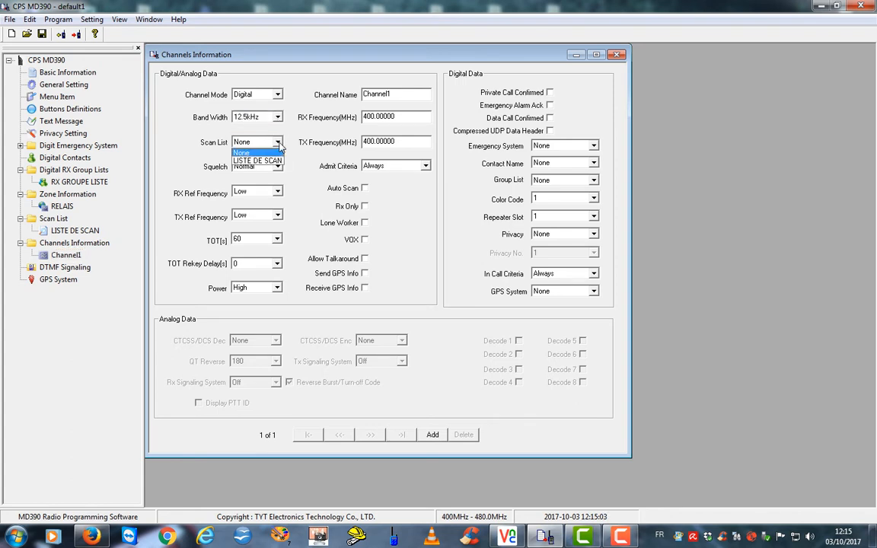
pyautogui.click(248, 160)
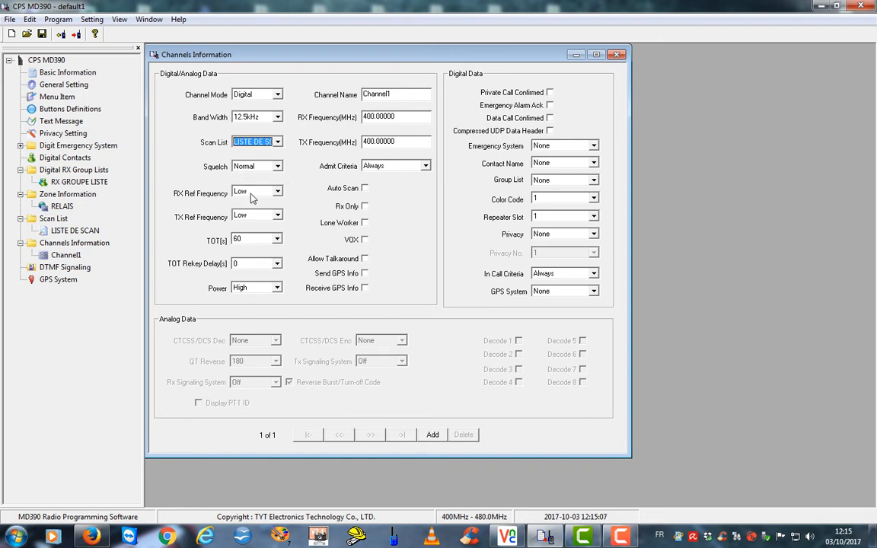
# Set Channel1's TOT to 180 seconds and its transmit power to Low
pyautogui.click(277, 239)
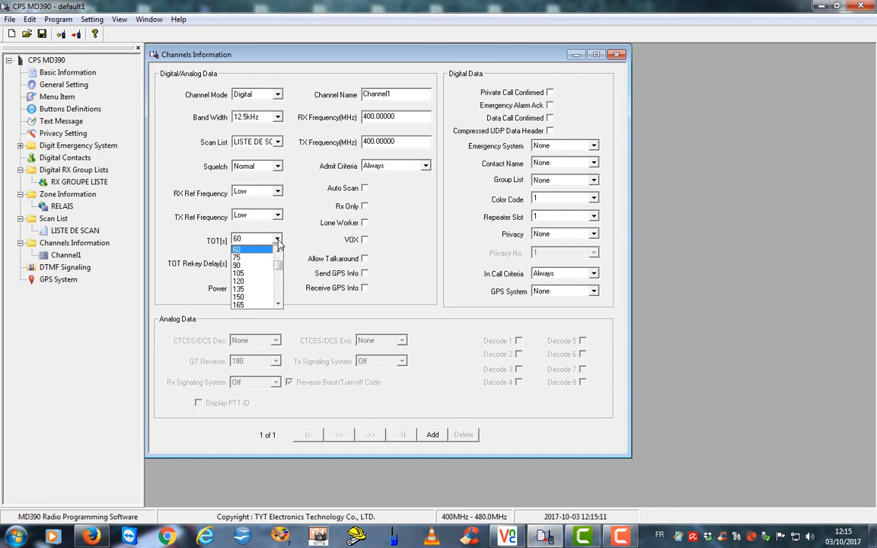
pyautogui.moveTo(278, 266); pyautogui.dragTo(280, 270)
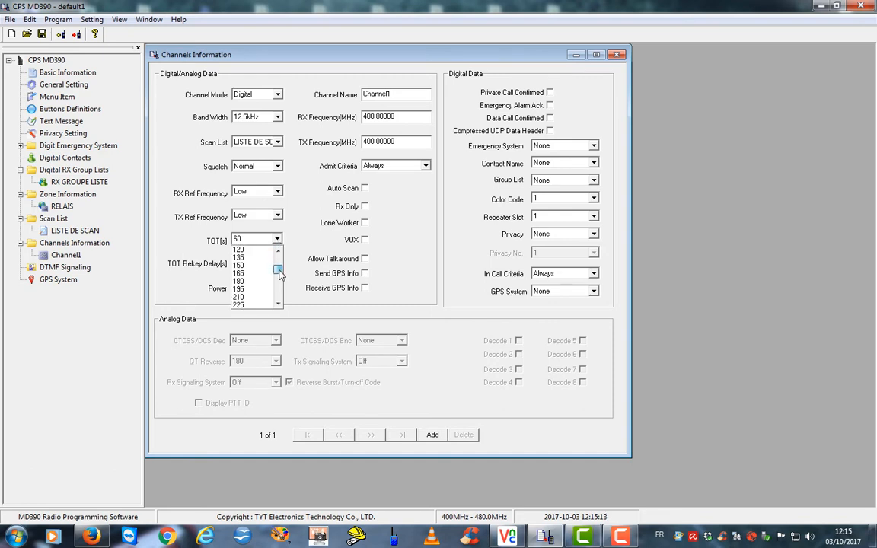
pyautogui.click(240, 281)
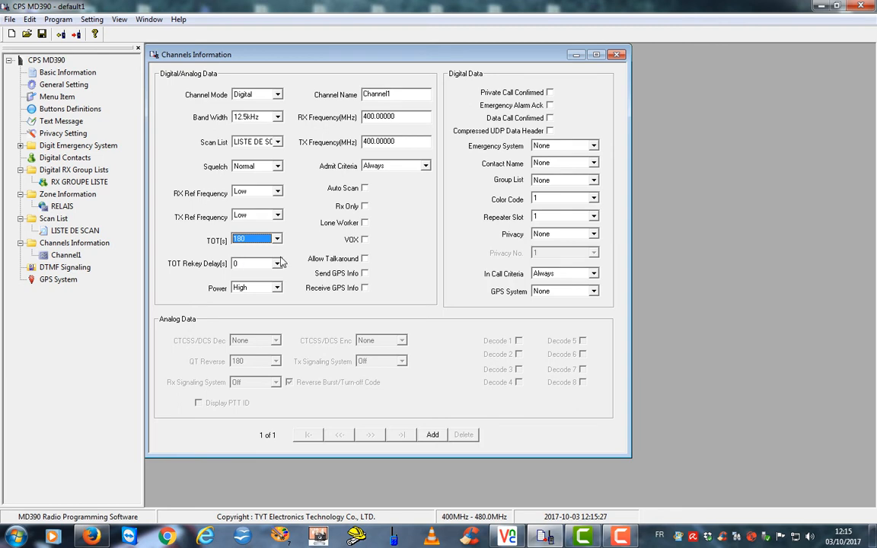
pyautogui.click(257, 287)
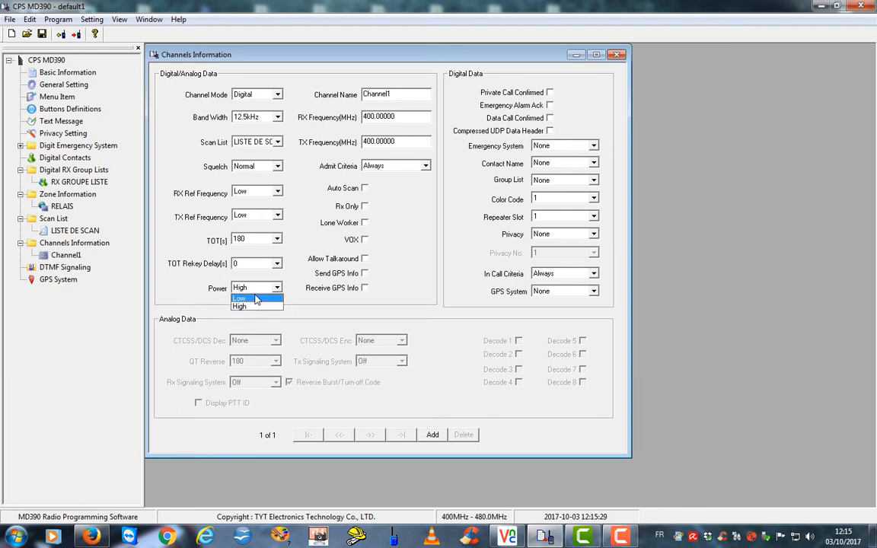
pyautogui.click(247, 298)
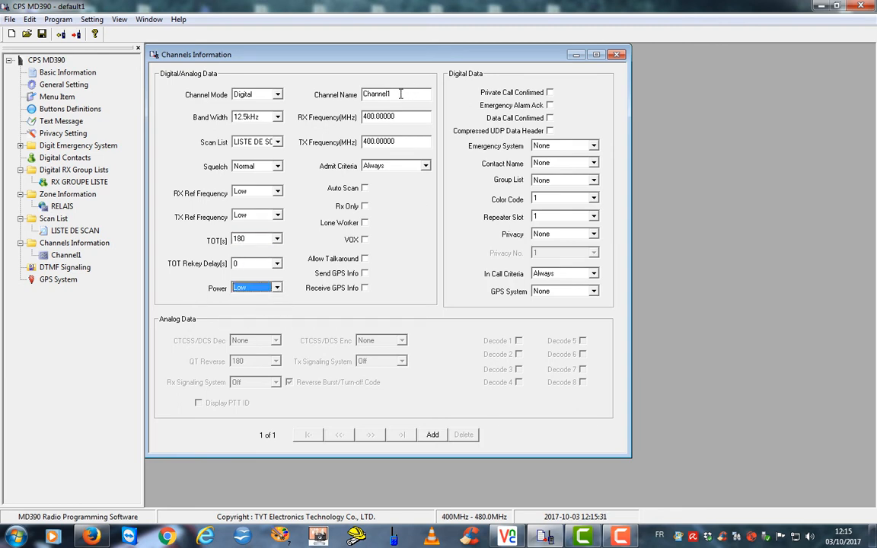
pyautogui.doubleClick(362, 93)
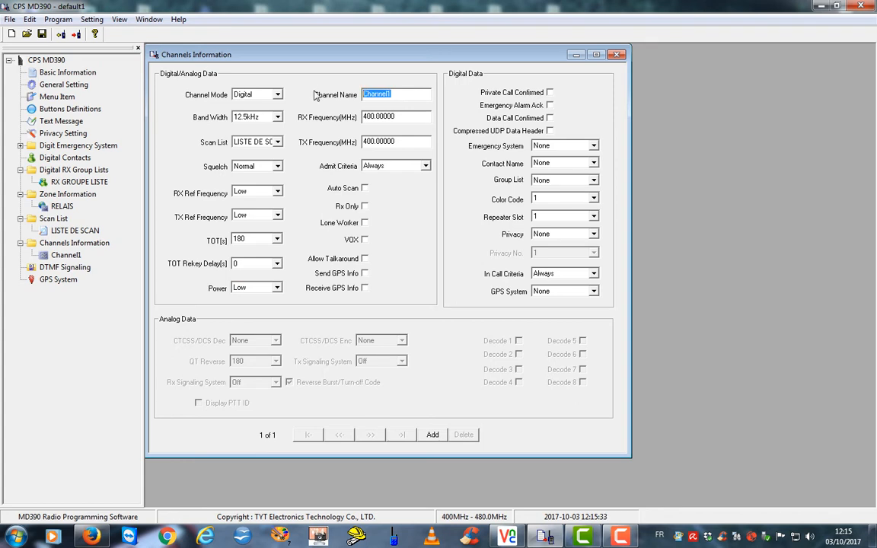
# Name the channel TG 9 ZCK with RX 430.32500 MHz and TX 439.72500 MHz
pyautogui.write('TG 9 ZCK')
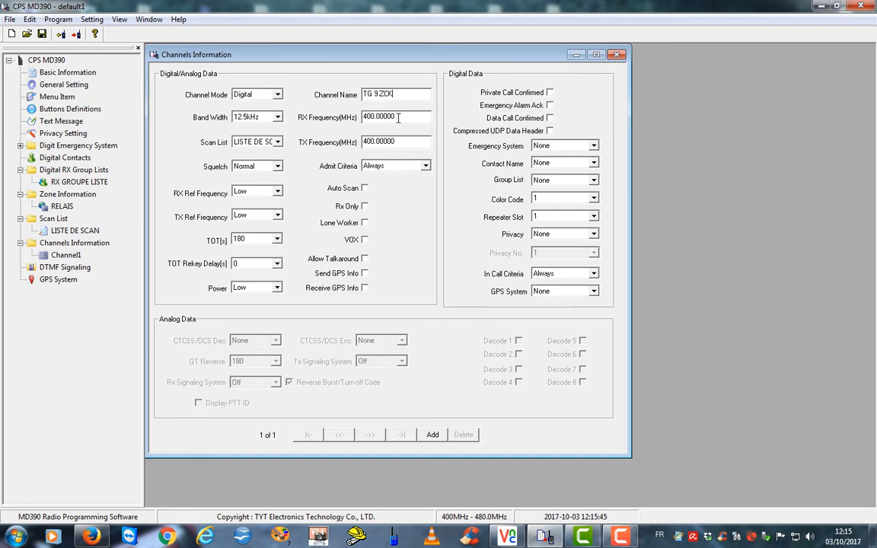
pyautogui.press('Tab')
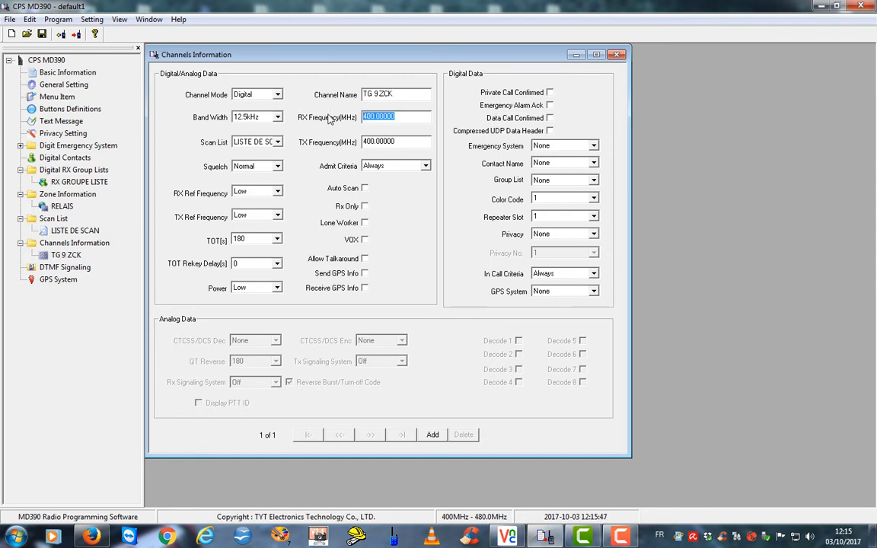
pyautogui.write('430')
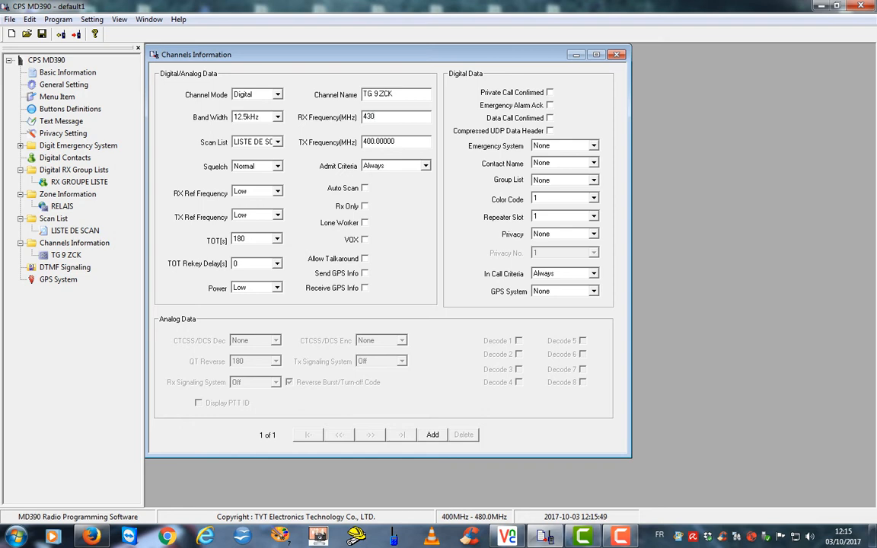
pyautogui.write('.3255')
pyautogui.press('BackSpace')
pyautogui.hotkey('shift', 'Tab')
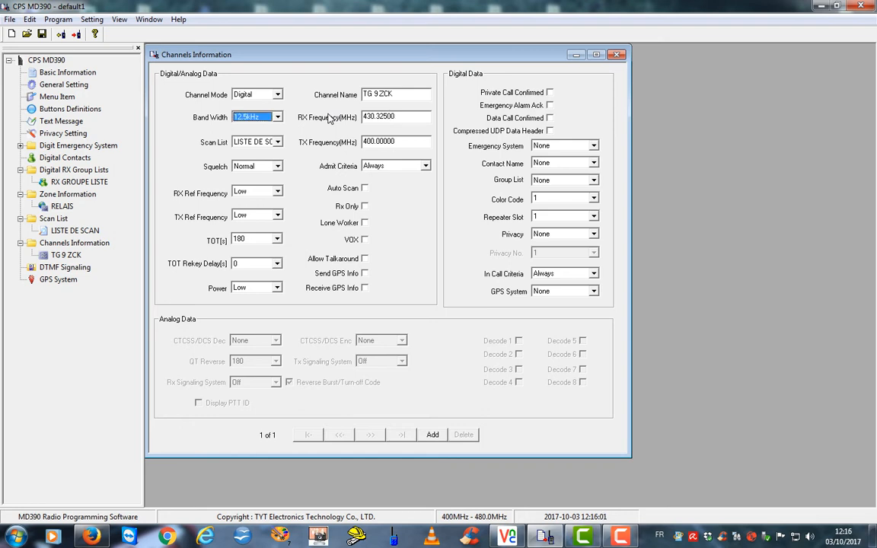
pyautogui.press('Tab')
pyautogui.press('Tab')
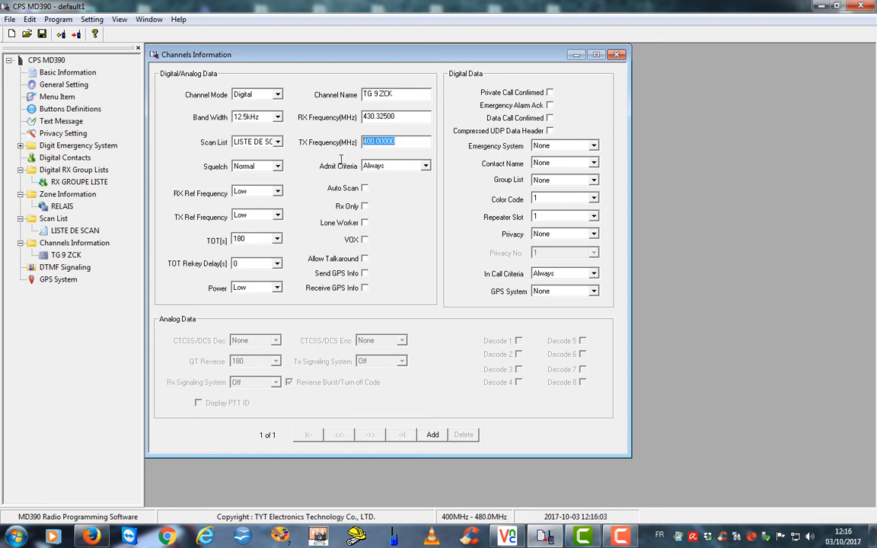
pyautogui.write('439.725')
pyautogui.press('Return')
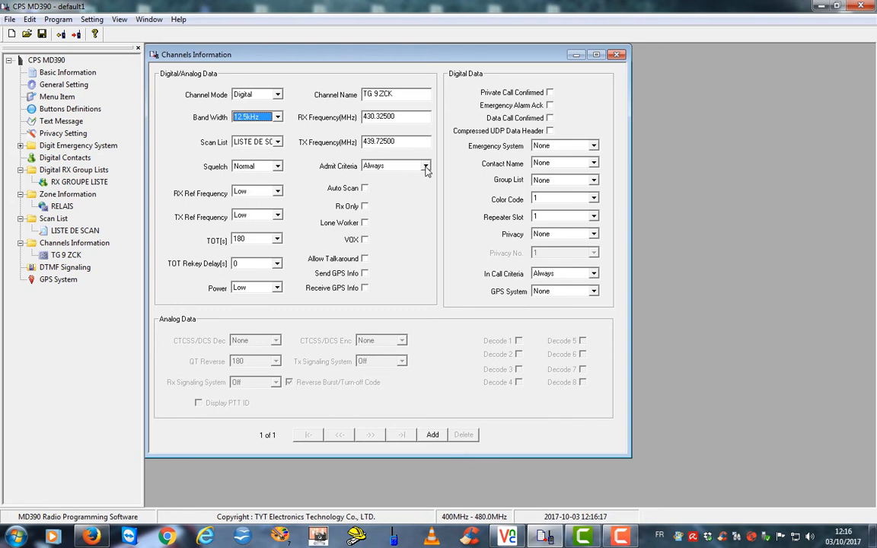
pyautogui.click(425, 167)
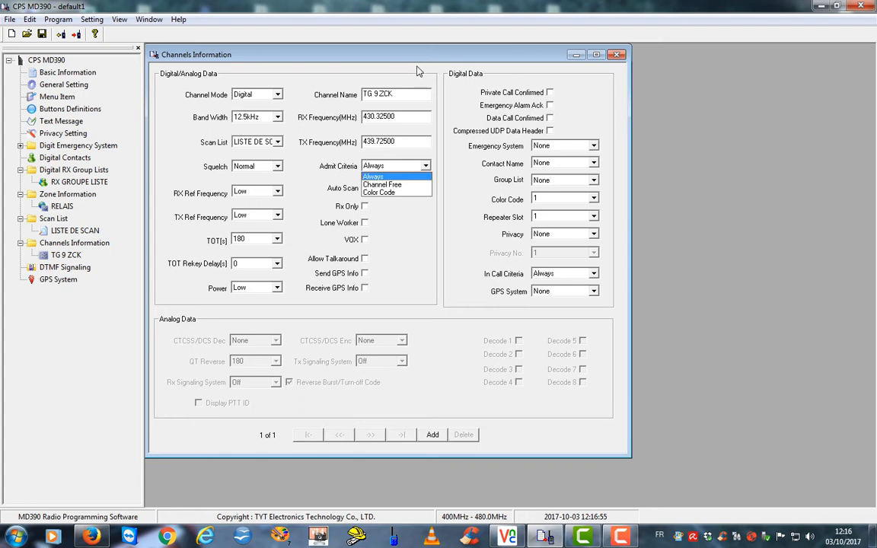
# Set Admit Criteria to Color Code and tick Send GPS Info and Receive GPS Info
pyautogui.click(389, 193)
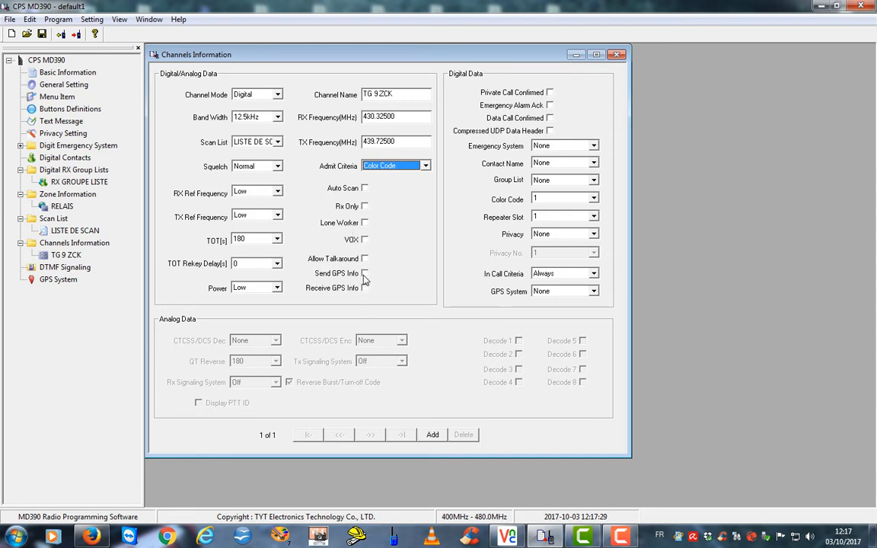
pyautogui.click(365, 274)
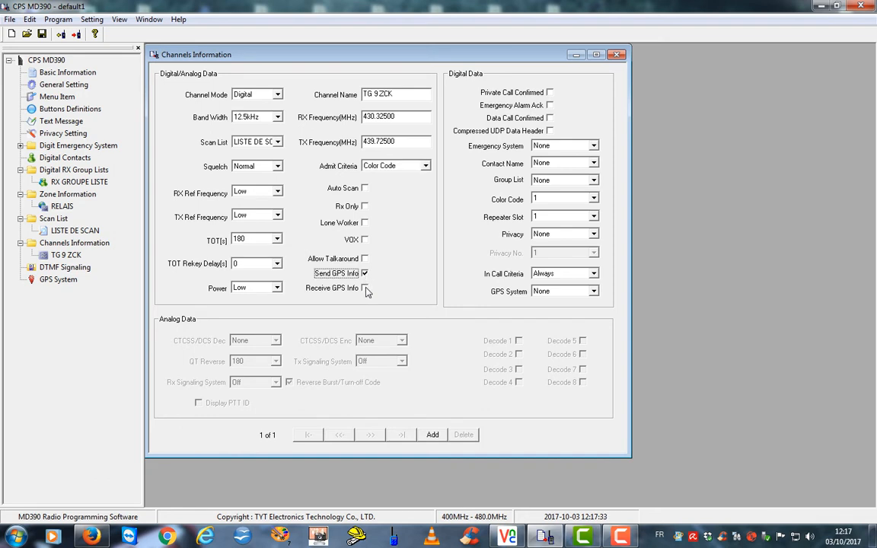
pyautogui.click(365, 289)
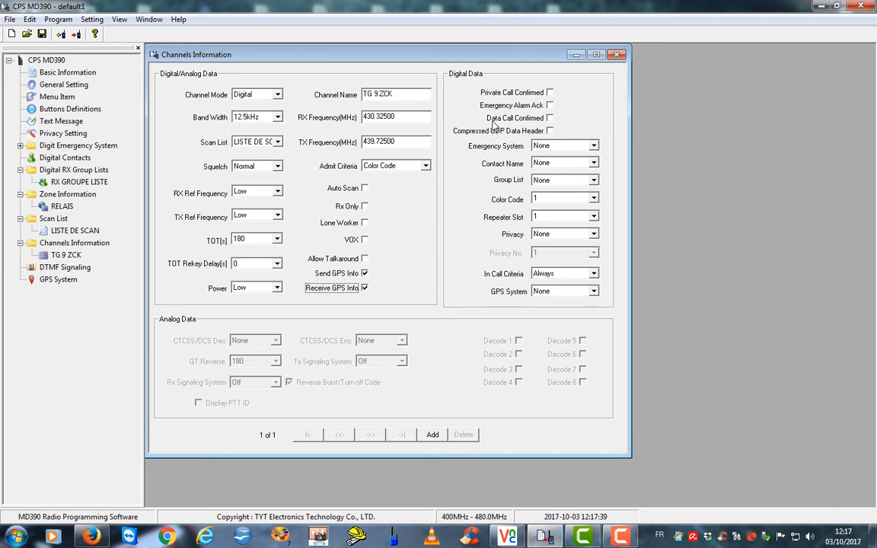
pyautogui.click(594, 164)
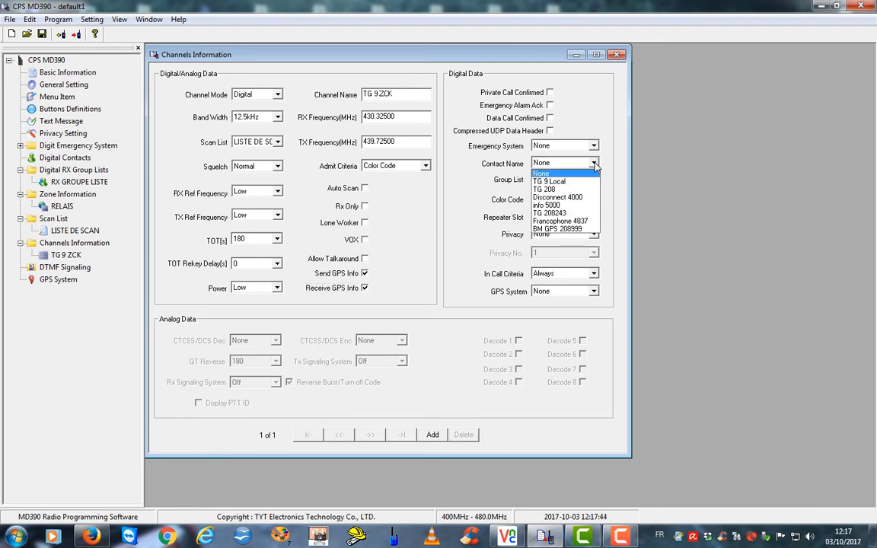
# Set TG 9 ZCK's contact to TG 9 Local and group list to RX GROUPE LISTE
pyautogui.click(559, 182)
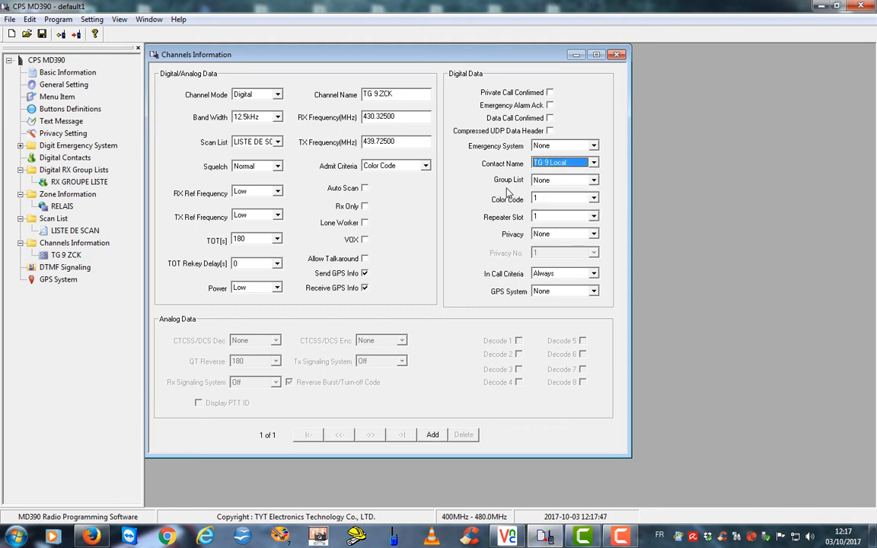
pyautogui.click(564, 181)
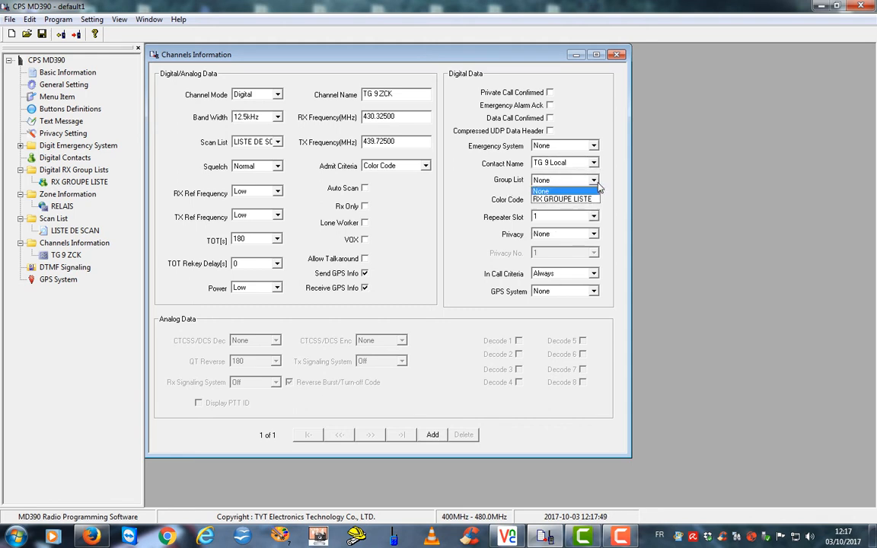
pyautogui.click(565, 200)
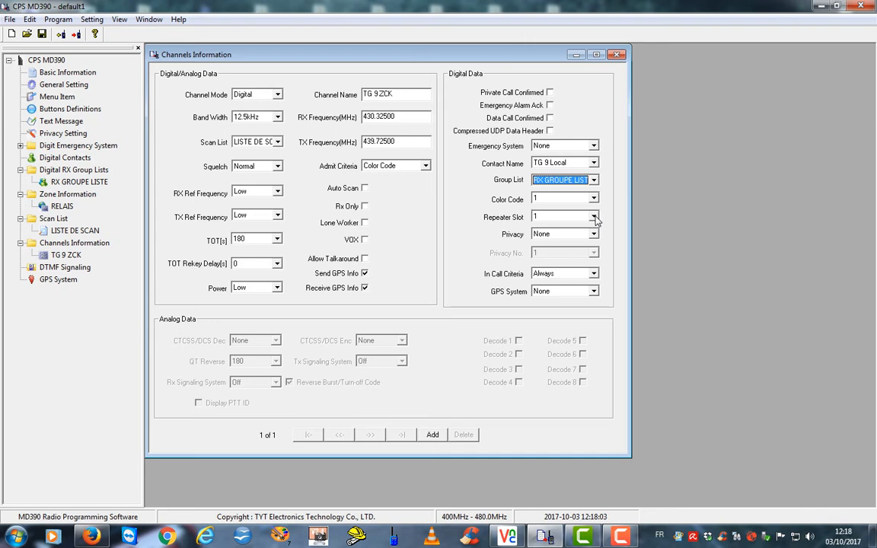
# Set repeater slot 2, in-call criteria Follow Admit Criteria, and GPS System 1
pyautogui.click(595, 218)
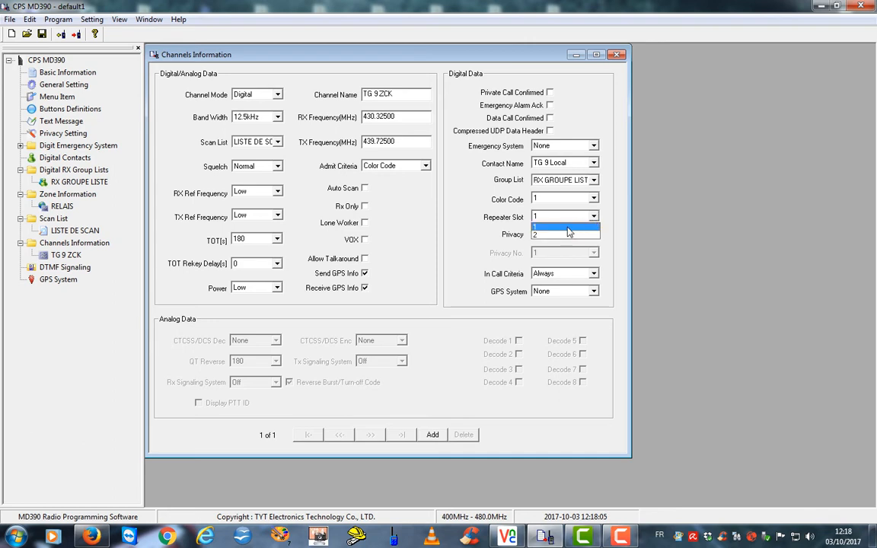
pyautogui.click(566, 236)
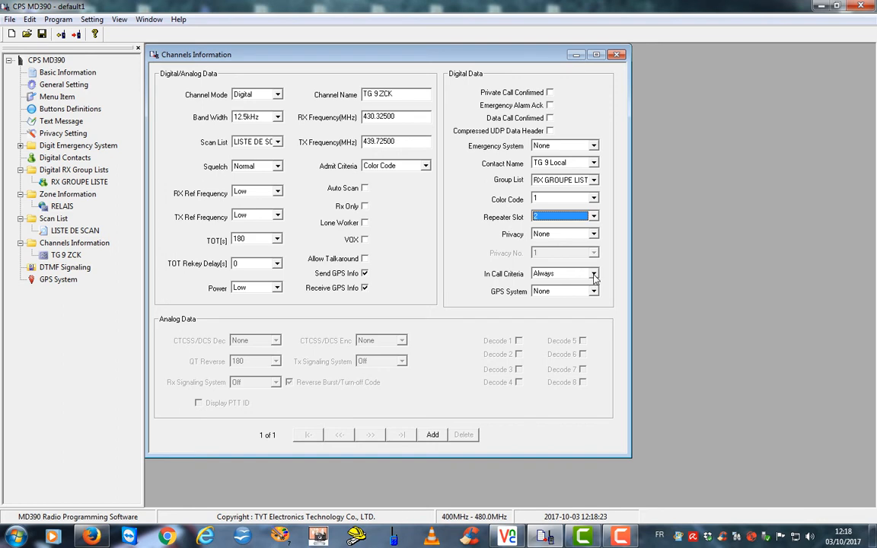
pyautogui.click(594, 275)
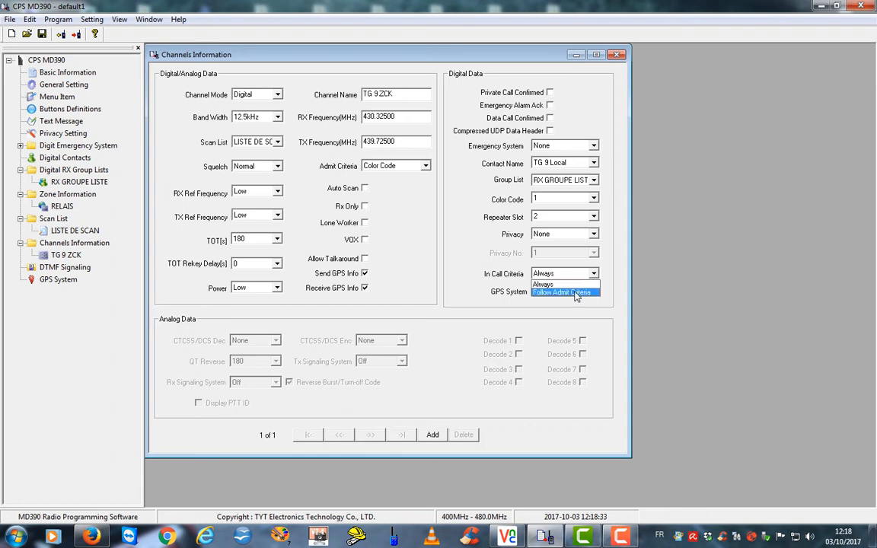
pyautogui.click(576, 296)
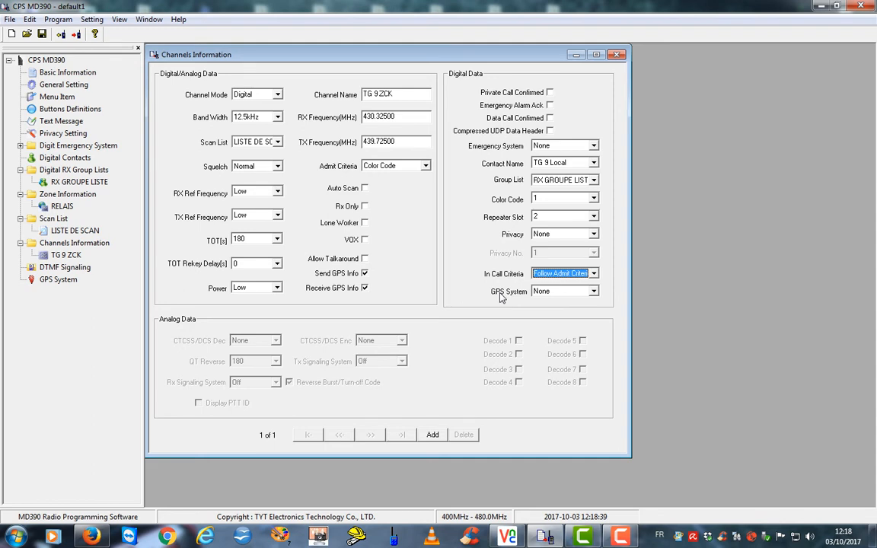
pyautogui.click(594, 292)
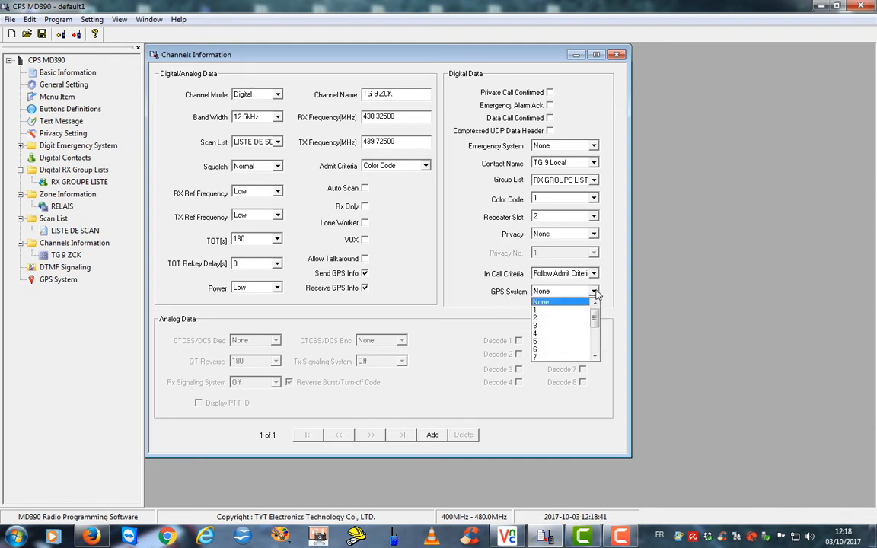
pyautogui.click(546, 310)
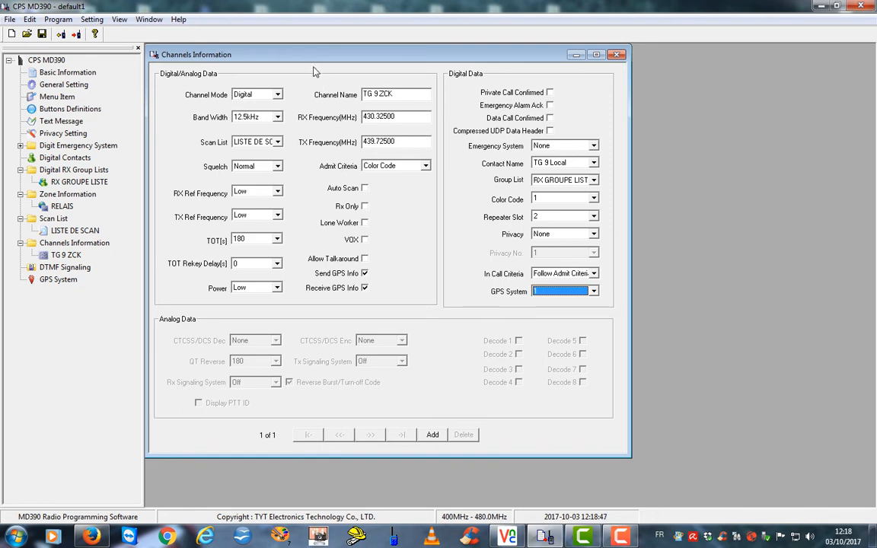
pyautogui.click(43, 256)
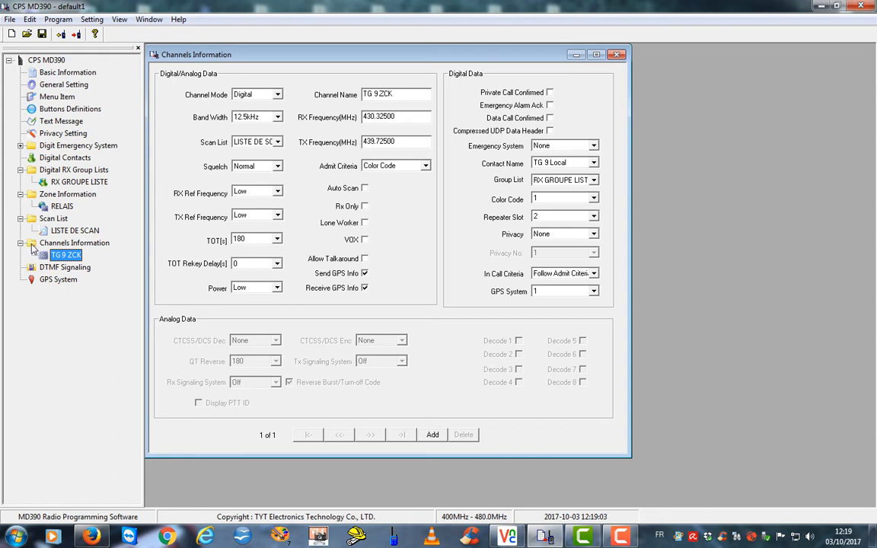
# Add a new channel and paste TG 9 ZCK's settings into it
pyautogui.rightClick(31, 245)
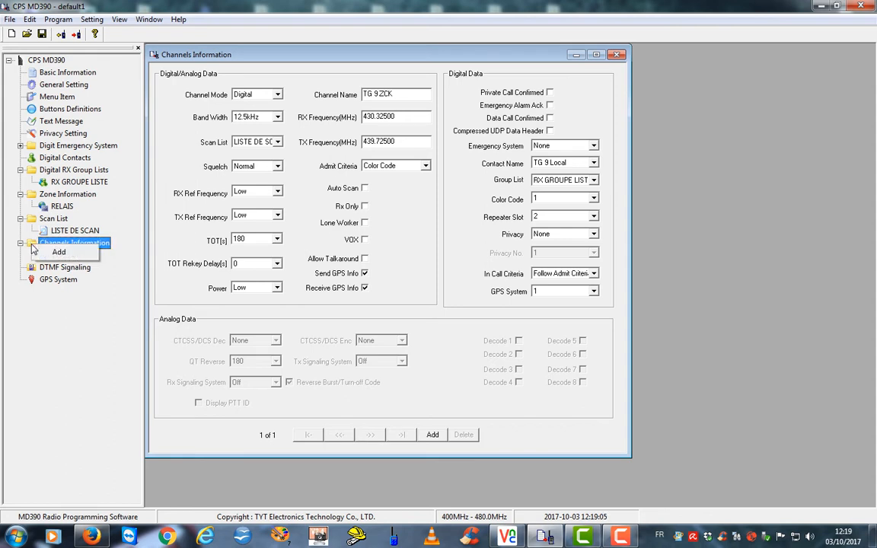
pyautogui.click(55, 251)
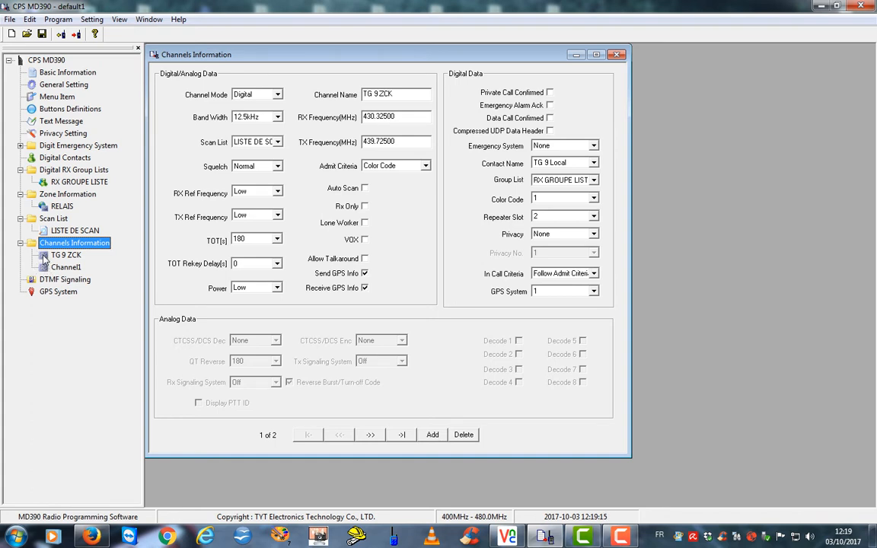
pyautogui.rightClick(44, 260)
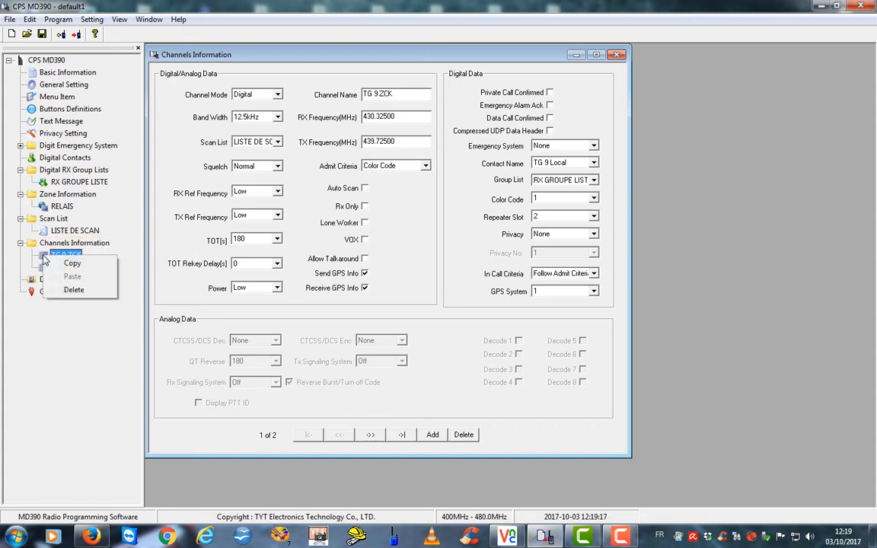
pyautogui.click(66, 264)
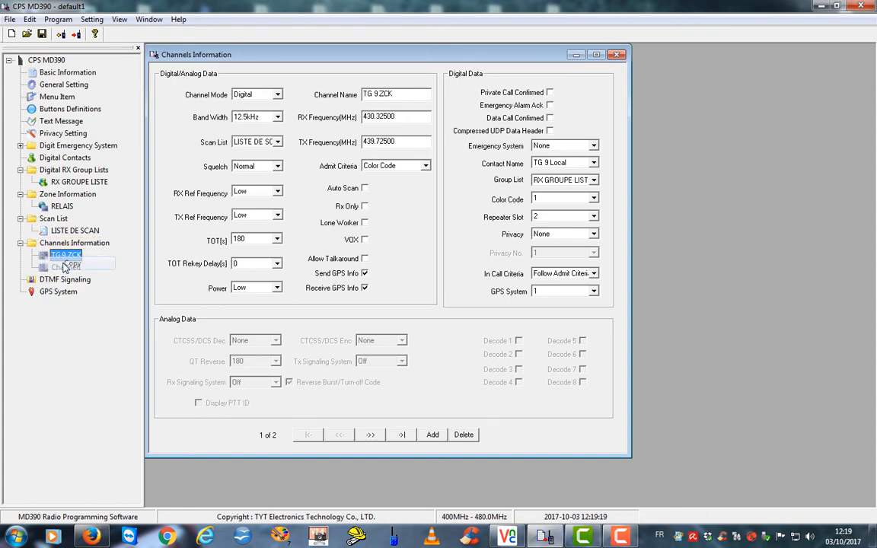
pyautogui.click(42, 268)
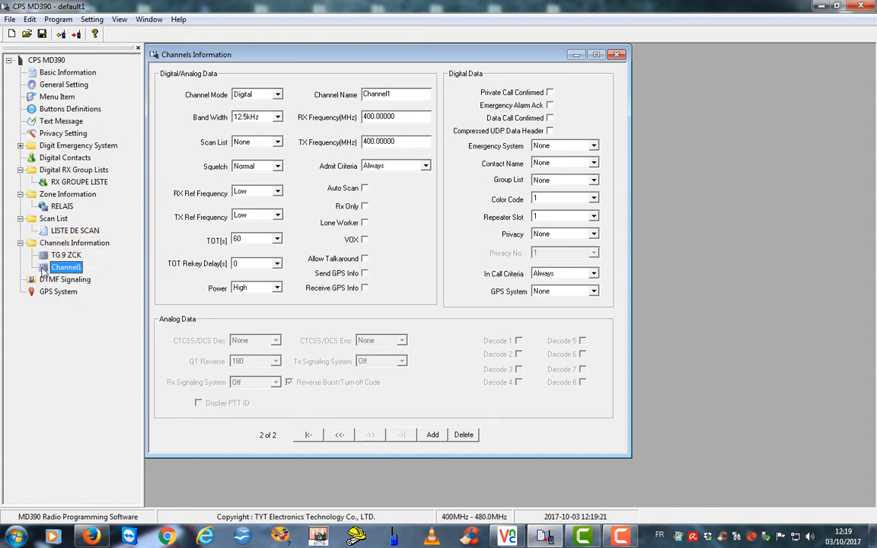
pyautogui.rightClick(43, 269)
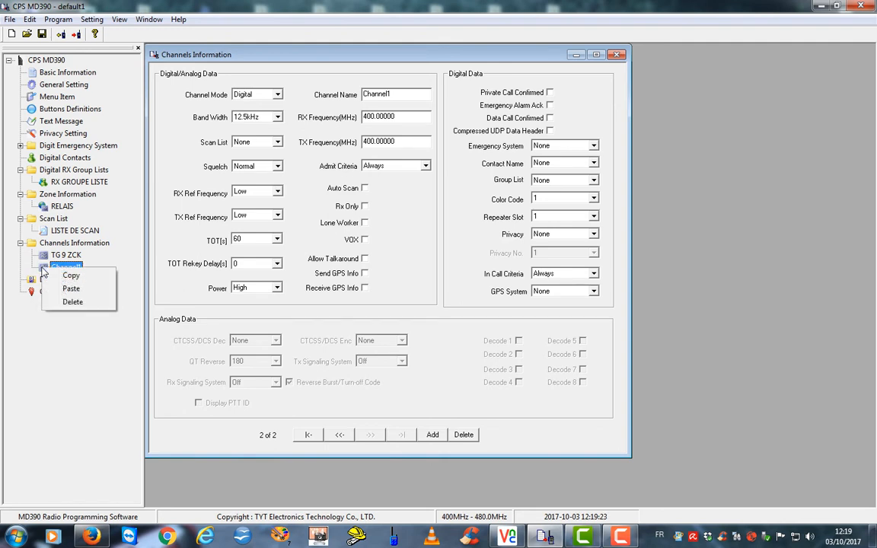
pyautogui.click(71, 289)
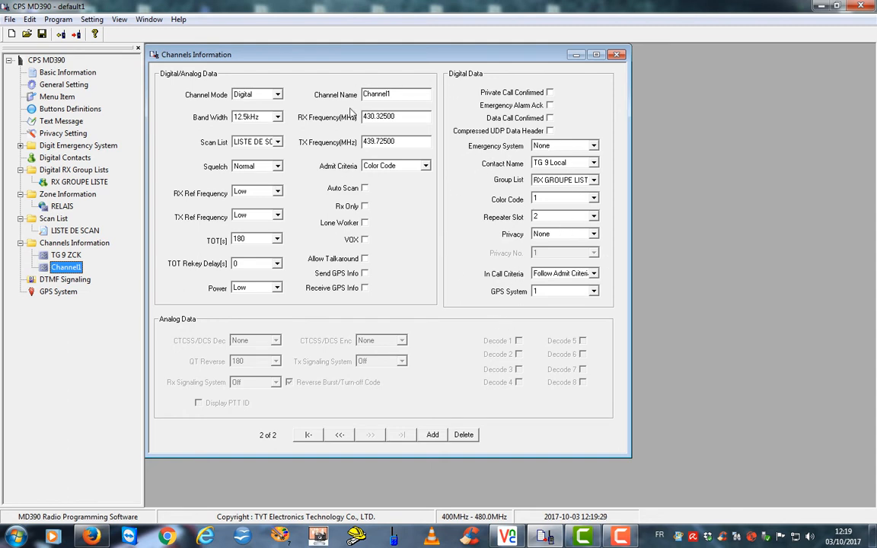
# Rename the copy TG 208, enable GPS send/receive, set contact TG 208 and repeater slot 1
pyautogui.moveTo(395, 95); pyautogui.dragTo(335, 89)
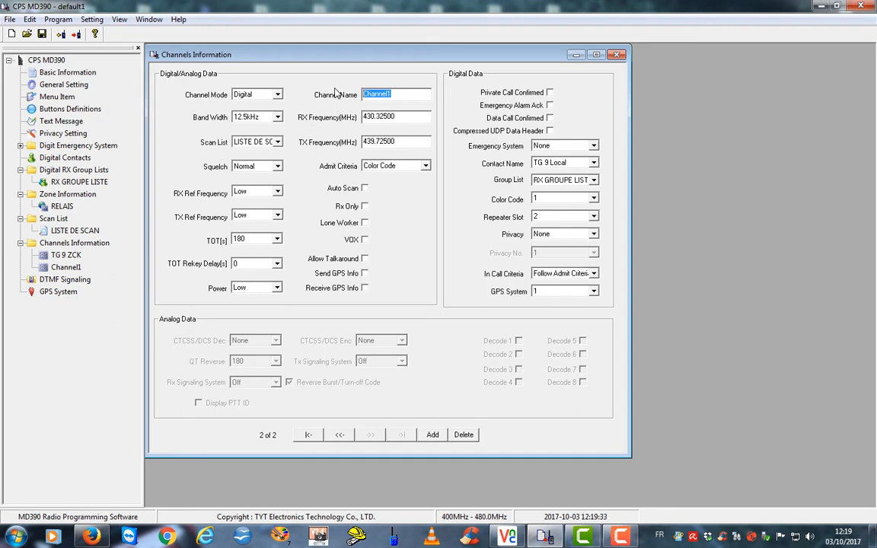
pyautogui.write('TG 208')
pyautogui.click(364, 273)
pyautogui.click(364, 288)
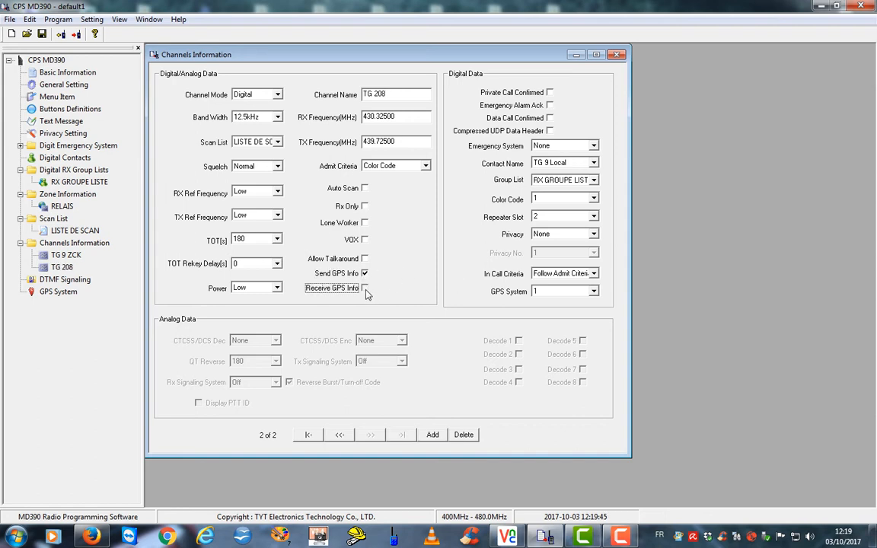
pyautogui.click(595, 164)
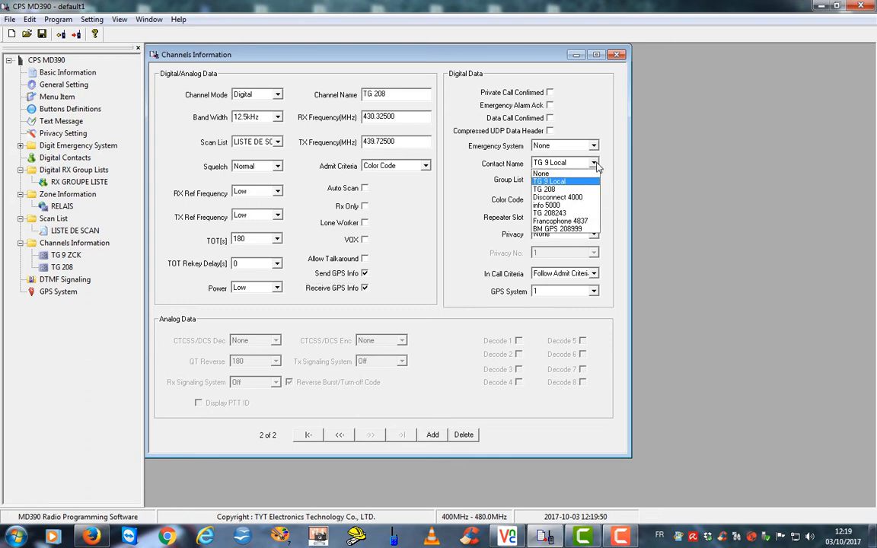
pyautogui.click(548, 190)
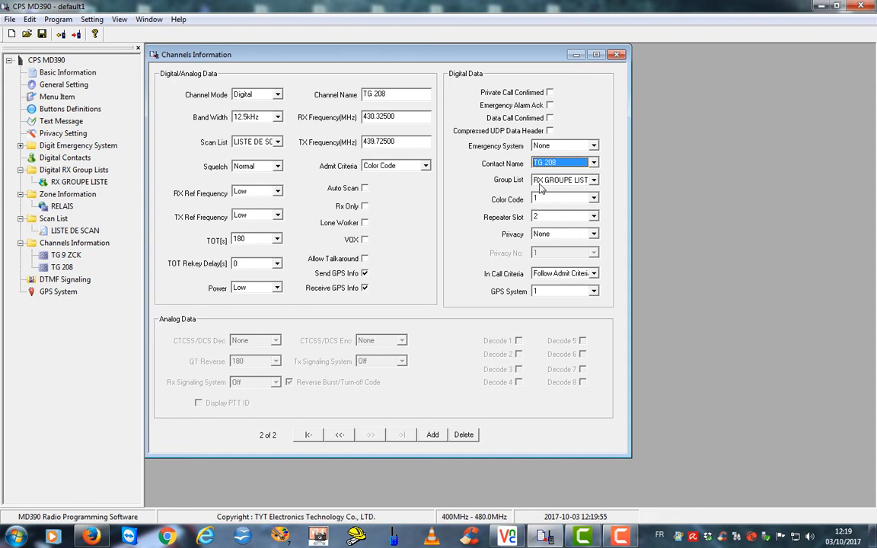
pyautogui.click(594, 218)
pyautogui.click(567, 227)
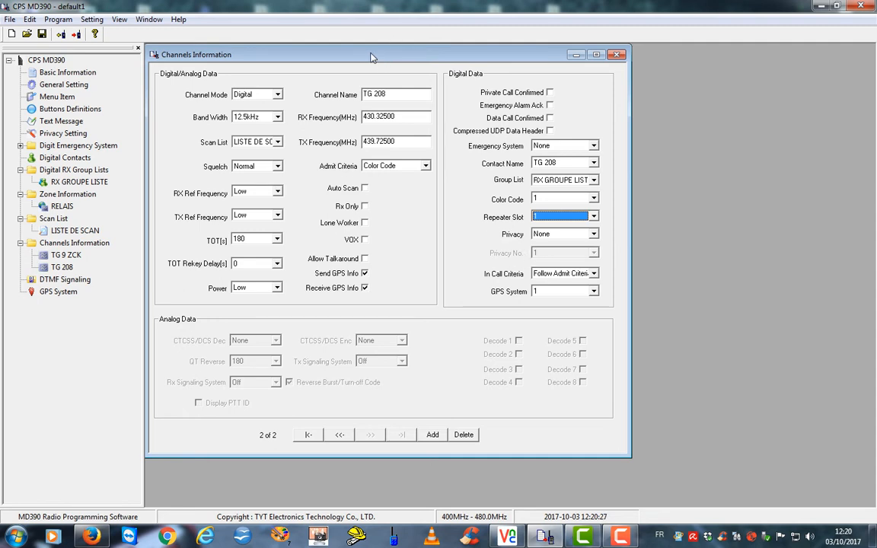
pyautogui.moveTo(337, 54); pyautogui.dragTo(407, 57)
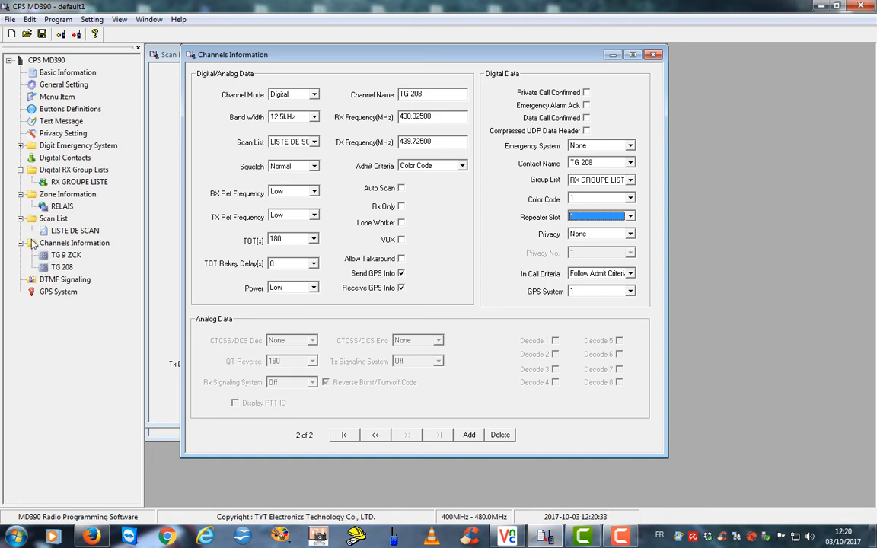
# Add another channel and paste the copied TG 9 ZCK settings into it
pyautogui.click(33, 243)
pyautogui.rightClick(33, 244)
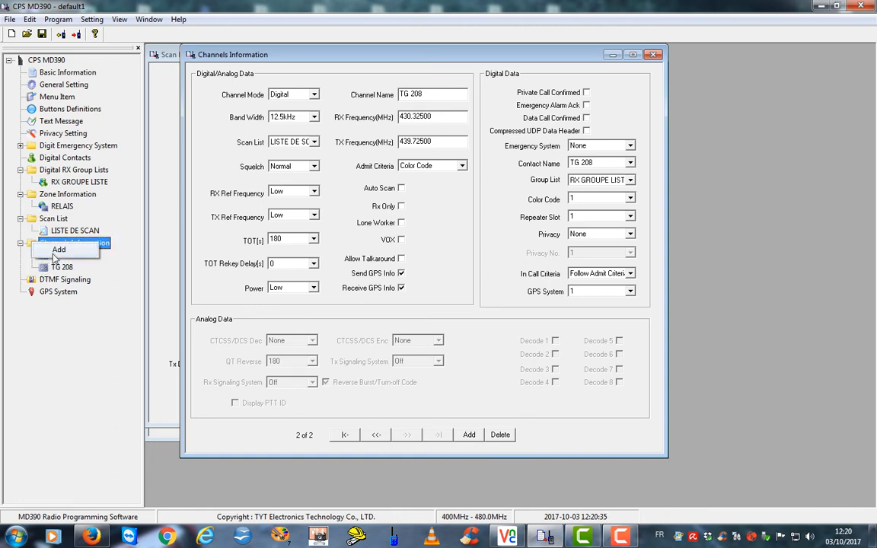
pyautogui.click(56, 250)
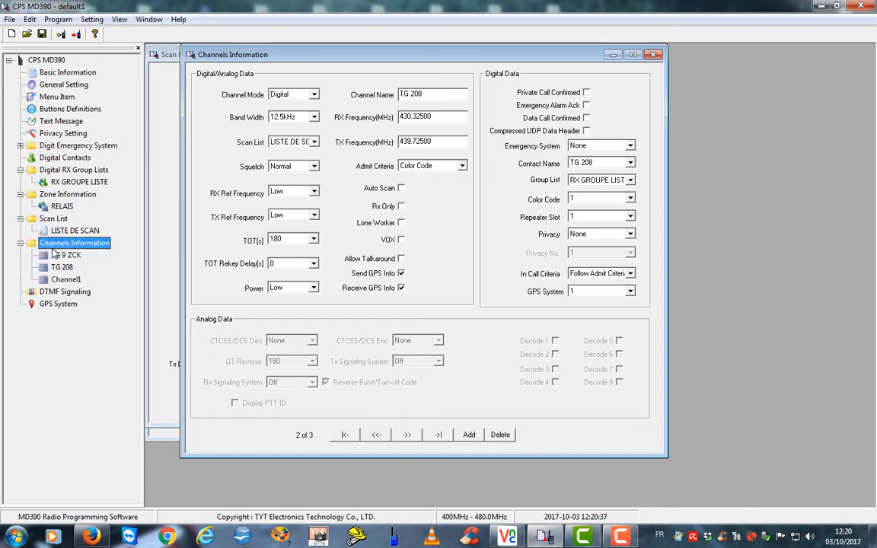
pyautogui.click(45, 280)
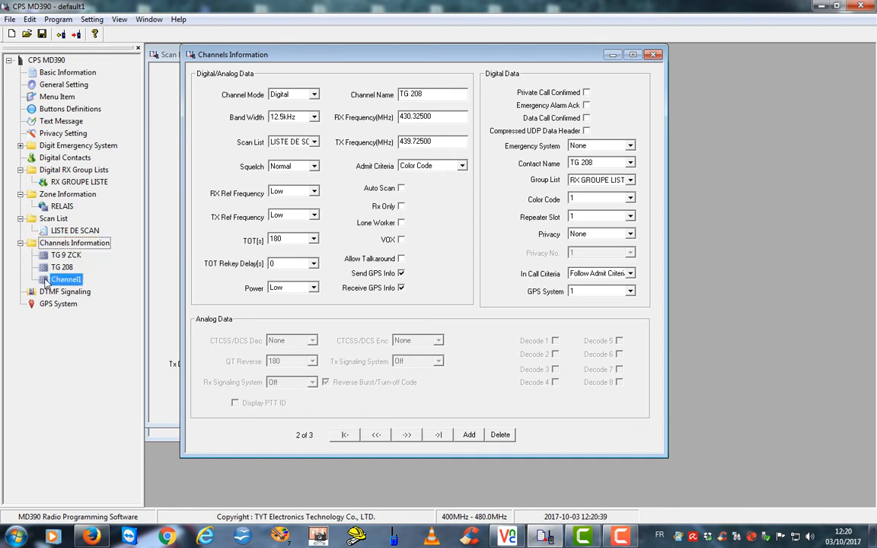
pyautogui.rightClick(45, 280)
pyautogui.click(60, 303)
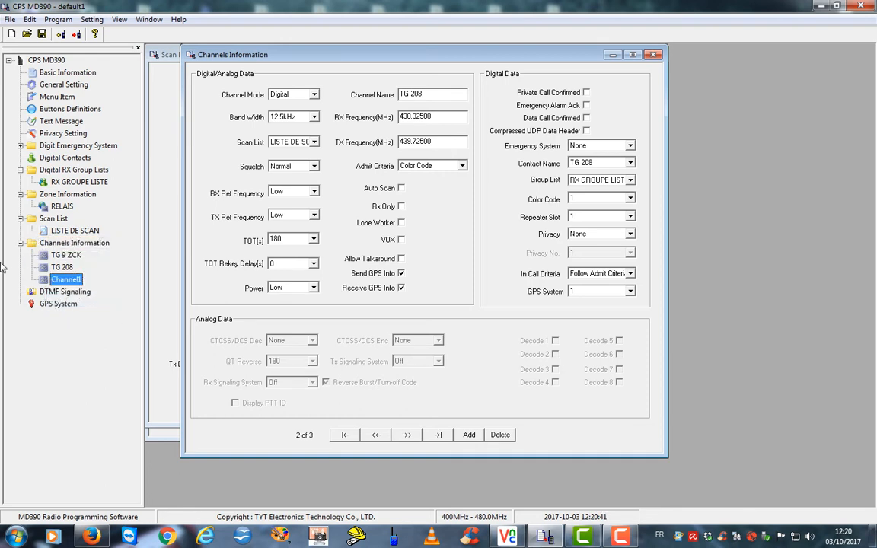
pyautogui.click(43, 281)
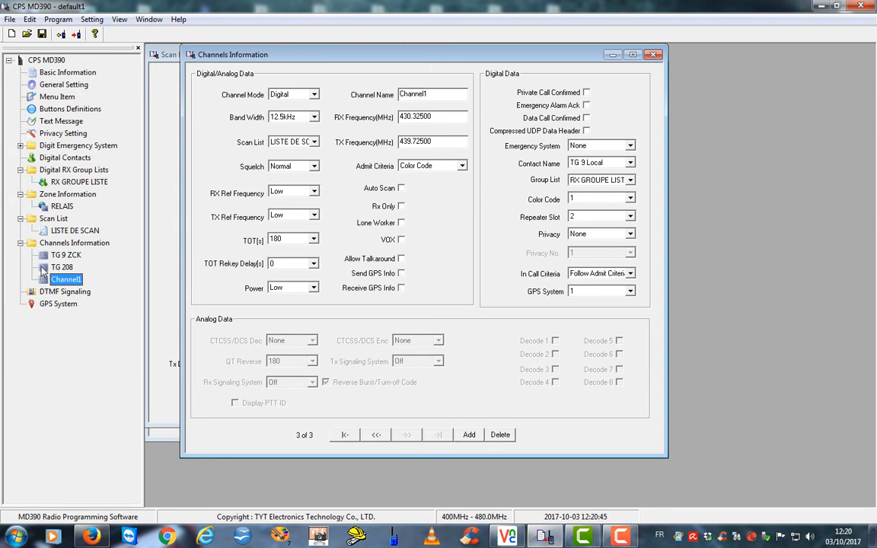
pyautogui.press('Up')
pyautogui.click(43, 282)
# Name it TG 208243 ZCK with both GPS boxes ticked, contact TG 208243, repeater slot 1
pyautogui.doubleClick(396, 94)
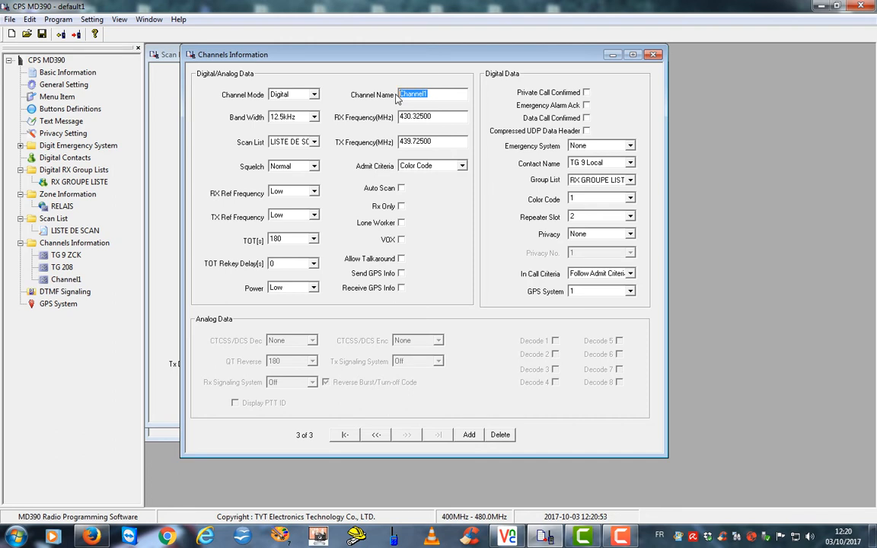
pyautogui.write('TG')
pyautogui.write(' 2082')
pyautogui.write('432')
pyautogui.write('CK')
pyautogui.click(401, 274)
pyautogui.click(402, 287)
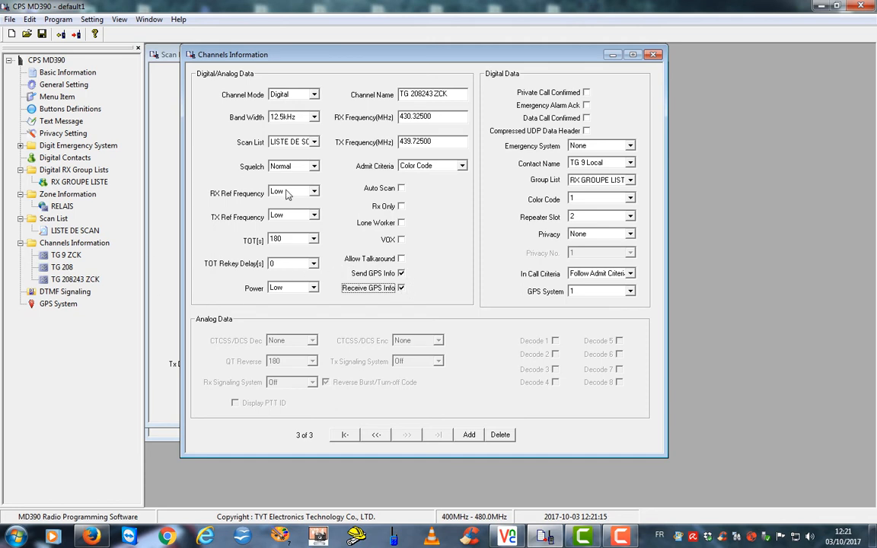
pyautogui.click(630, 163)
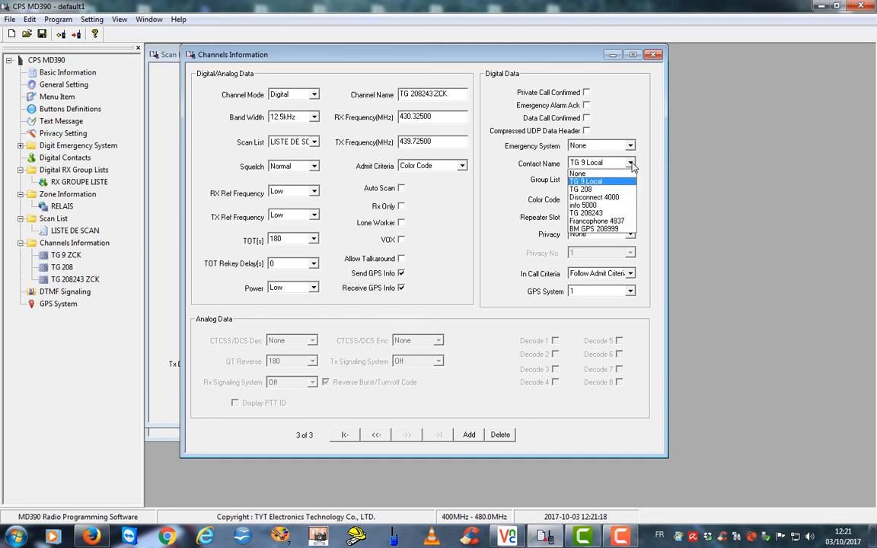
pyautogui.click(594, 213)
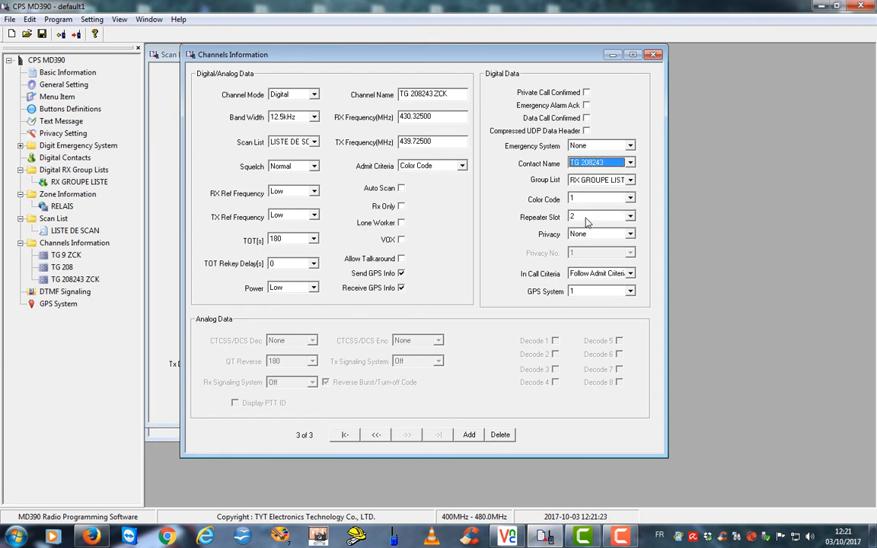
pyautogui.click(586, 217)
pyautogui.click(586, 228)
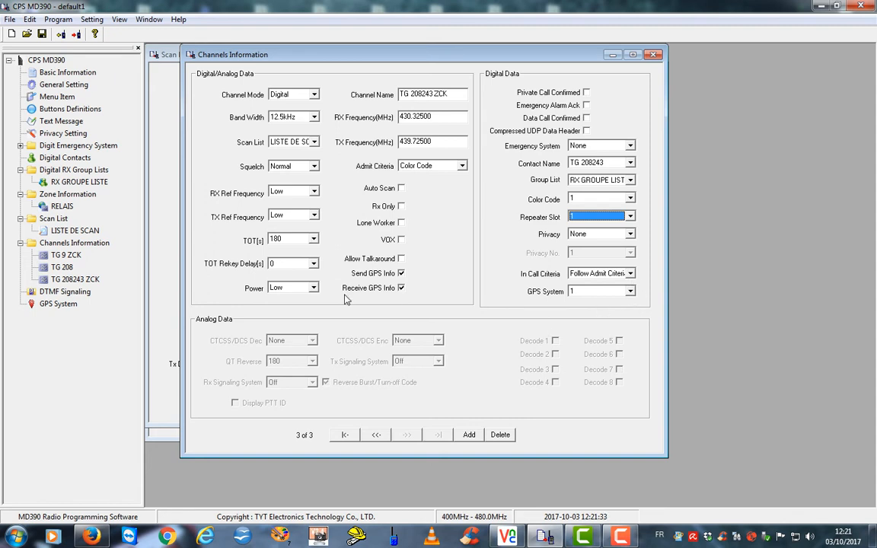
pyautogui.click(48, 278)
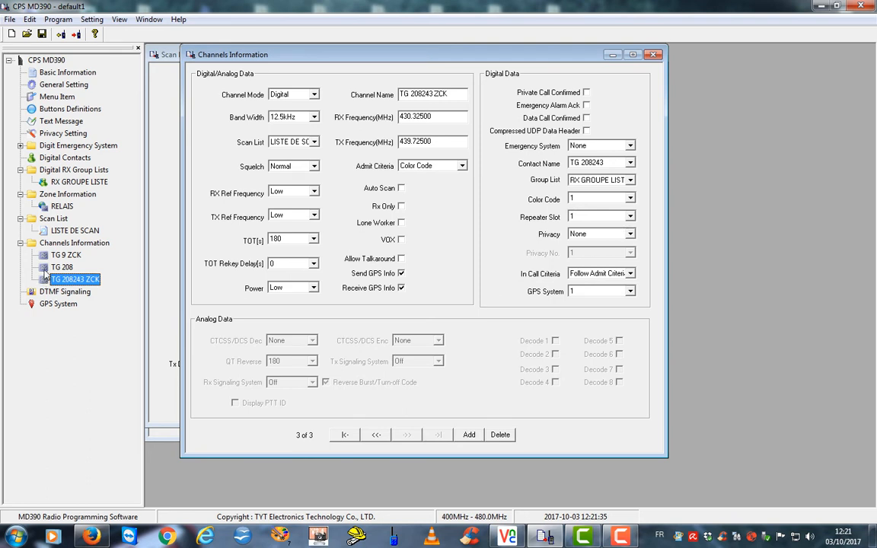
pyautogui.click(44, 268)
pyautogui.click(44, 256)
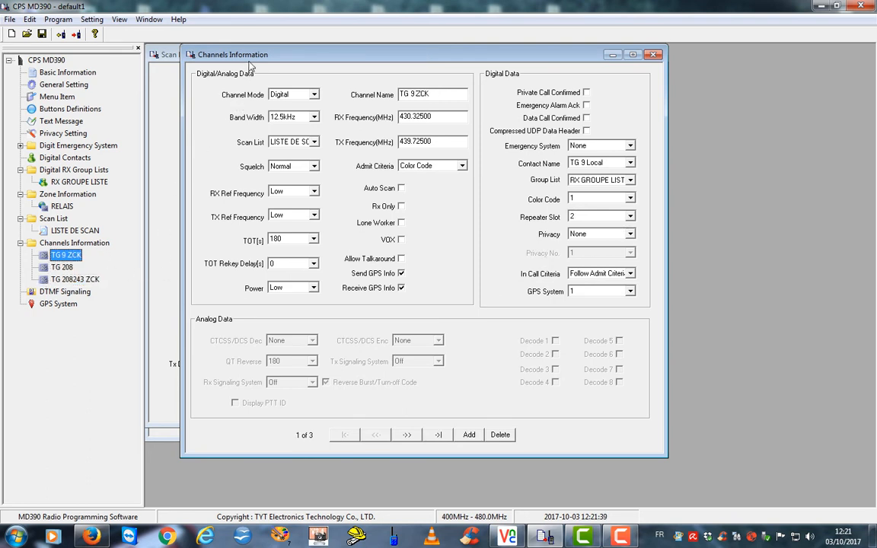
# Close the Scan List, Zone Information, Digital RX Group Lists and Digital Contacts windows
pyautogui.moveTo(250, 61); pyautogui.dragTo(417, 61)
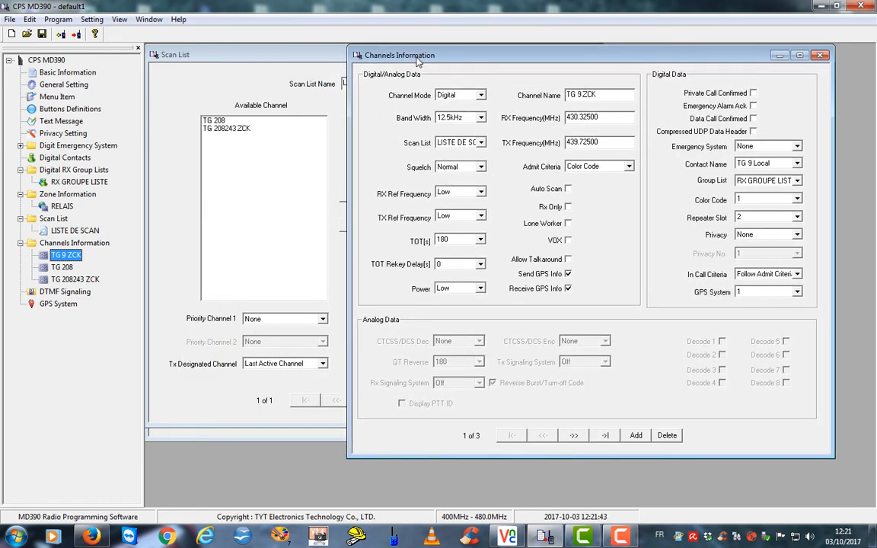
pyautogui.click(235, 61)
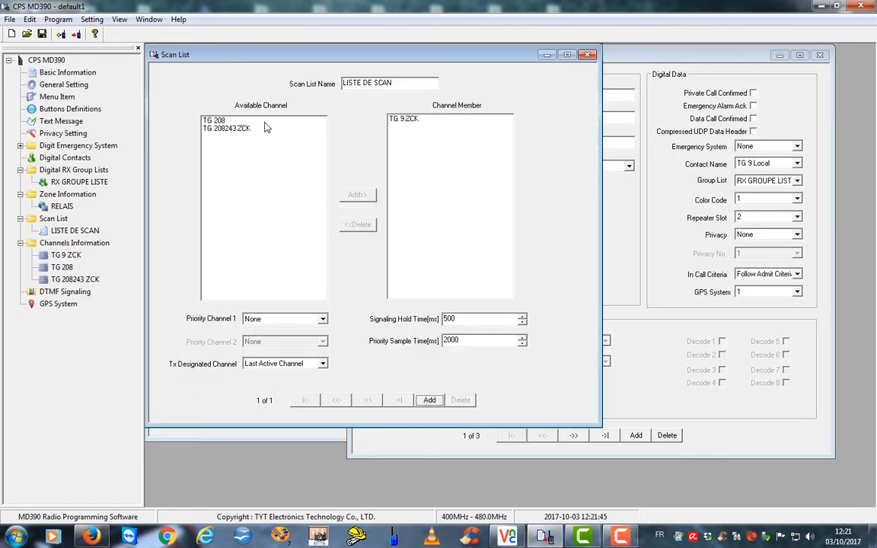
pyautogui.click(587, 55)
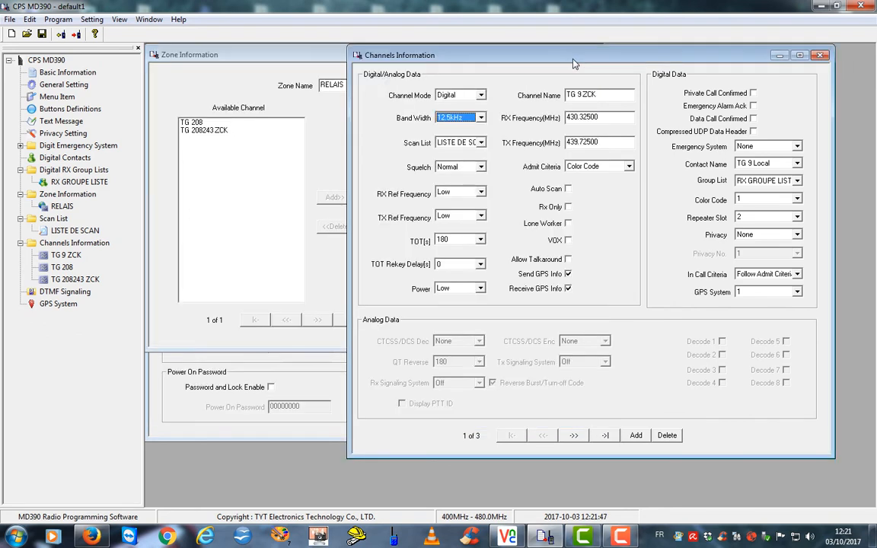
pyautogui.click(320, 51)
pyautogui.click(515, 54)
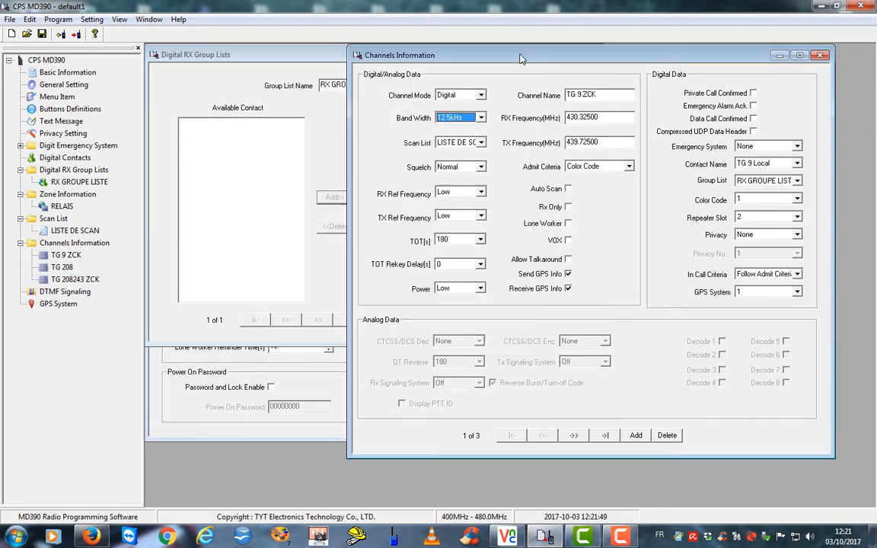
pyautogui.click(340, 59)
pyautogui.click(509, 55)
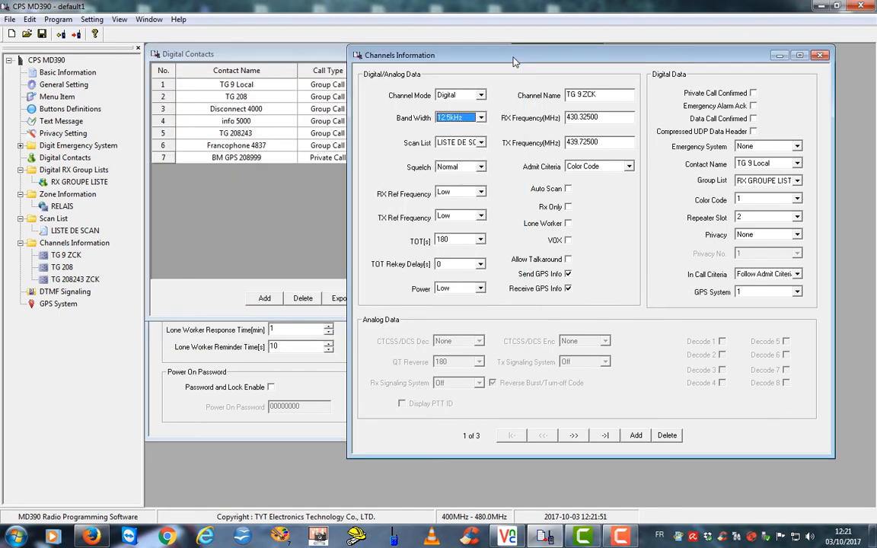
pyautogui.click(301, 61)
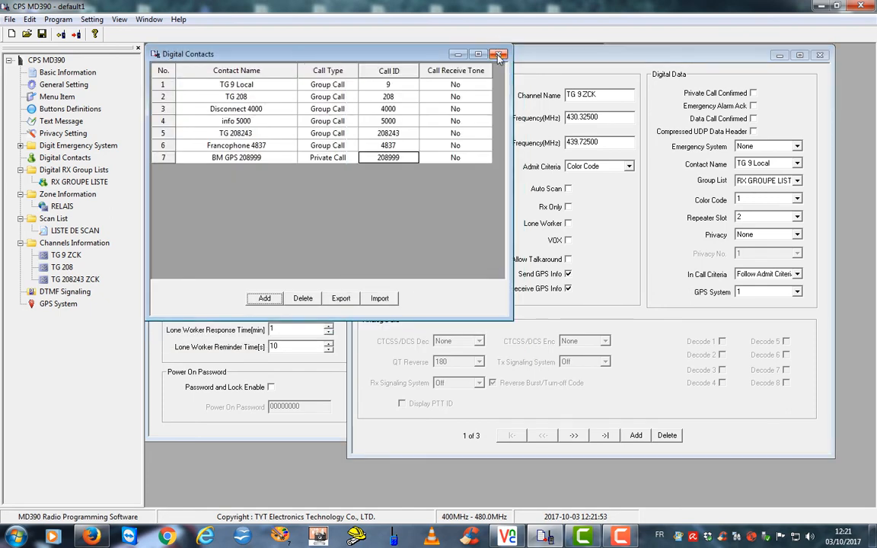
pyautogui.click(449, 52)
pyautogui.moveTo(524, 59); pyautogui.dragTo(341, 61)
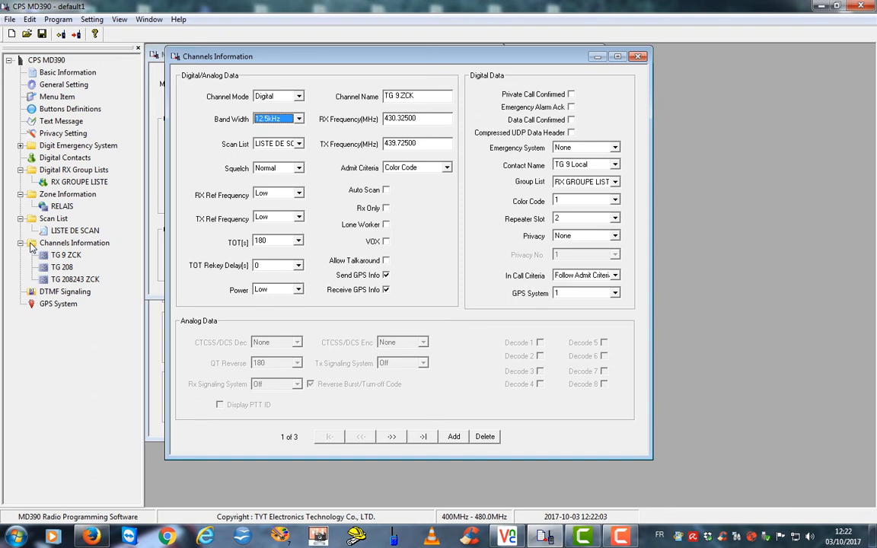
# Add a fourth channel with scan list LISTE DE SCAN, TOT 180 s and Low power
pyautogui.rightClick(32, 245)
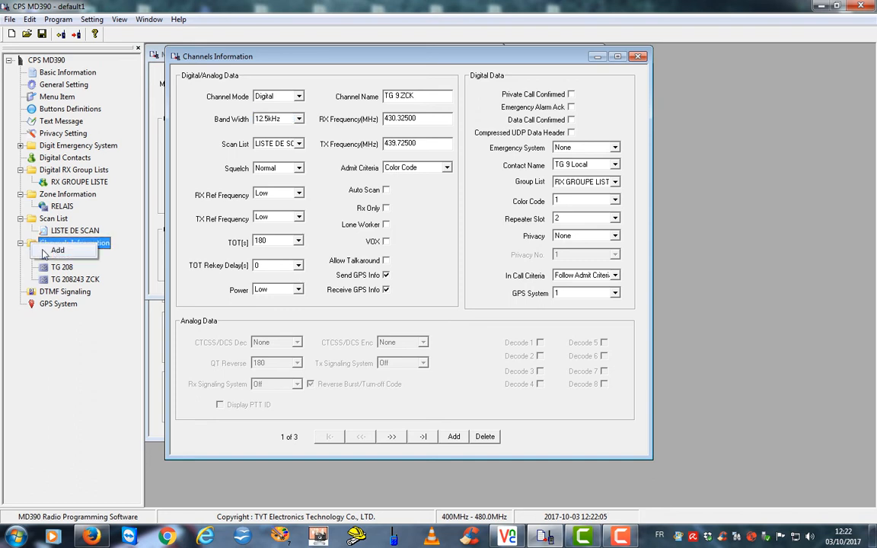
pyautogui.click(57, 249)
pyautogui.click(46, 293)
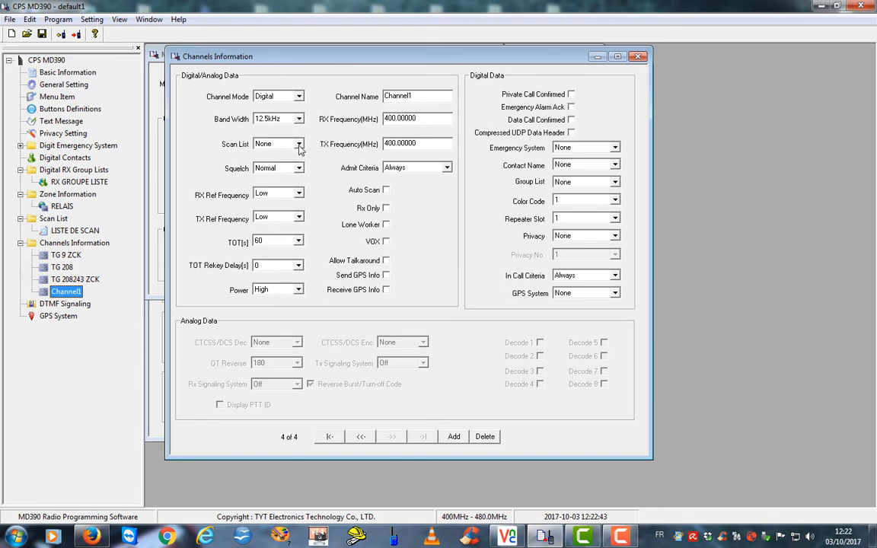
pyautogui.click(299, 145)
pyautogui.click(286, 162)
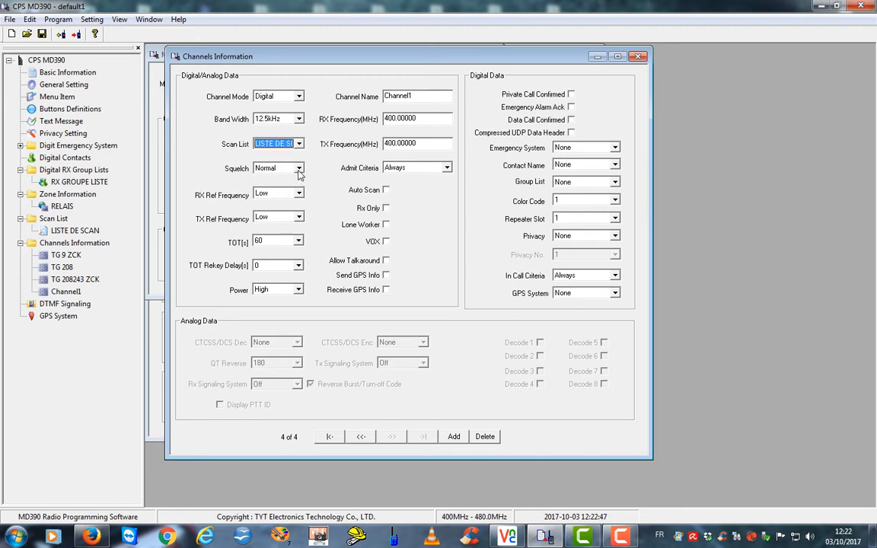
pyautogui.click(298, 241)
pyautogui.scroll(-1, 302, 278)
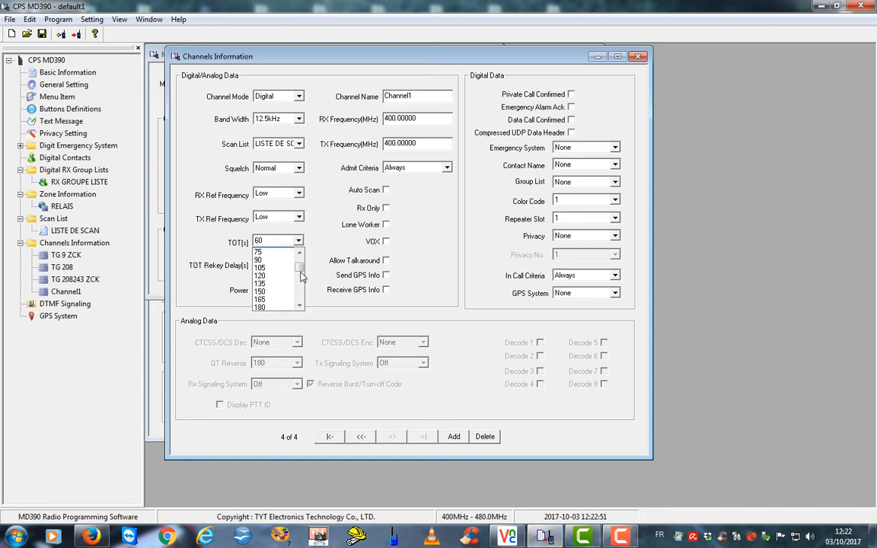
pyautogui.scroll(-2, 301, 276)
pyautogui.click(265, 291)
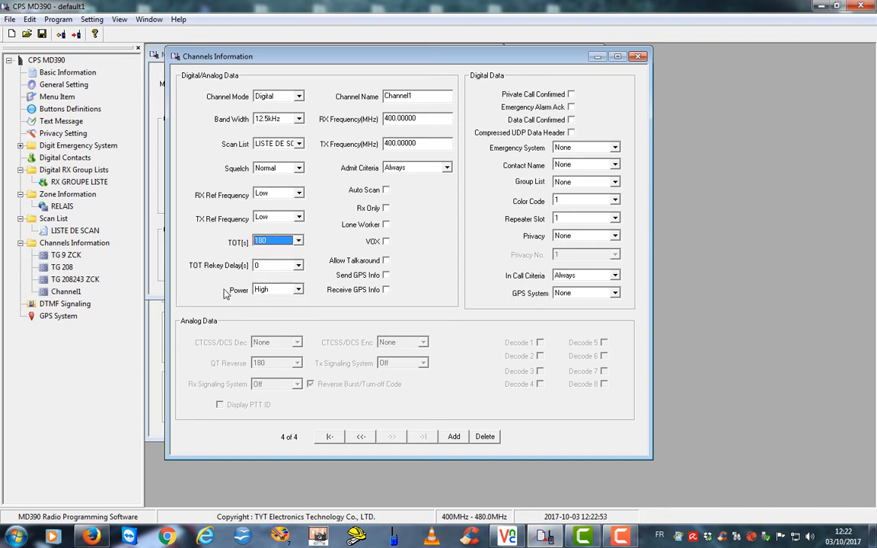
pyautogui.click(270, 290)
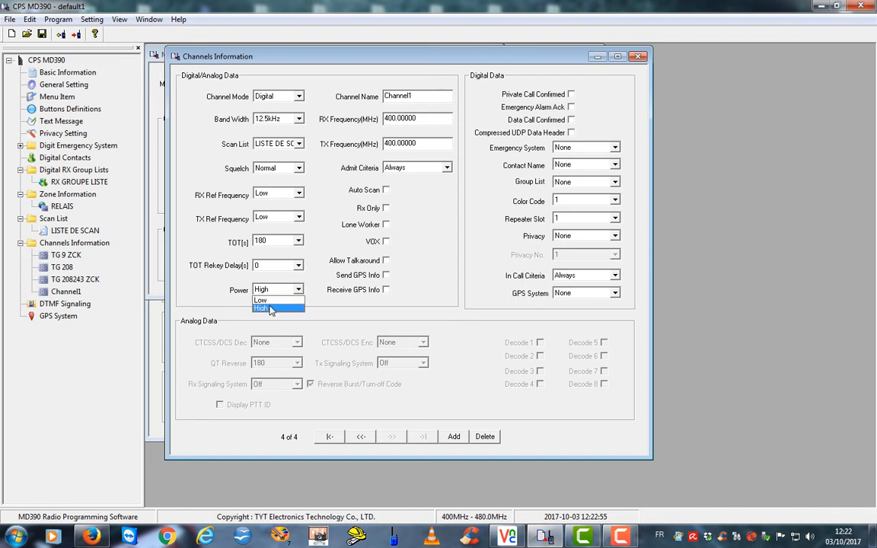
pyautogui.click(263, 300)
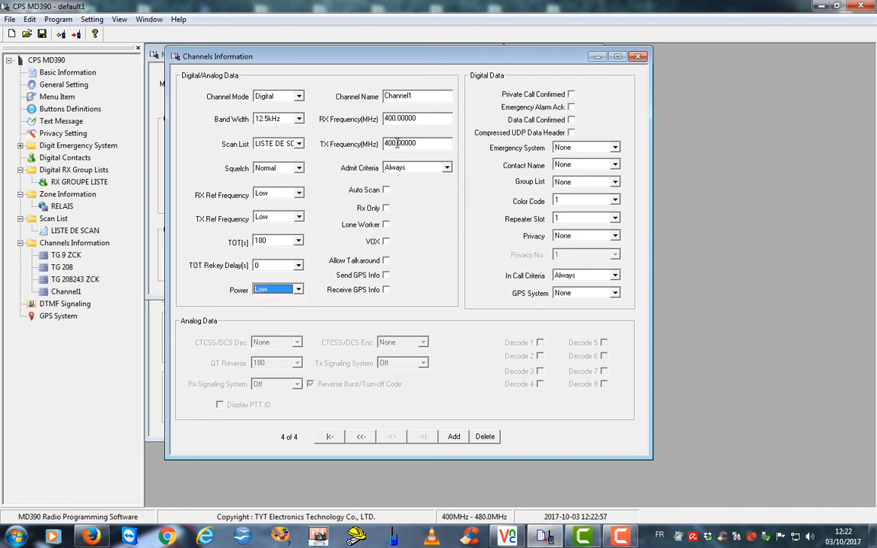
# Name the channel TG9 Narbonne with RX 430.27500 MHz and TX 439.67 MHz
pyautogui.doubleClick(417, 96)
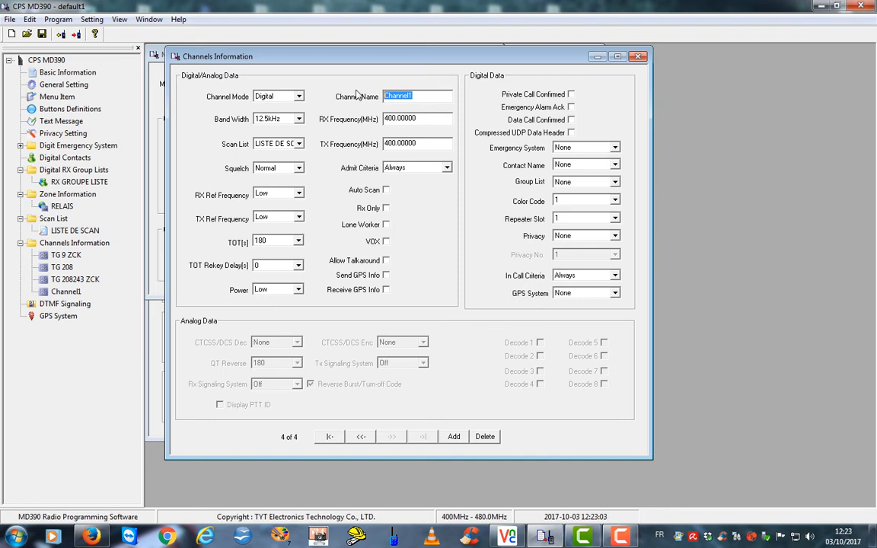
pyautogui.write('TG')
pyautogui.write('9 Narbon')
pyautogui.click(417, 120)
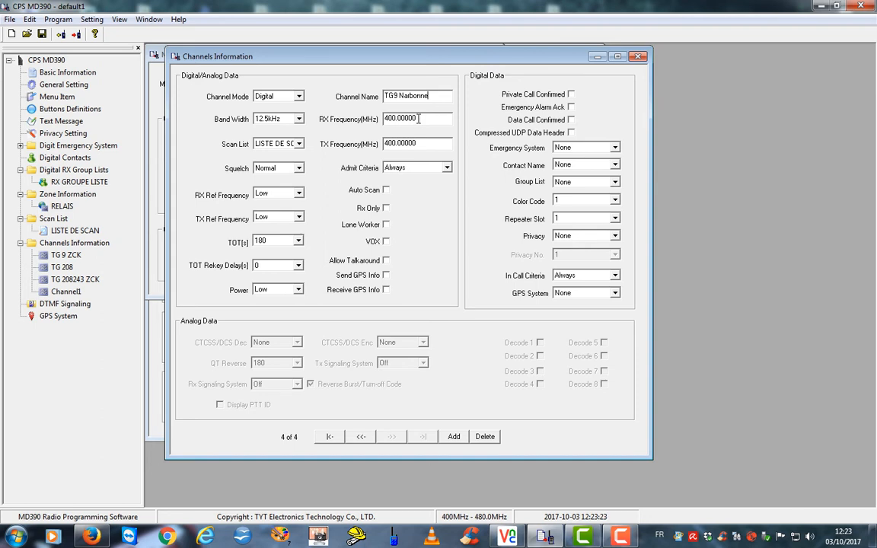
pyautogui.press('Tab')
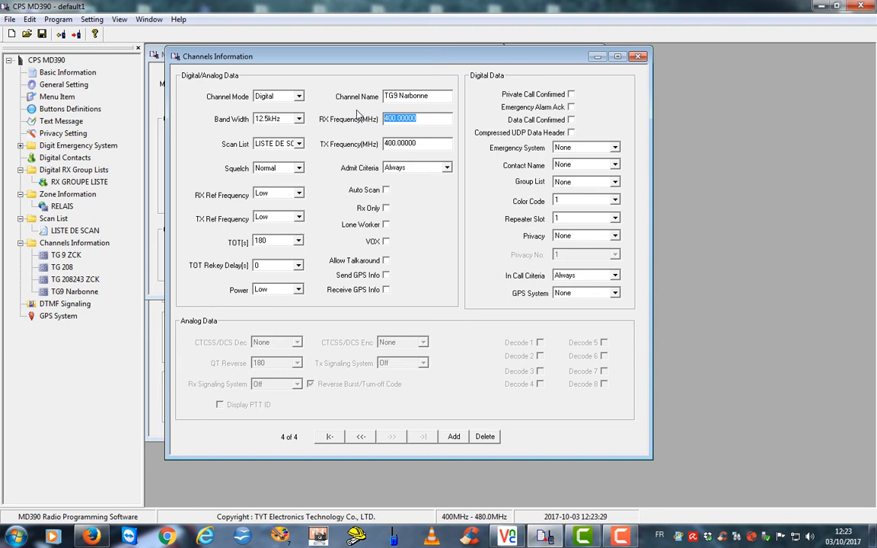
pyautogui.write('439.675')
pyautogui.press('Tab')
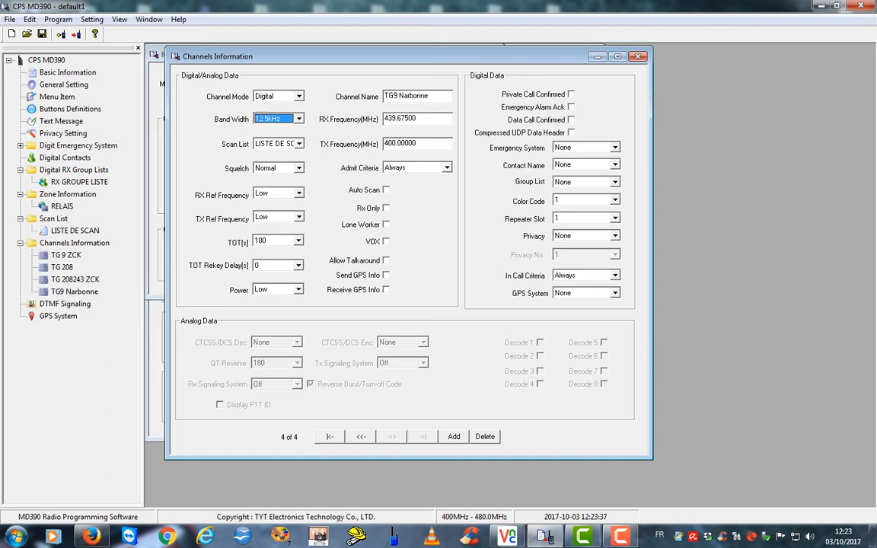
pyautogui.press('Tab')
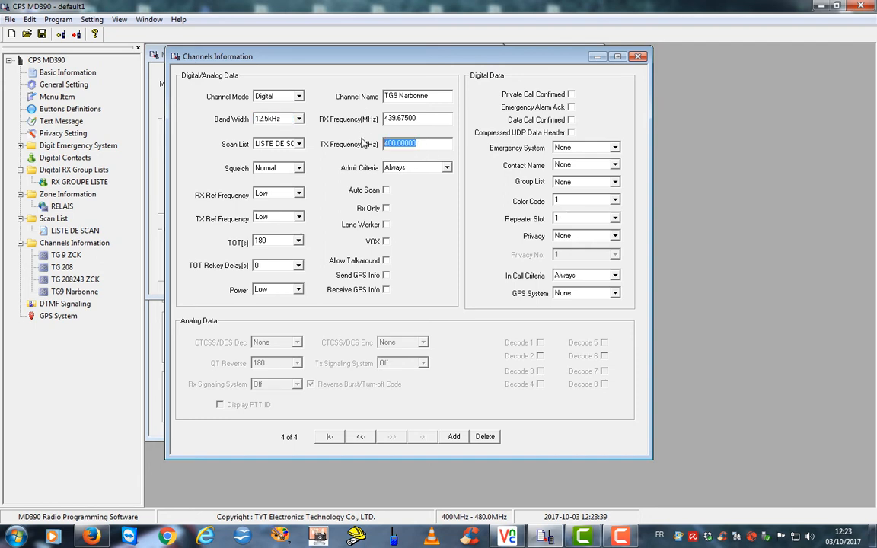
pyautogui.write('430')
pyautogui.doubleClick(392, 118)
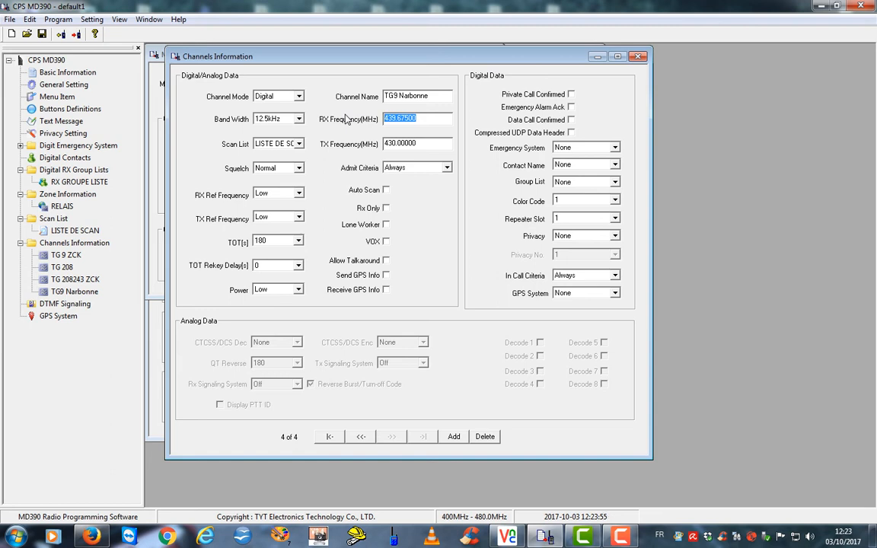
pyautogui.write('430')
pyautogui.press('Tab')
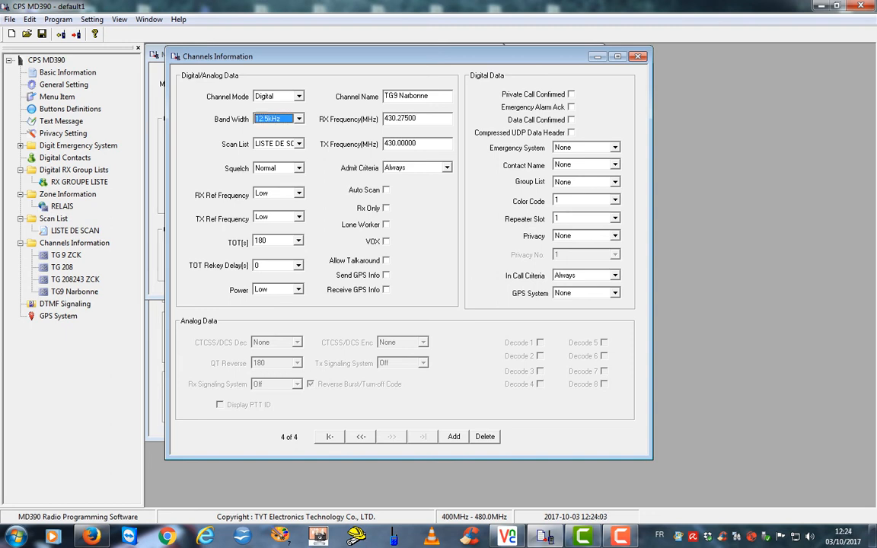
pyautogui.press('Tab')
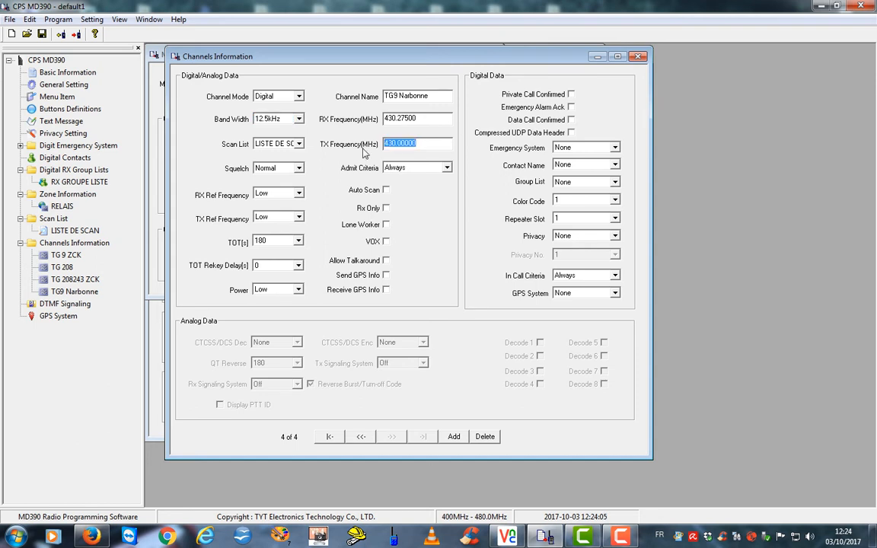
pyautogui.write('439.')
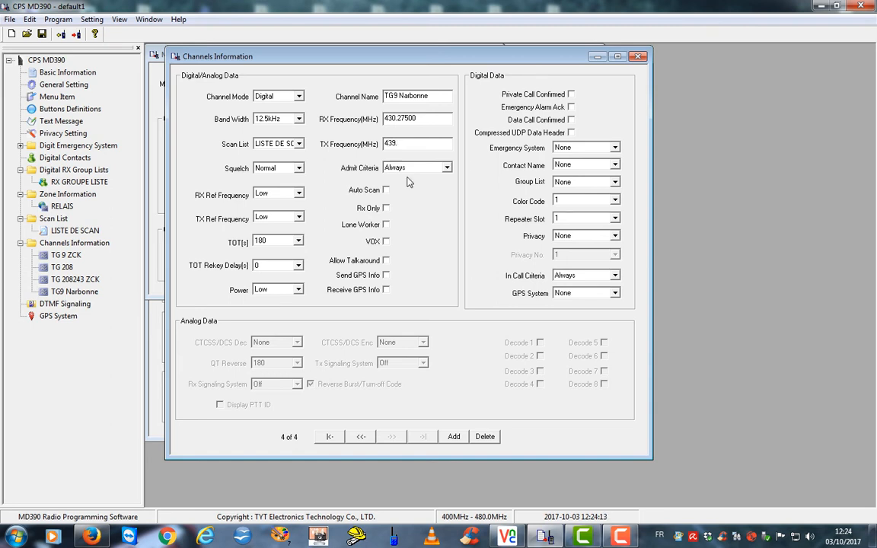
pyautogui.write('7')
# Set TG9 Narbonne's TX to 439.67500 with Color Code admission and GPS send/receive enabled
pyautogui.write('5')
pyautogui.press('Tab')
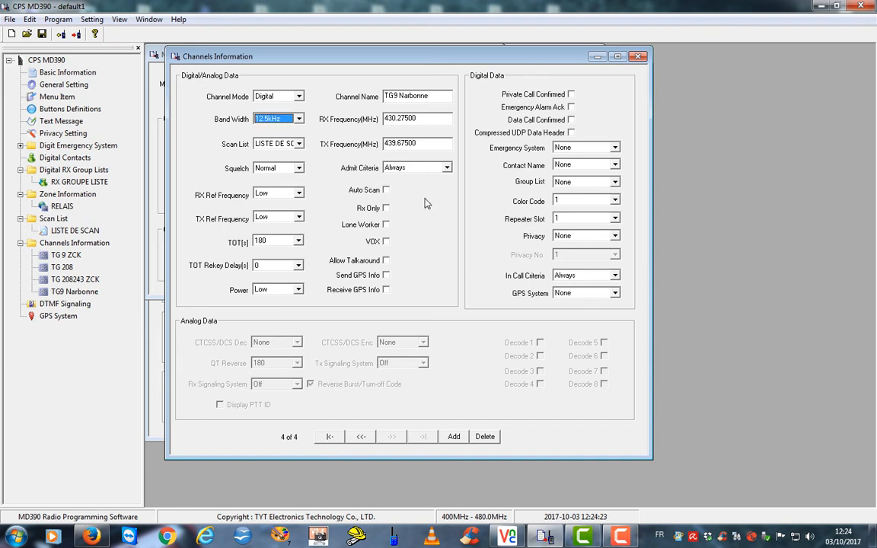
pyautogui.click(448, 169)
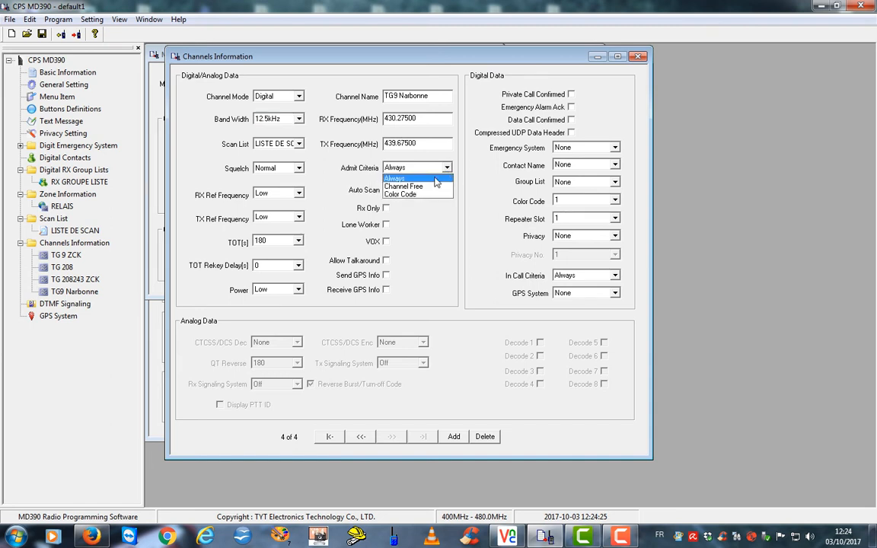
pyautogui.click(419, 195)
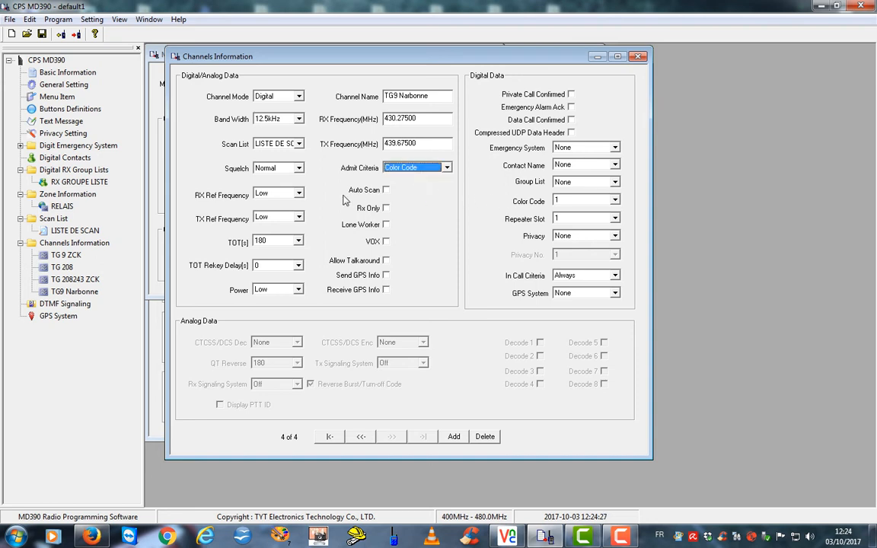
pyautogui.click(386, 275)
pyautogui.click(386, 290)
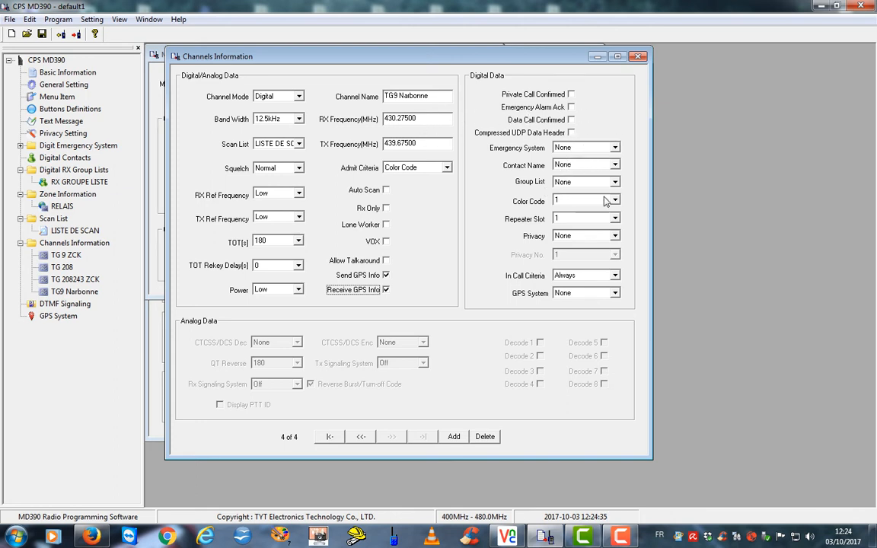
# Give the channel contact TG 9 Local, group list RX GROUPE LISTE and color code 7
pyautogui.click(615, 164)
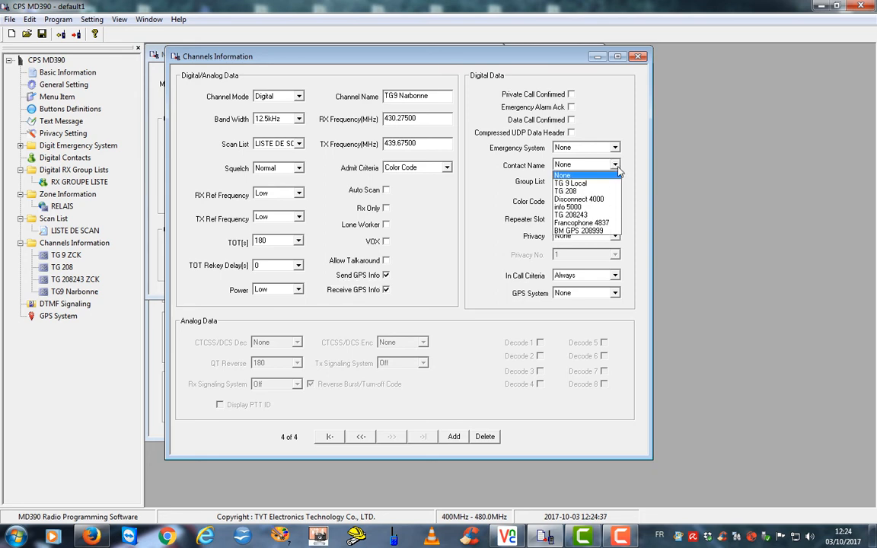
pyautogui.click(588, 186)
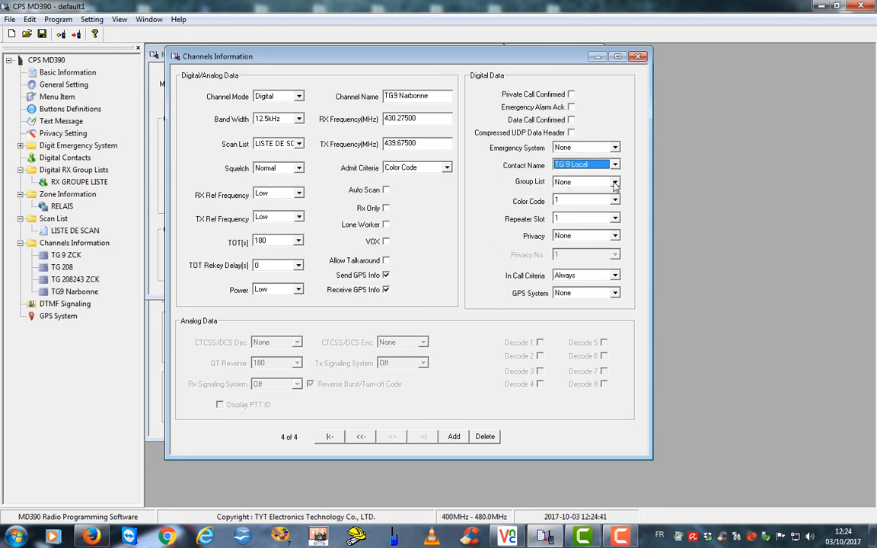
pyautogui.click(558, 182)
pyautogui.click(598, 201)
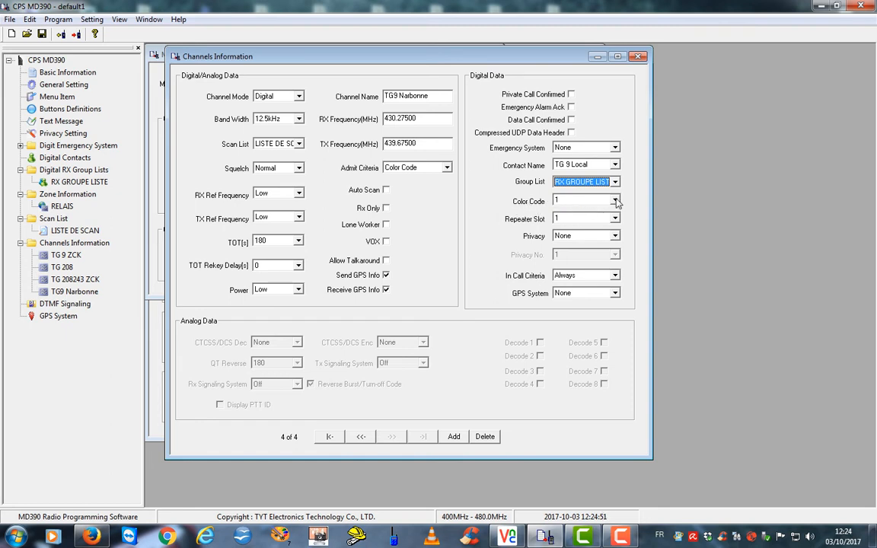
pyautogui.click(615, 200)
pyautogui.click(563, 261)
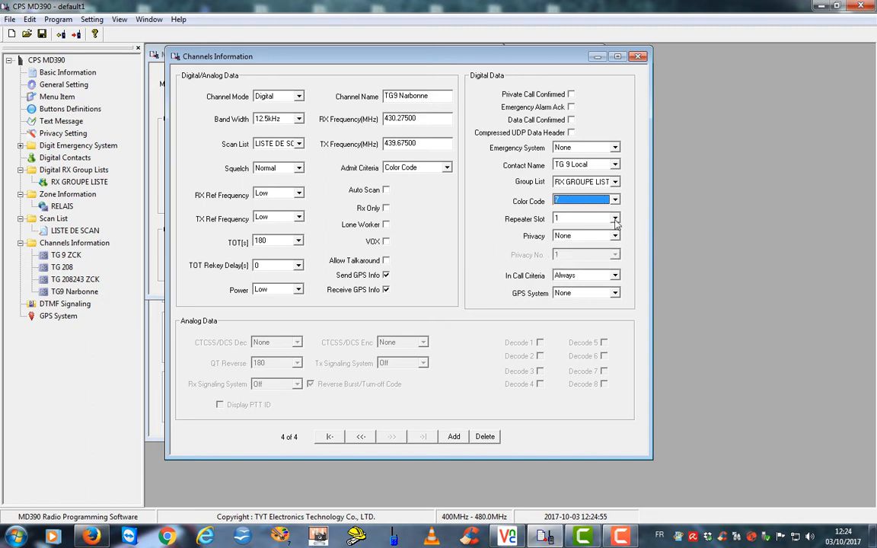
# Put the channel on repeater slot 2, in-call criteria Follow Admit Criteria, GPS System 1
pyautogui.click(615, 220)
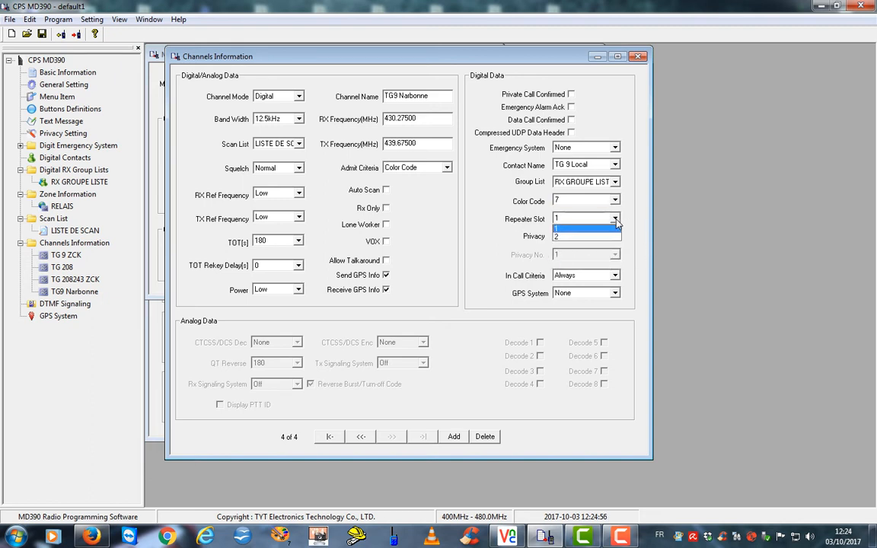
pyautogui.click(566, 238)
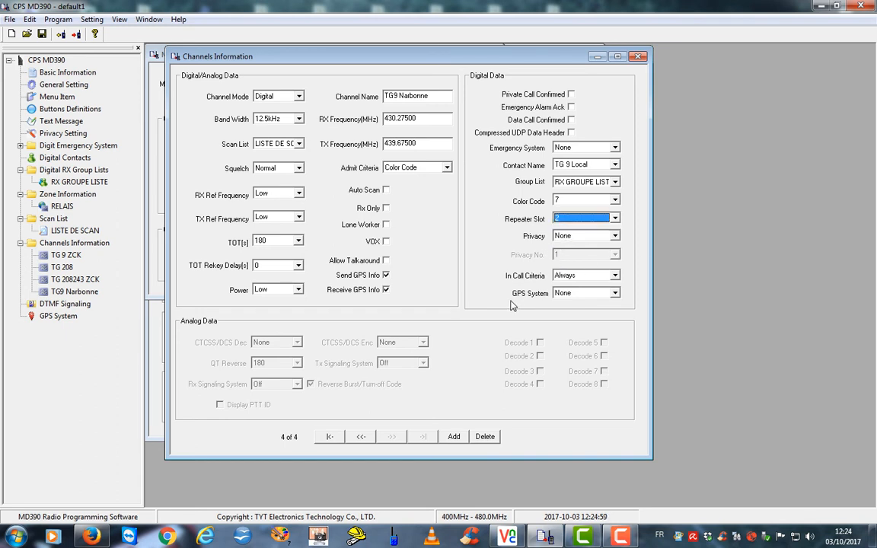
pyautogui.click(614, 278)
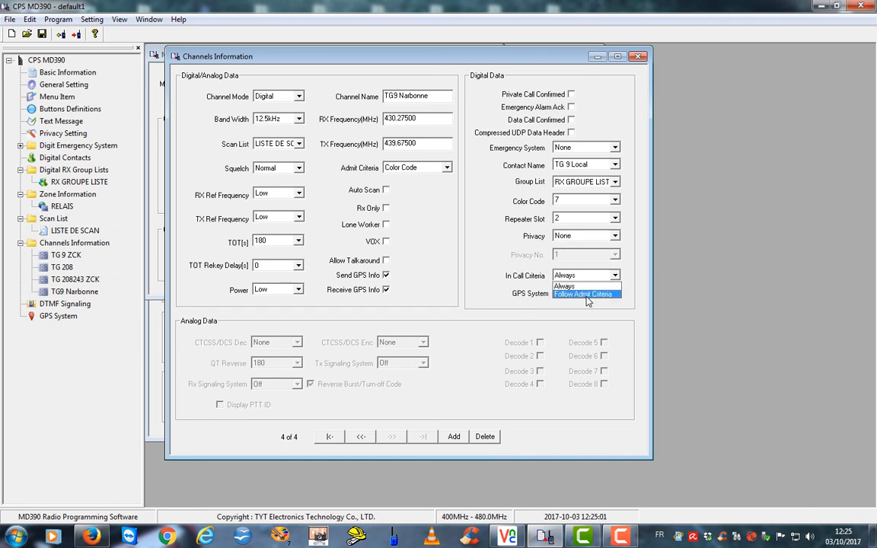
pyautogui.click(588, 299)
pyautogui.click(614, 294)
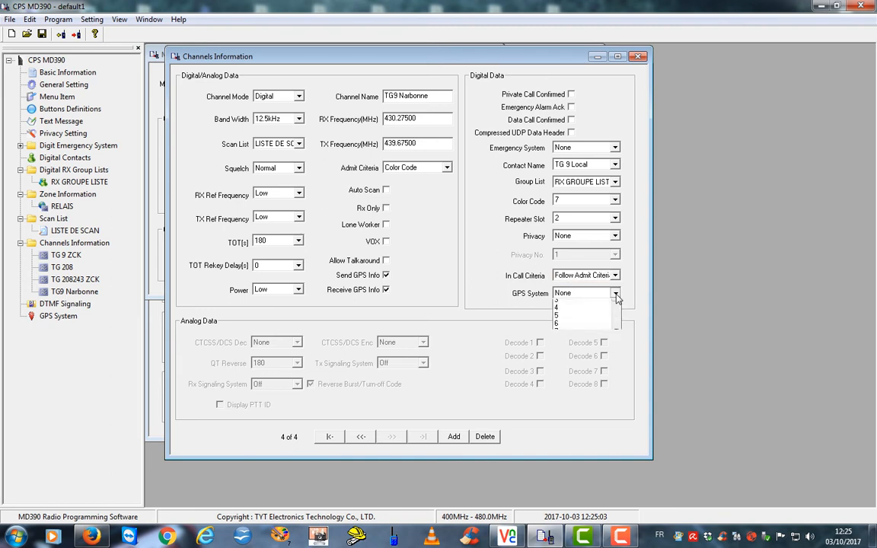
pyautogui.click(583, 313)
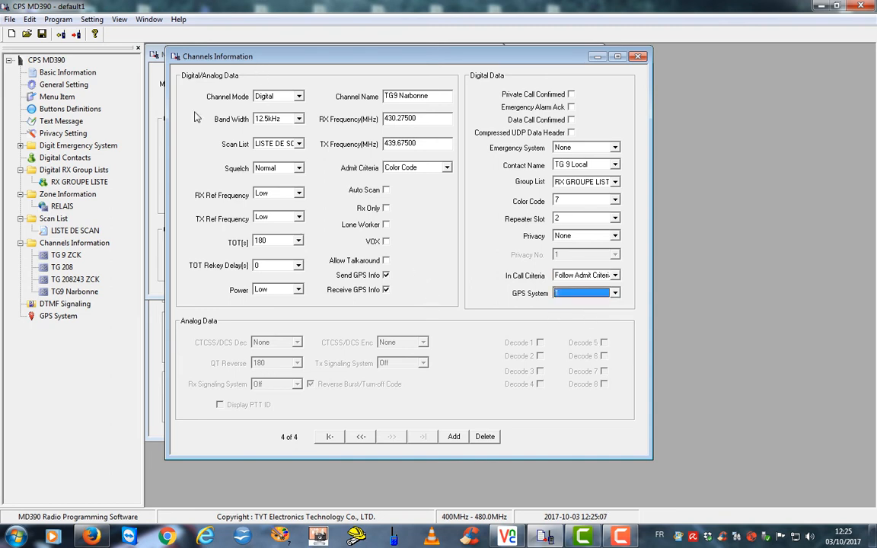
pyautogui.click(76, 292)
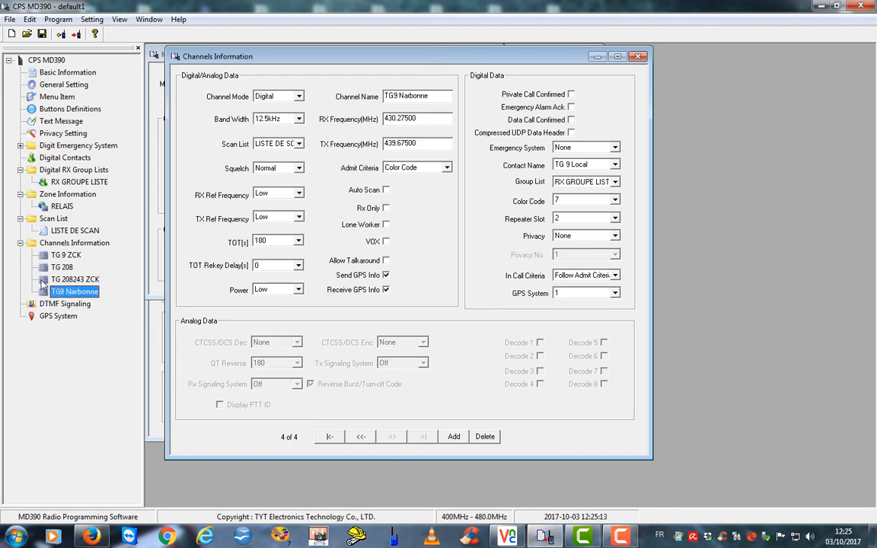
# Add a new channel, Channel1, to the channel list
pyautogui.click(48, 280)
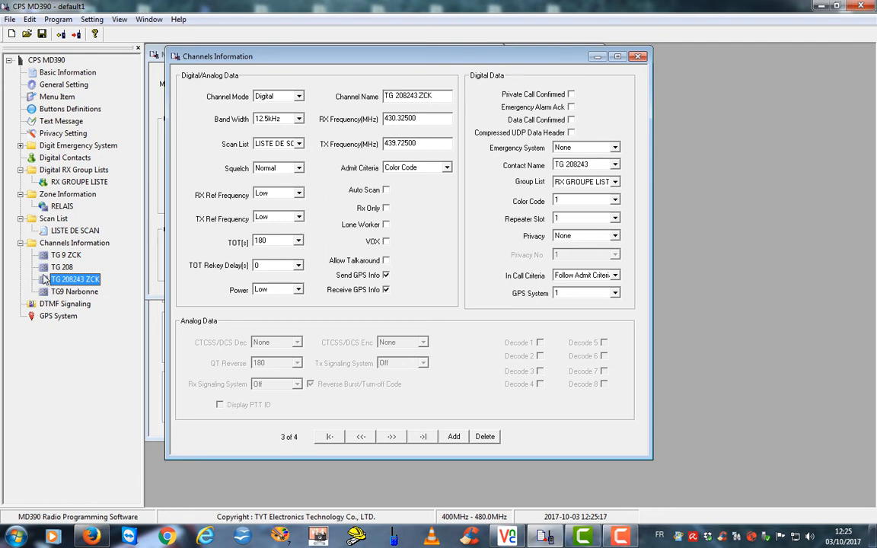
pyautogui.click(67, 291)
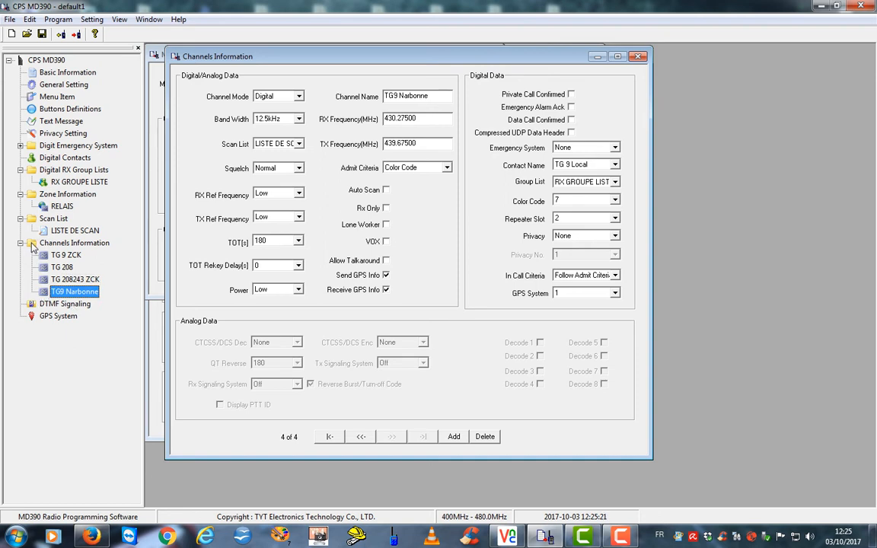
pyautogui.rightClick(34, 245)
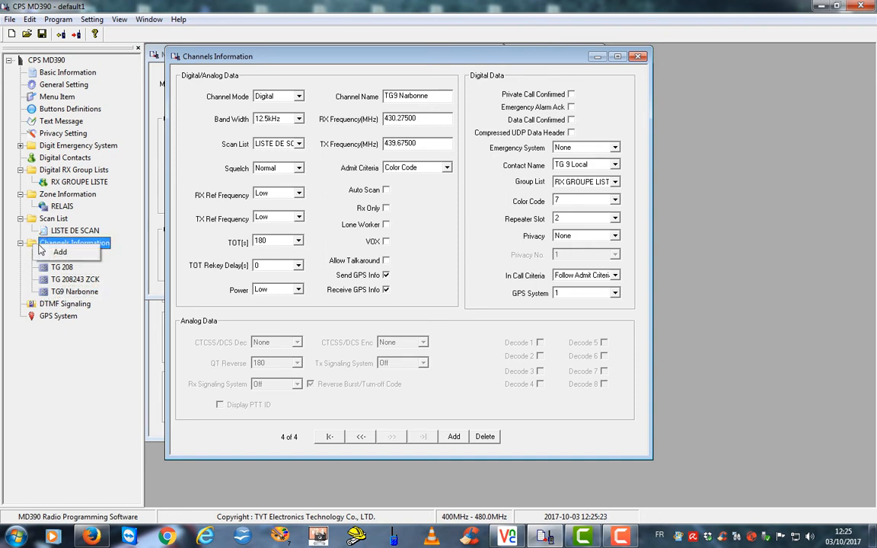
pyautogui.click(61, 254)
pyautogui.click(46, 303)
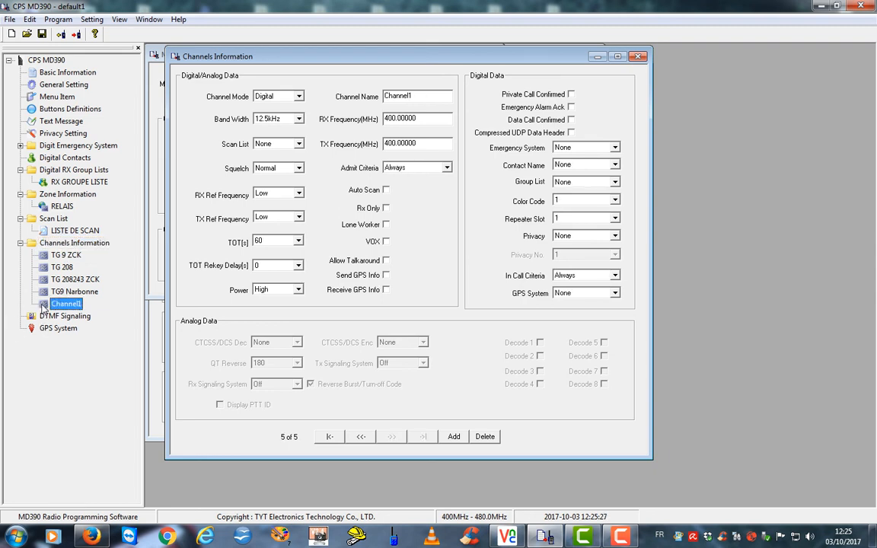
pyautogui.rightClick(45, 293)
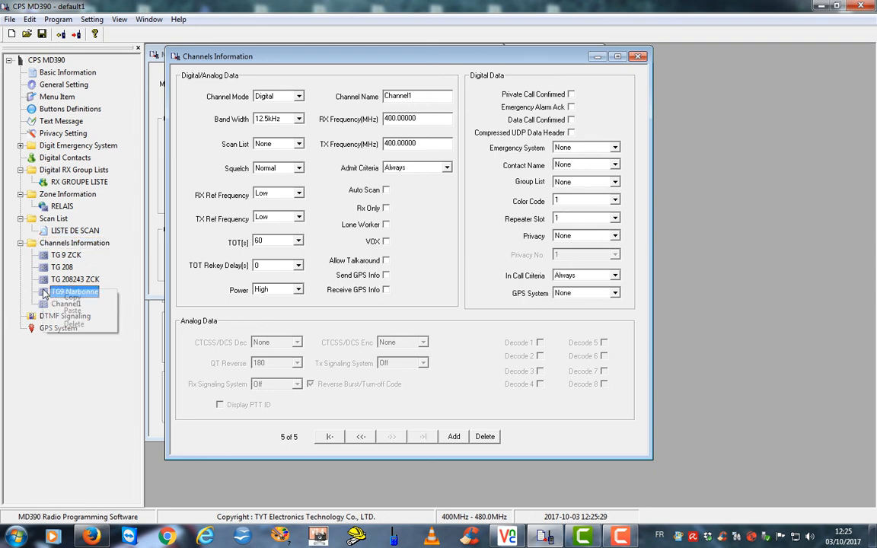
pyautogui.click(70, 299)
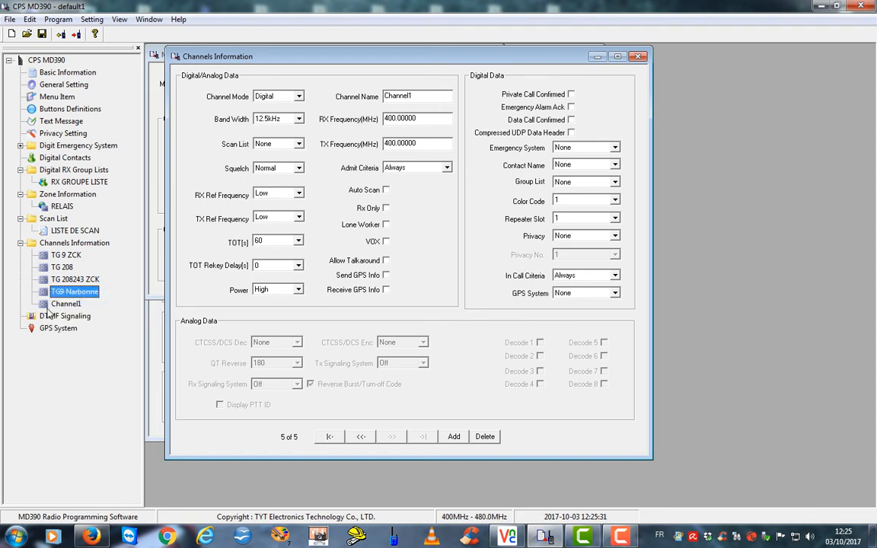
pyautogui.click(46, 304)
pyautogui.rightClick(45, 305)
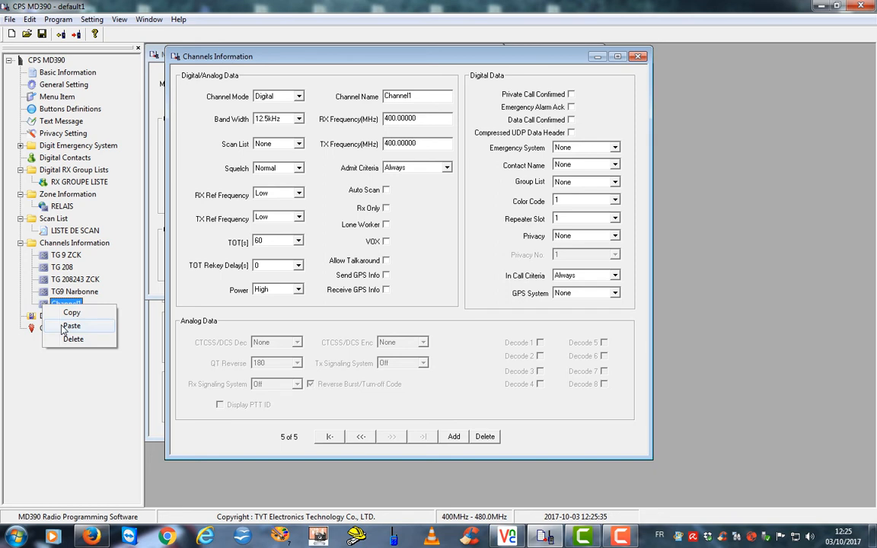
pyautogui.click(70, 326)
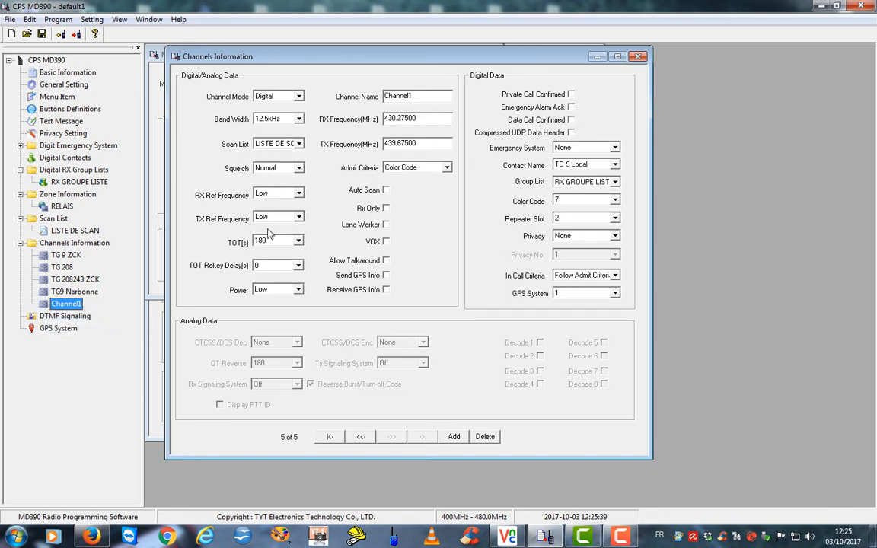
# Rename Channel1 '208243 Narbonne', enable GPS send/receive, contact TG 208243, repeater slot 1
pyautogui.doubleClick(417, 96)
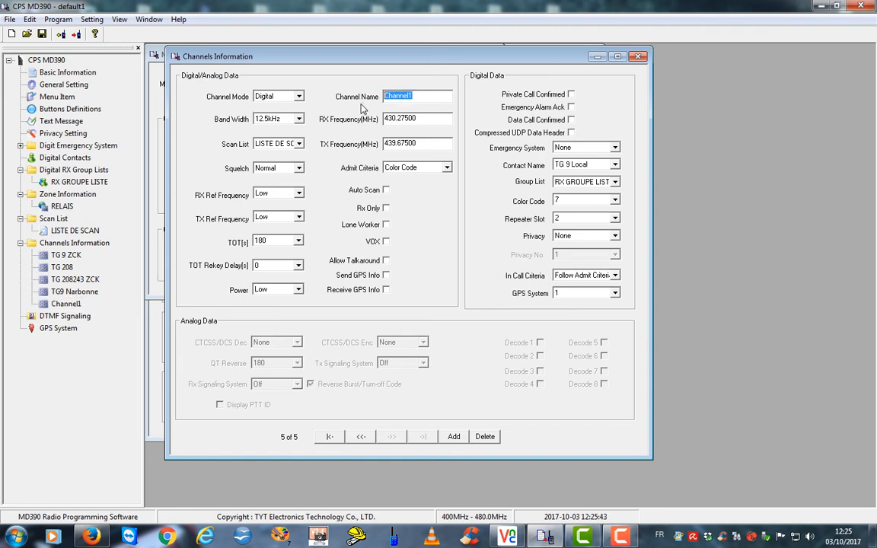
pyautogui.write('208243 Narbo')
pyautogui.click(386, 275)
pyautogui.click(386, 289)
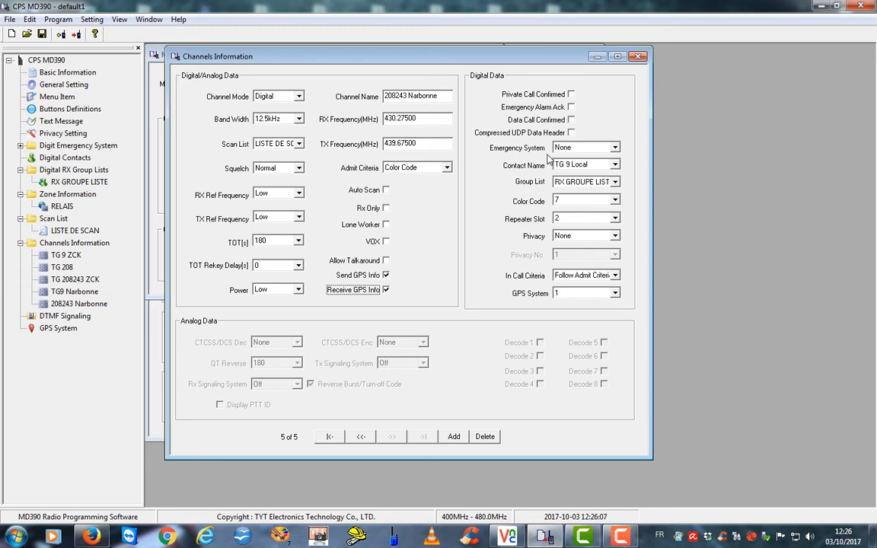
pyautogui.click(609, 166)
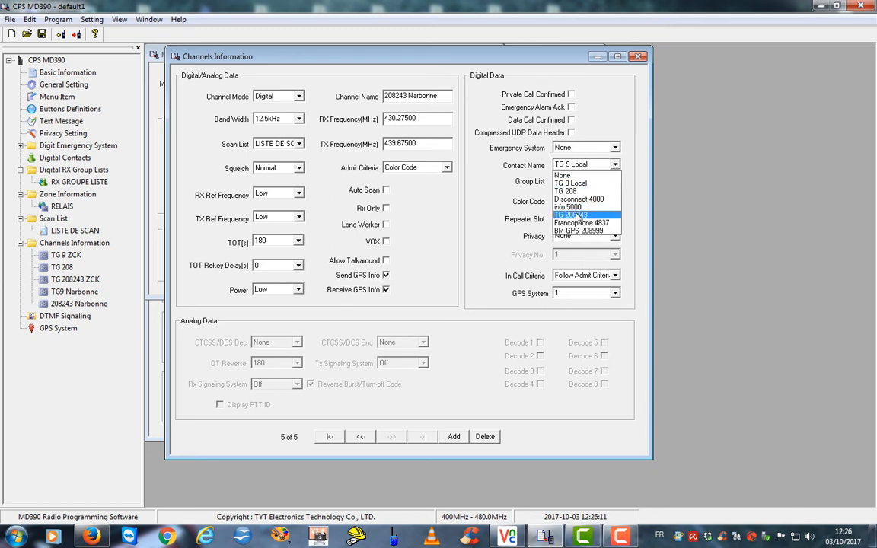
pyautogui.click(577, 215)
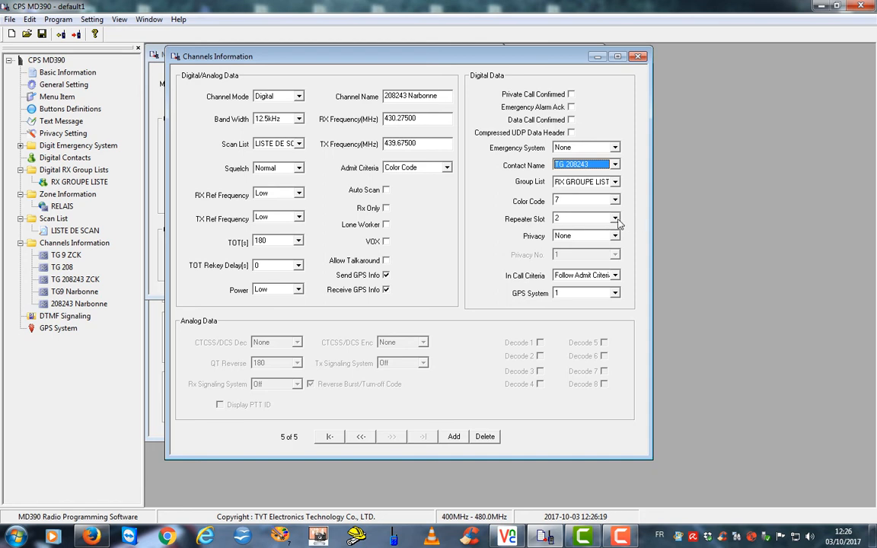
pyautogui.click(616, 220)
pyautogui.click(597, 229)
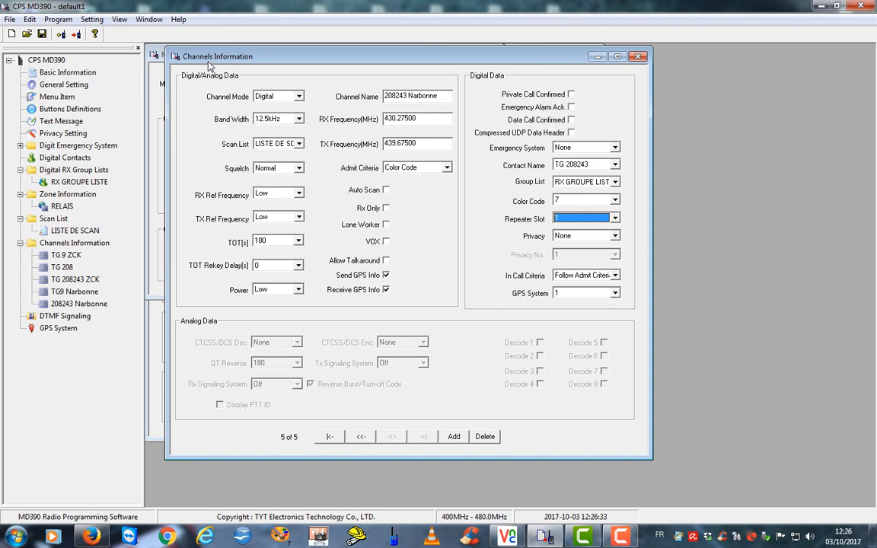
# Close the Menu Item settings window
pyautogui.moveTo(209, 64); pyautogui.dragTo(274, 67)
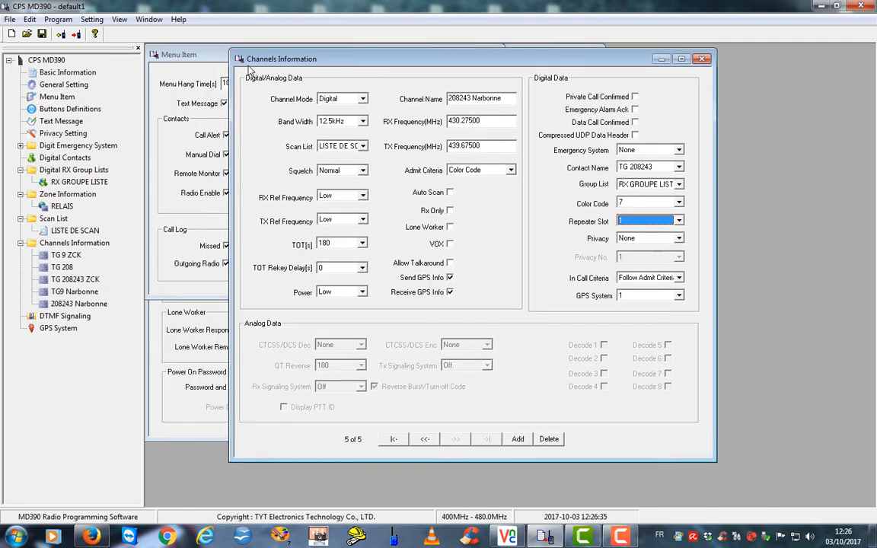
pyautogui.moveTo(197, 61); pyautogui.dragTo(474, 183)
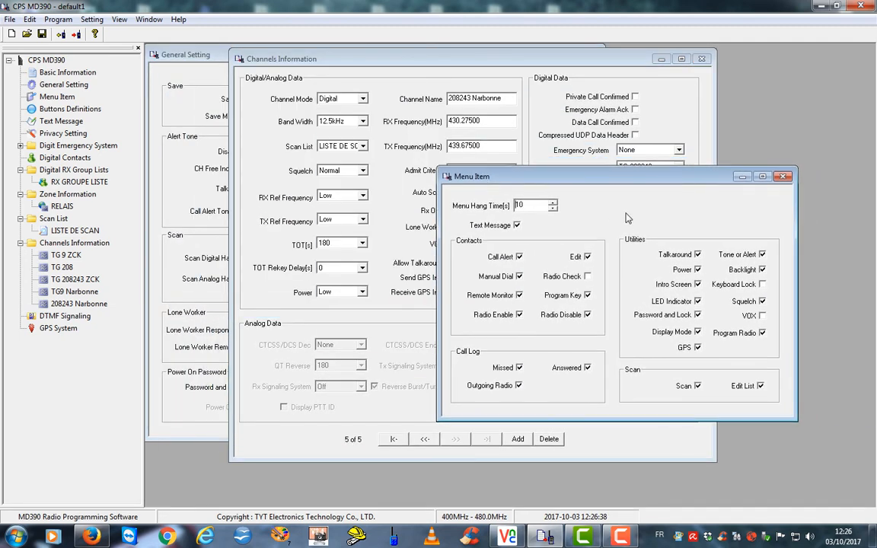
pyautogui.click(783, 179)
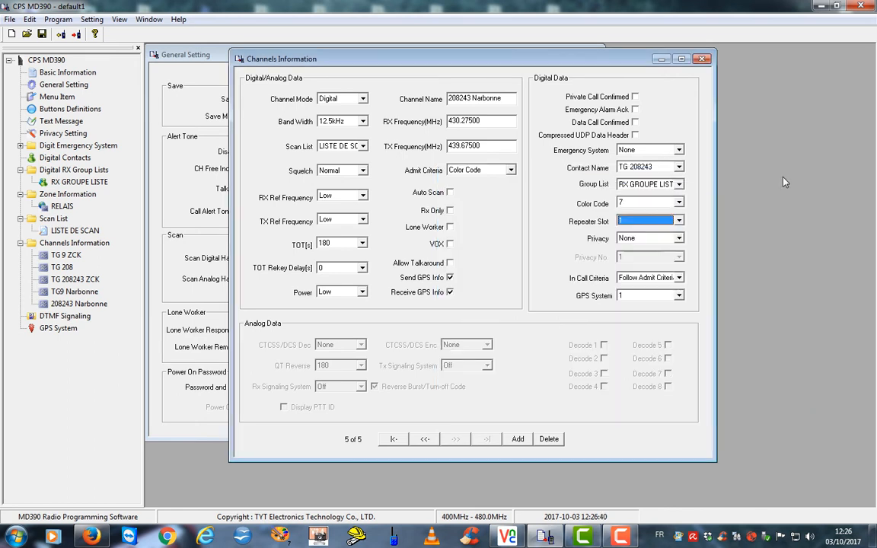
# Rename the RELAIS zone to RELAIS 42 and add TG 208 and TG 208243 ZCK
pyautogui.click(32, 195)
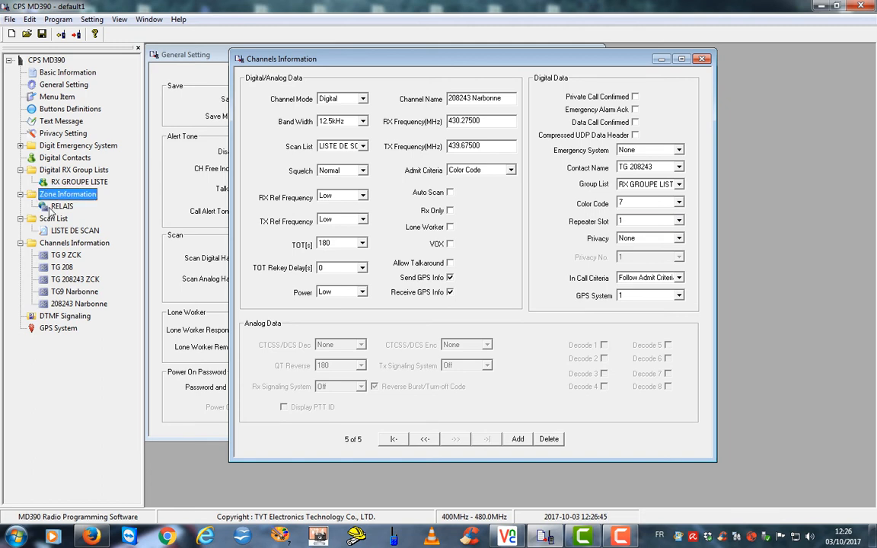
pyautogui.doubleClick(50, 207)
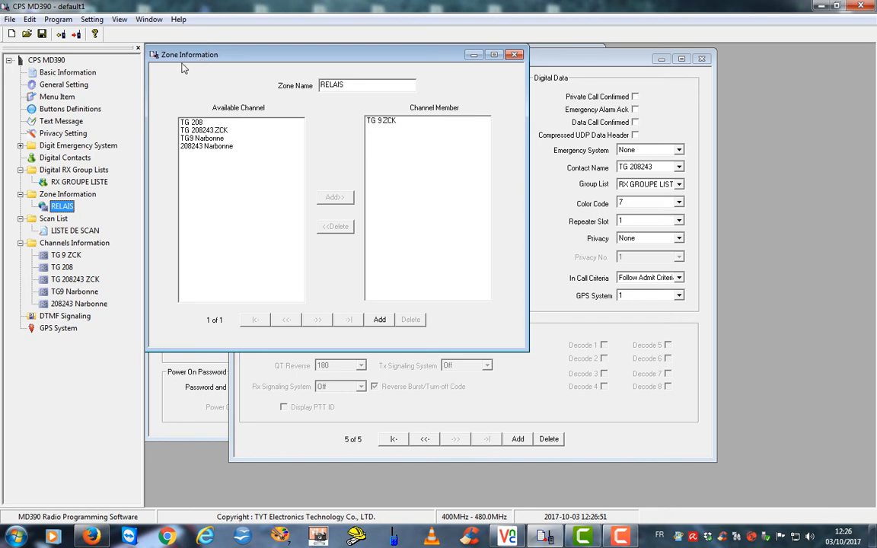
pyautogui.click(350, 84)
pyautogui.click(186, 122)
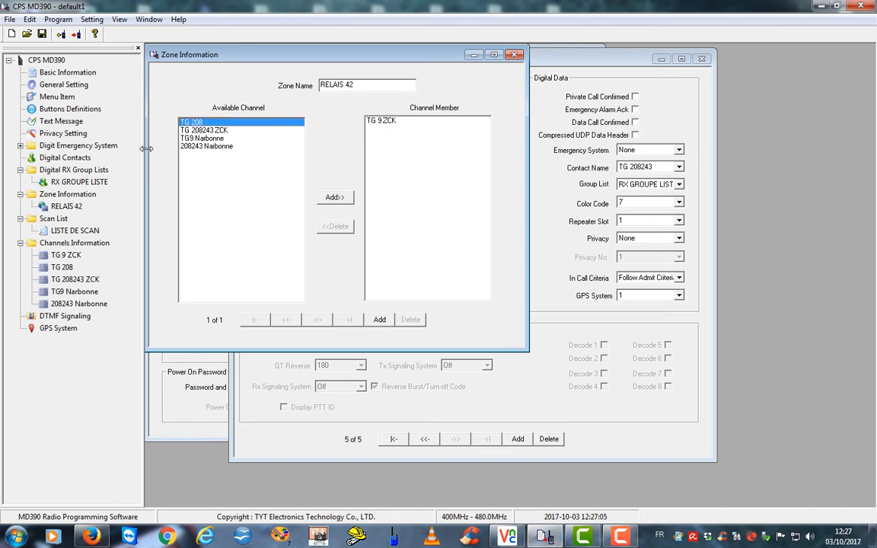
pyautogui.click(332, 198)
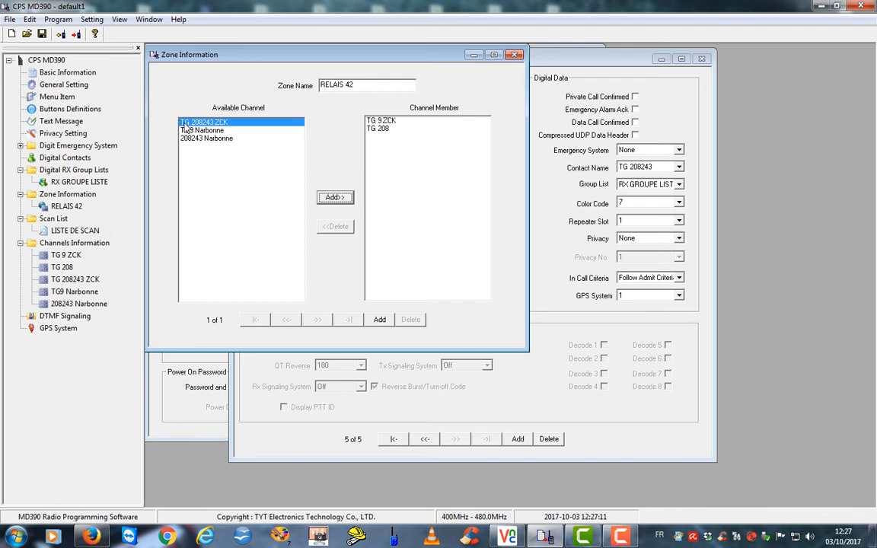
pyautogui.click(328, 197)
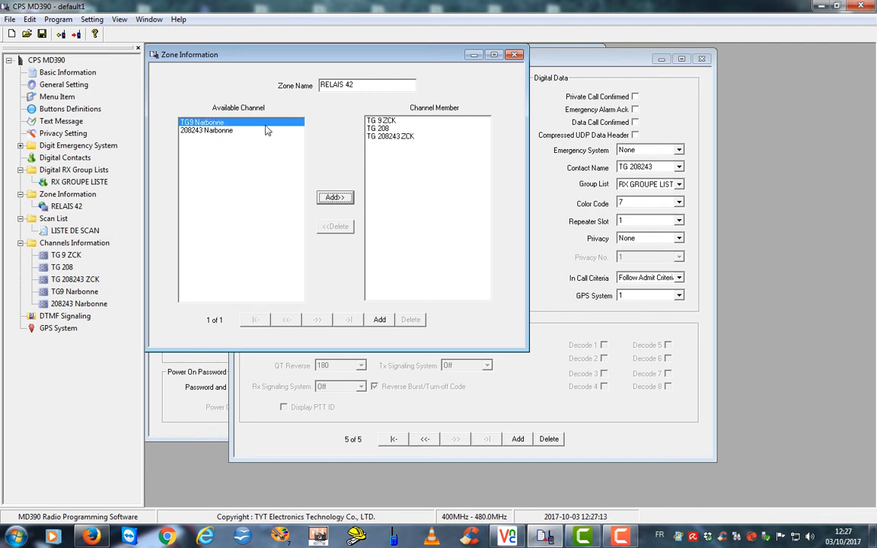
pyautogui.click(30, 196)
# Create a new zone and name it RELAIS 11
pyautogui.rightClick(38, 194)
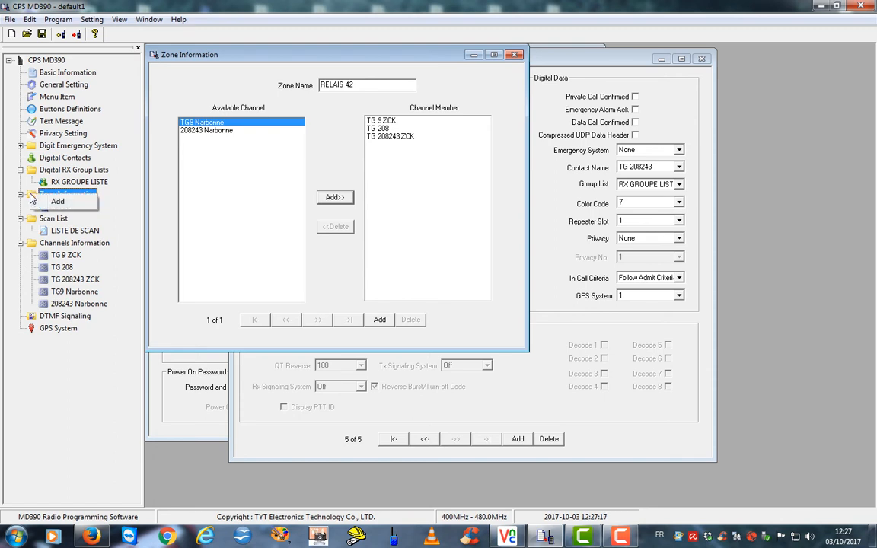
pyautogui.click(54, 202)
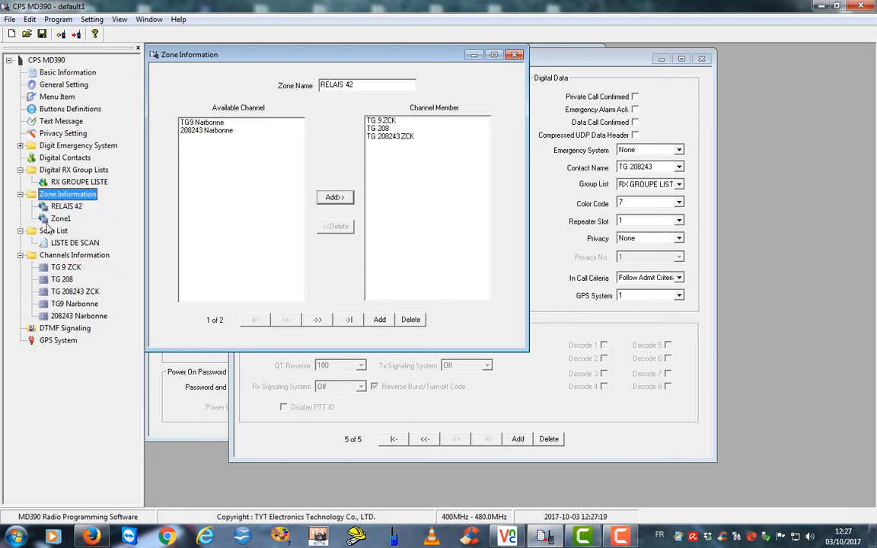
pyautogui.click(43, 220)
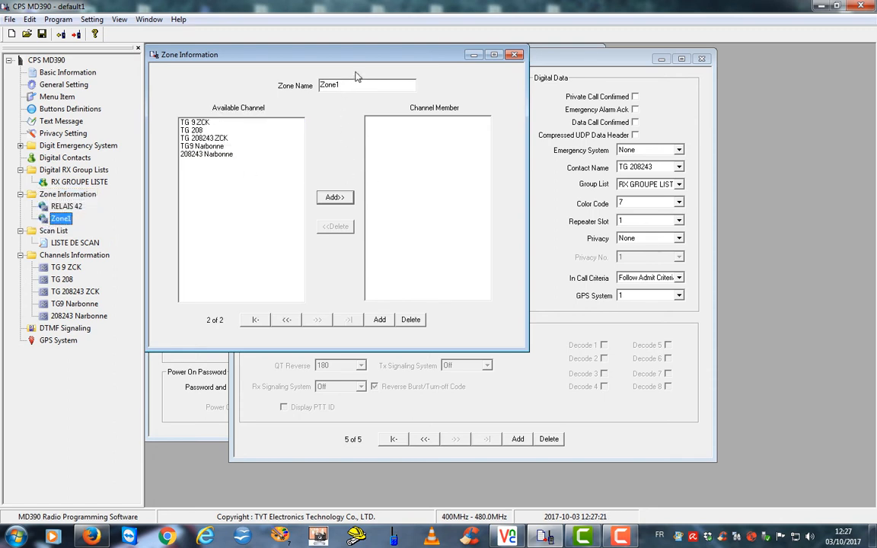
pyautogui.doubleClick(329, 84)
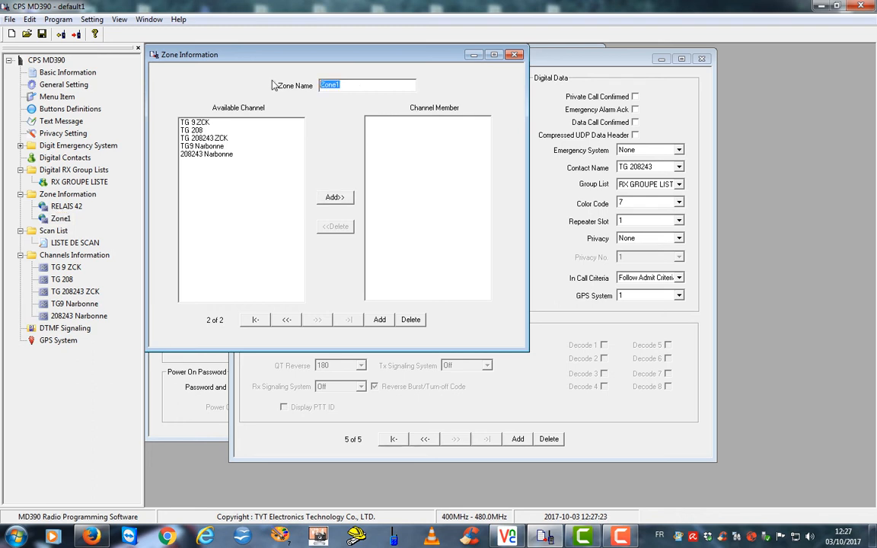
pyautogui.write('RELAIS 11')
# Add TG9 Narbonne and 208243 Narbonne to RELAIS 11, then reopen RX GROUPE LISTE
pyautogui.click(182, 147)
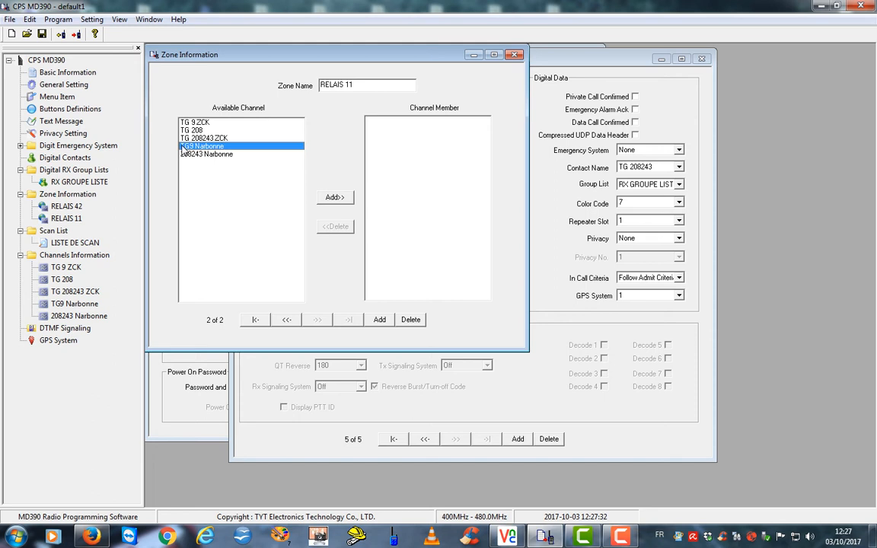
pyautogui.click(333, 198)
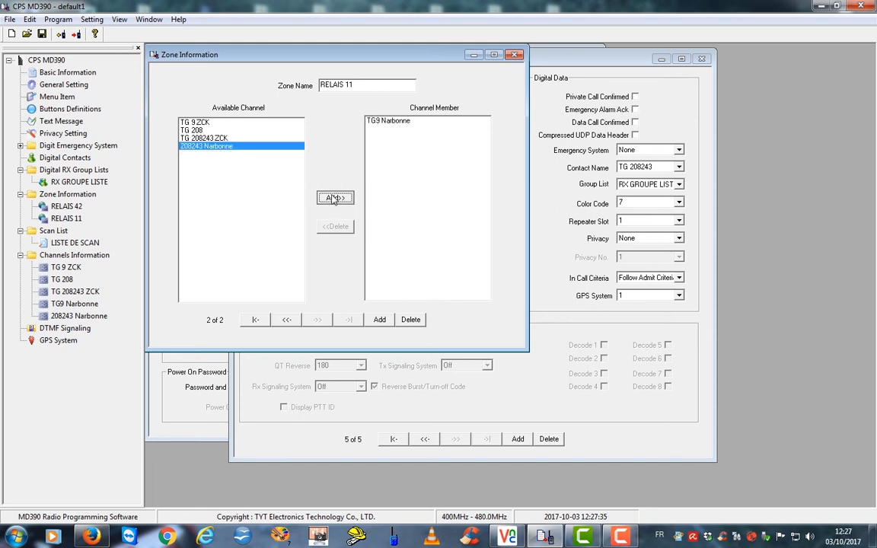
pyautogui.click(333, 199)
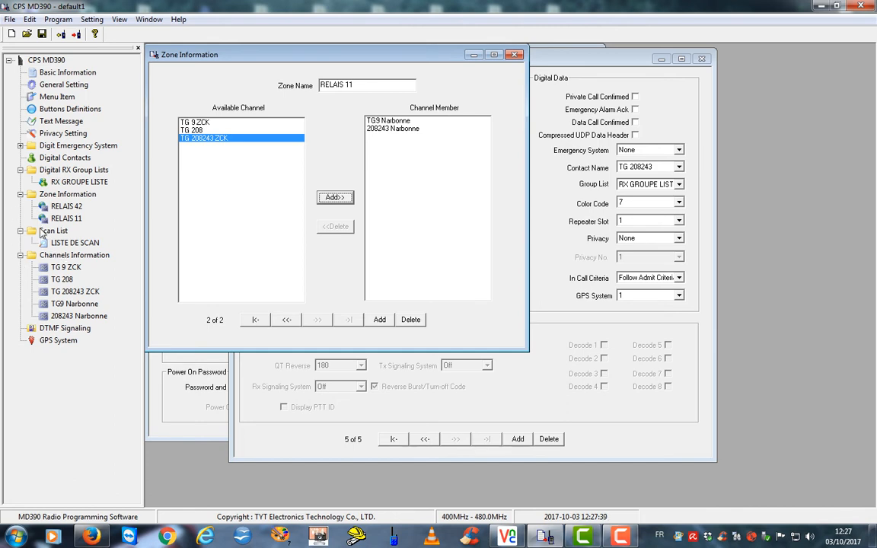
pyautogui.click(42, 169)
pyautogui.doubleClick(44, 183)
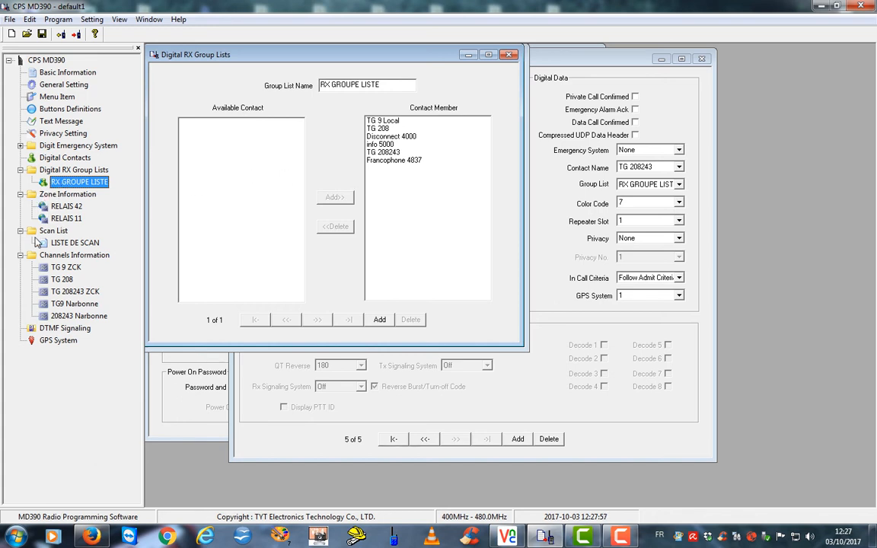
# Add TG 208, TG 208243 ZCK, TG9 Narbonne and 208243 Narbonne to LISTE DE SCAN
pyautogui.click(31, 235)
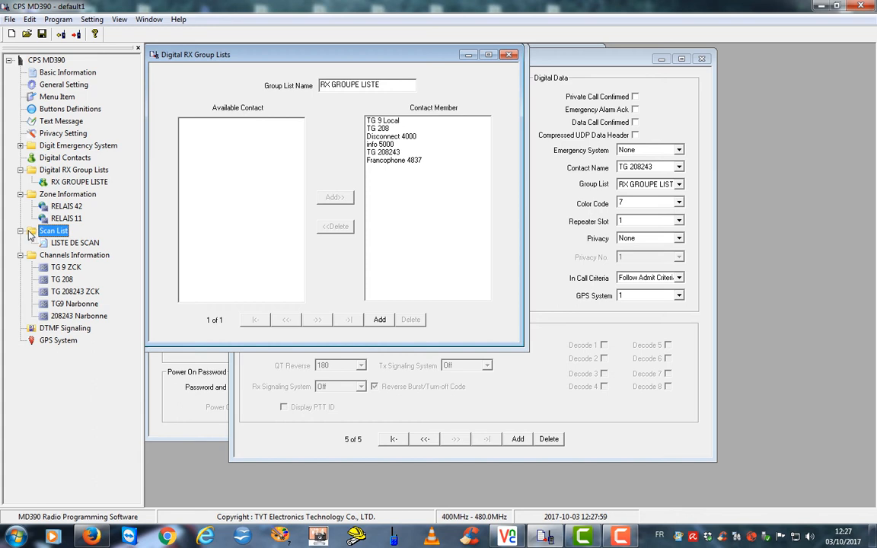
pyautogui.doubleClick(51, 242)
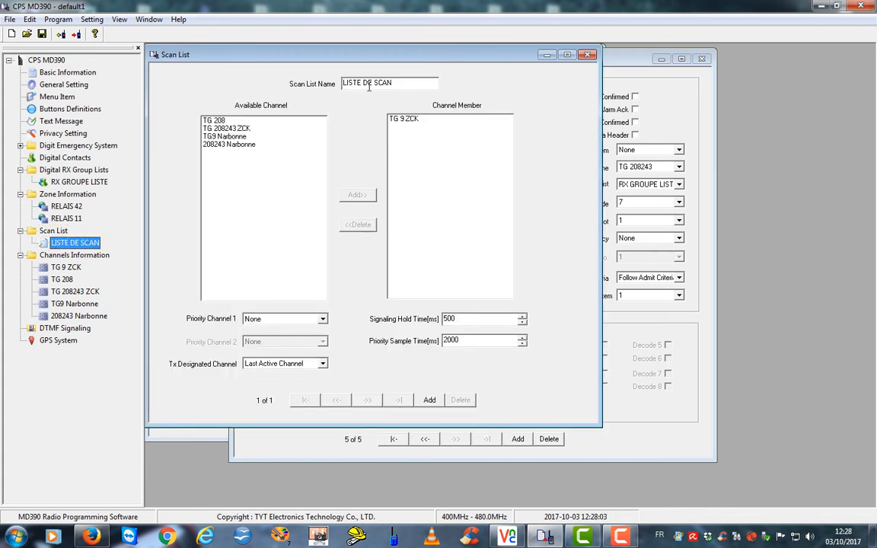
pyautogui.click(207, 121)
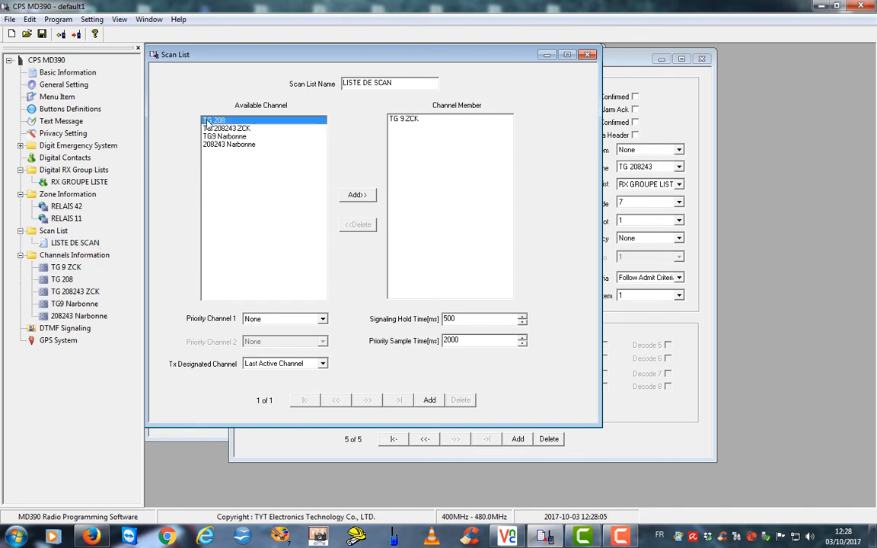
pyautogui.click(354, 196)
pyautogui.click(354, 196)
pyautogui.click(355, 195)
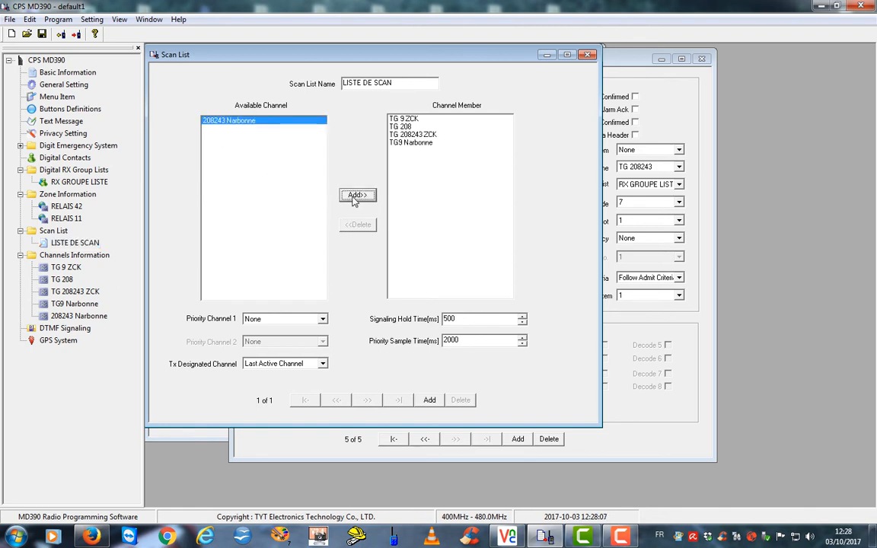
pyautogui.click(355, 196)
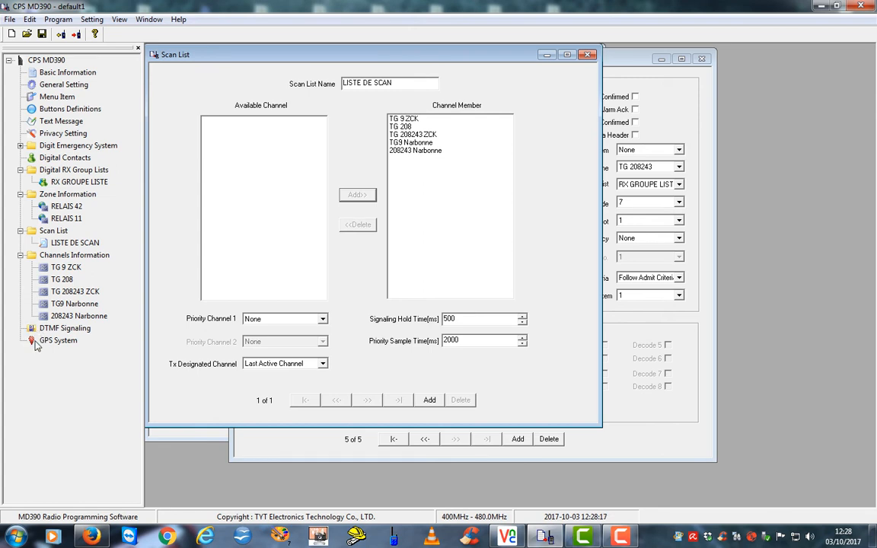
pyautogui.doubleClick(36, 344)
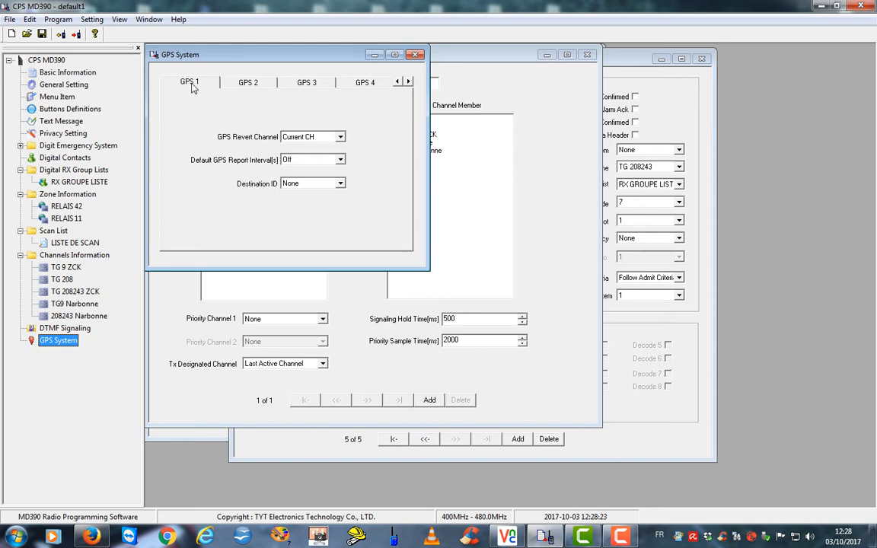
# Set GPS 1's report interval to 180 seconds and destination to BM GPS 208999
pyautogui.click(614, 72)
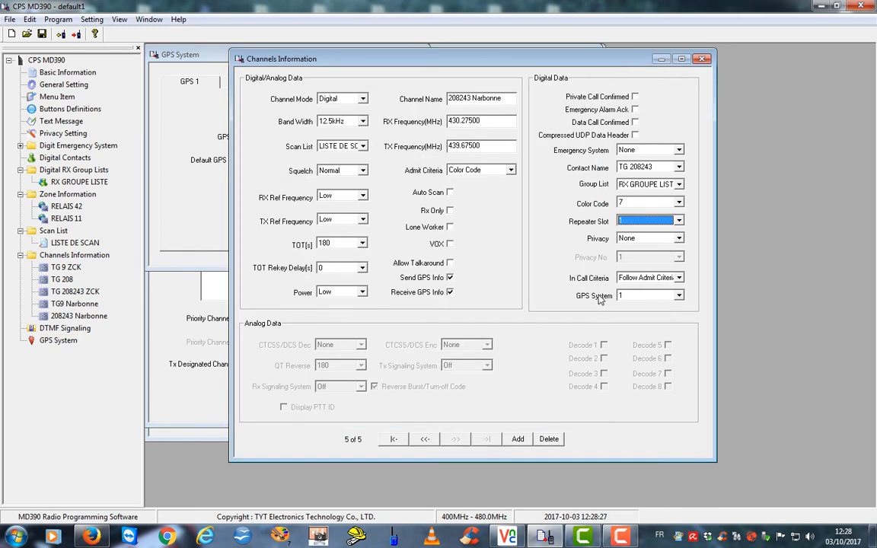
pyautogui.click(164, 53)
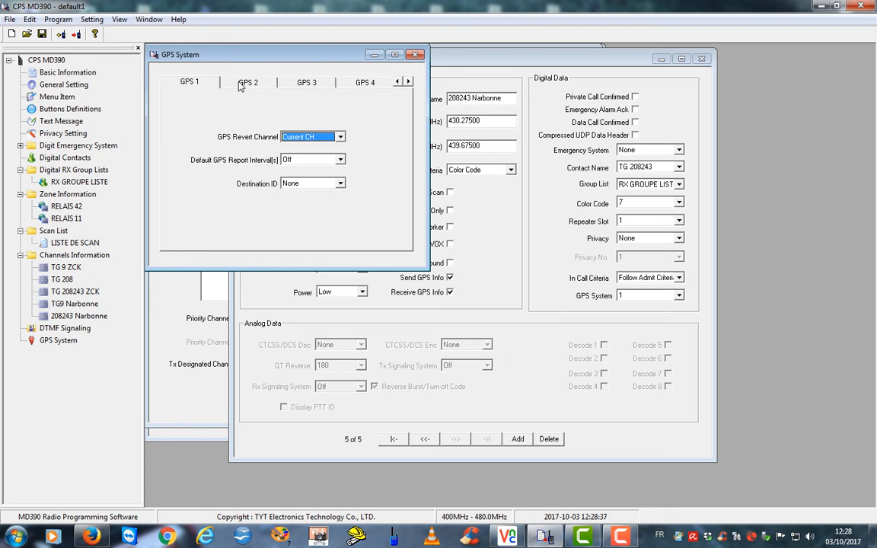
pyautogui.click(236, 83)
pyautogui.click(189, 86)
pyautogui.click(340, 160)
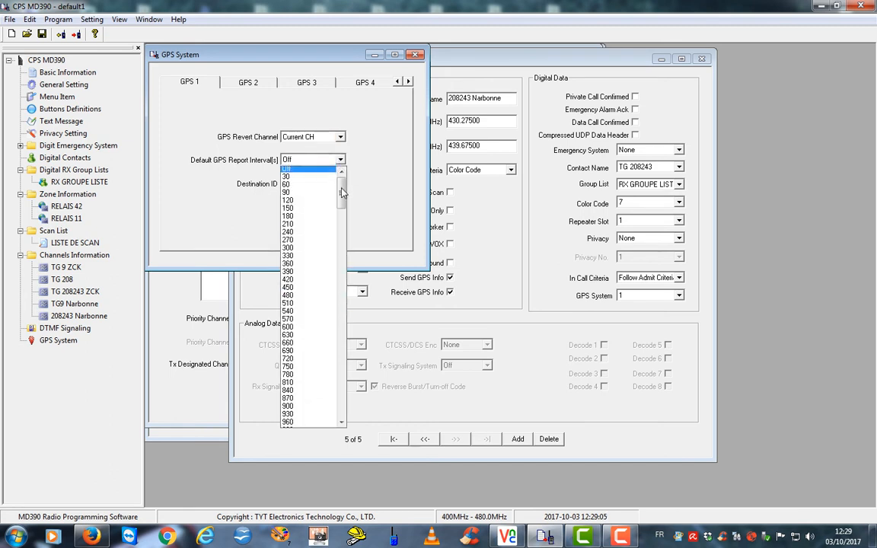
pyautogui.scroll(-1, 342, 193)
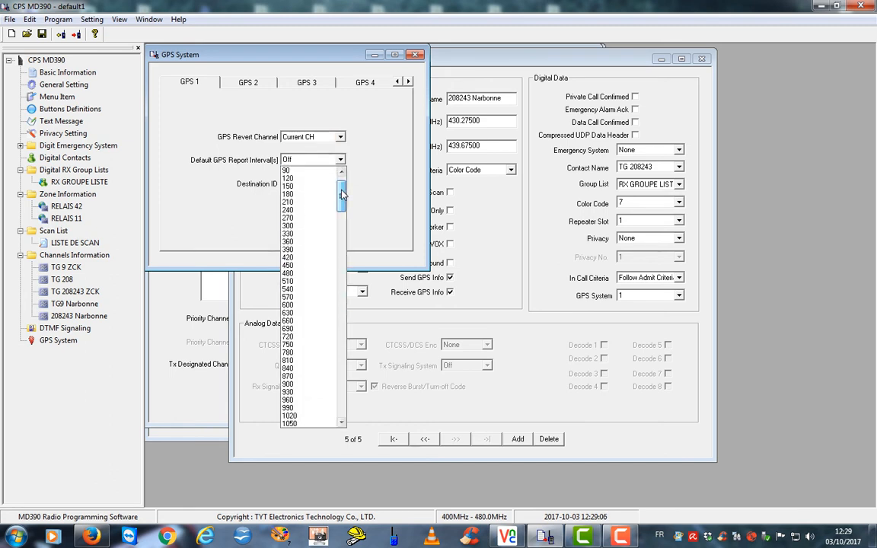
pyautogui.click(301, 197)
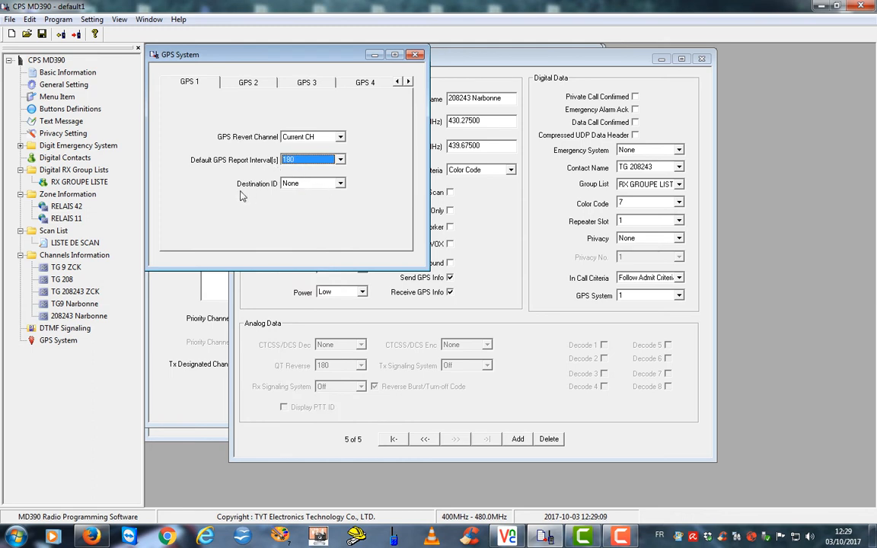
pyautogui.click(340, 184)
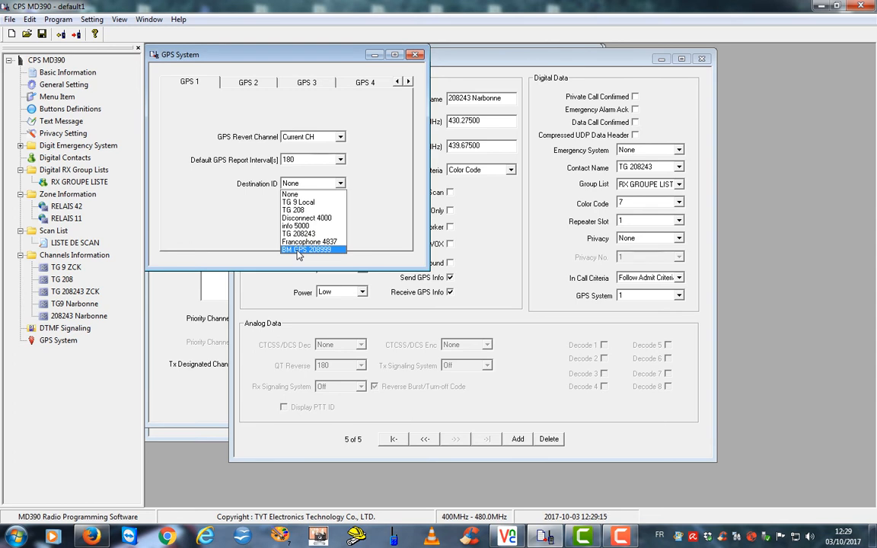
pyautogui.click(298, 250)
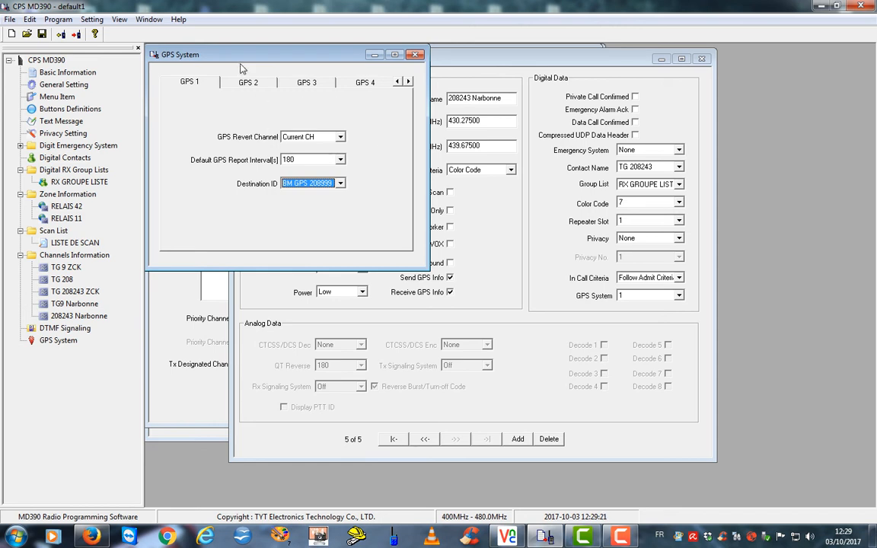
pyautogui.moveTo(239, 55); pyautogui.dragTo(428, 56)
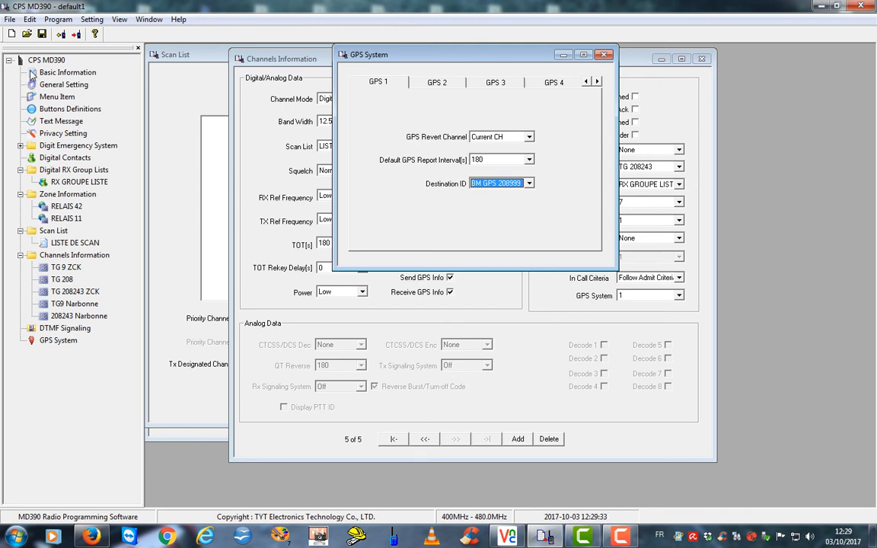
pyautogui.doubleClick(34, 111)
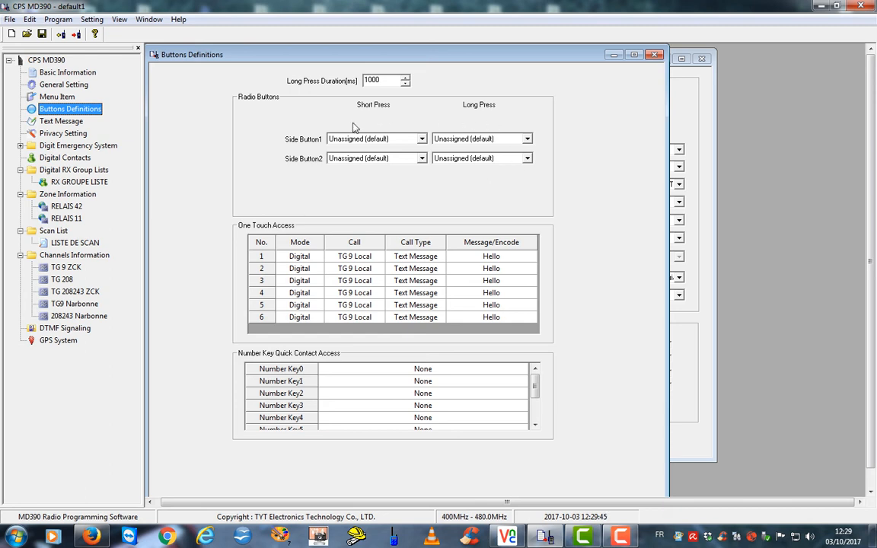
# Assign Zone Toggle to Side Button1's short press
pyautogui.click(422, 140)
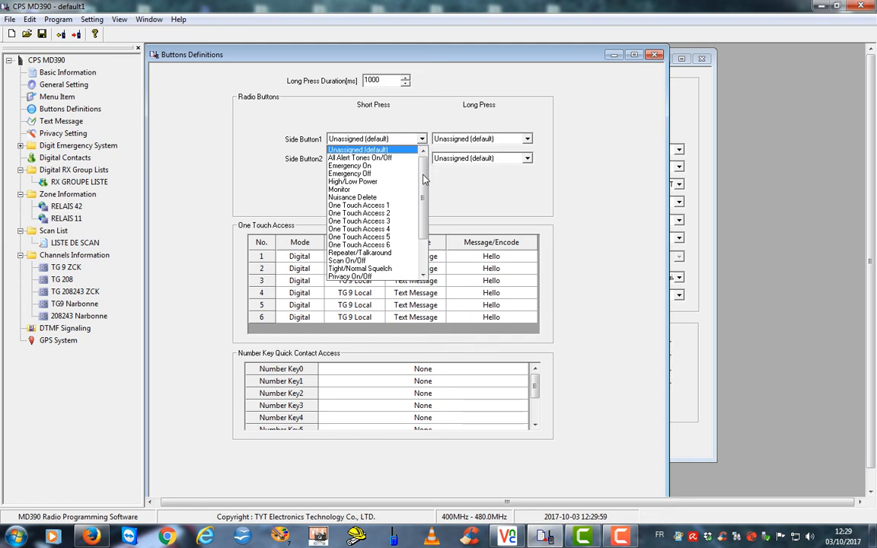
pyautogui.moveTo(424, 179); pyautogui.dragTo(425, 209)
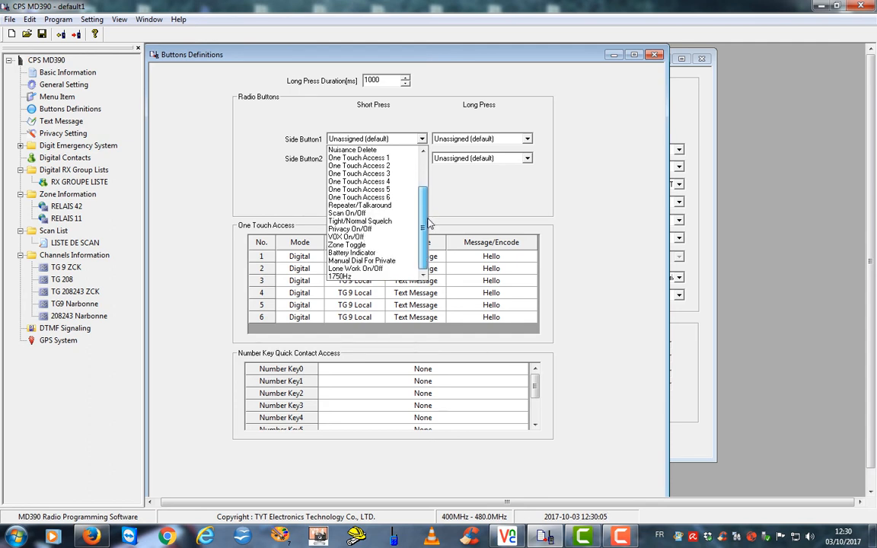
pyautogui.moveTo(430, 218); pyautogui.dragTo(418, 180)
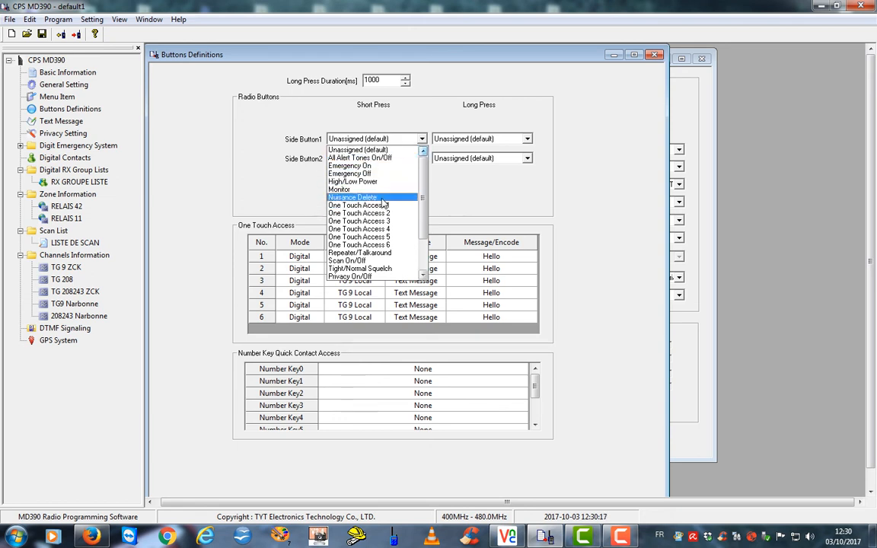
pyautogui.scroll(-1, 384, 202)
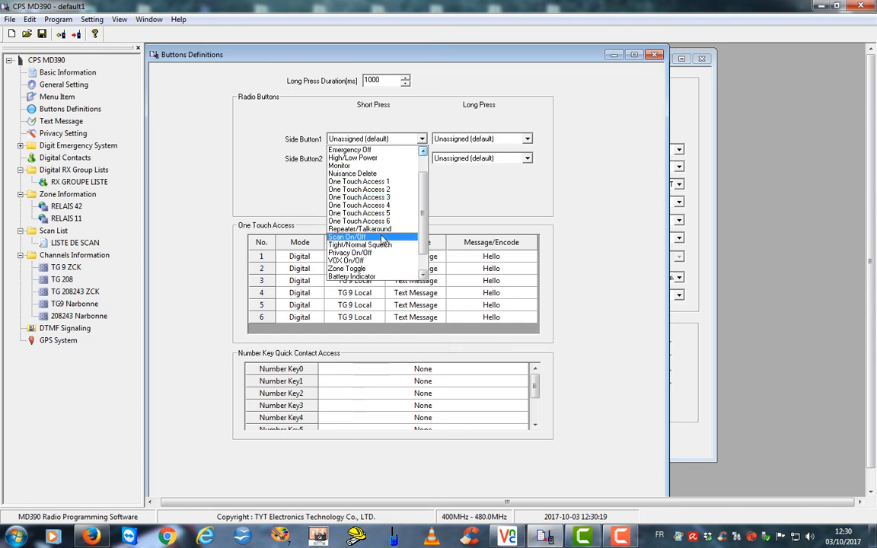
pyautogui.scroll(-1, 350, 245)
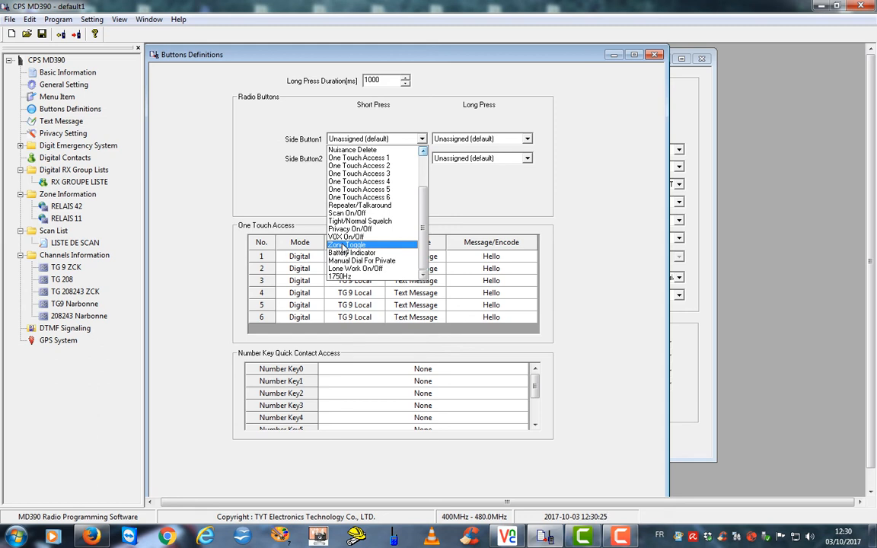
pyautogui.click(343, 246)
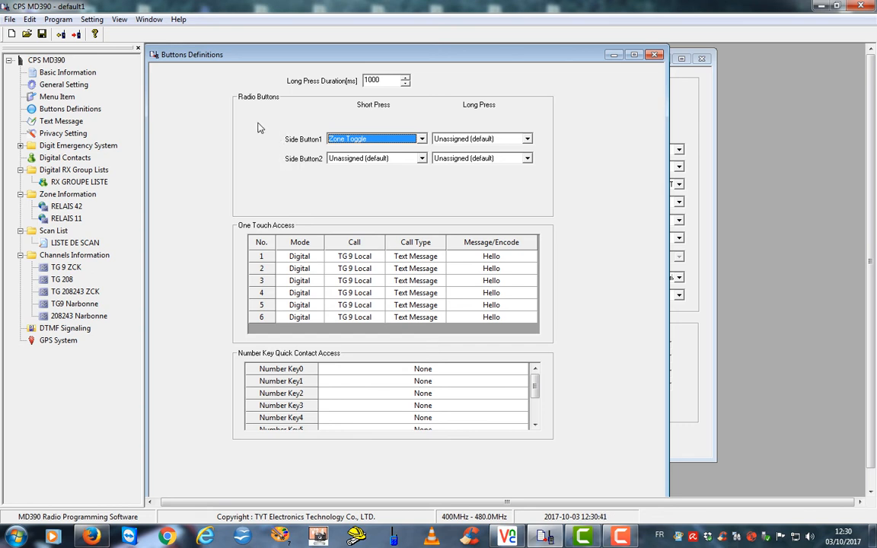
pyautogui.click(54, 194)
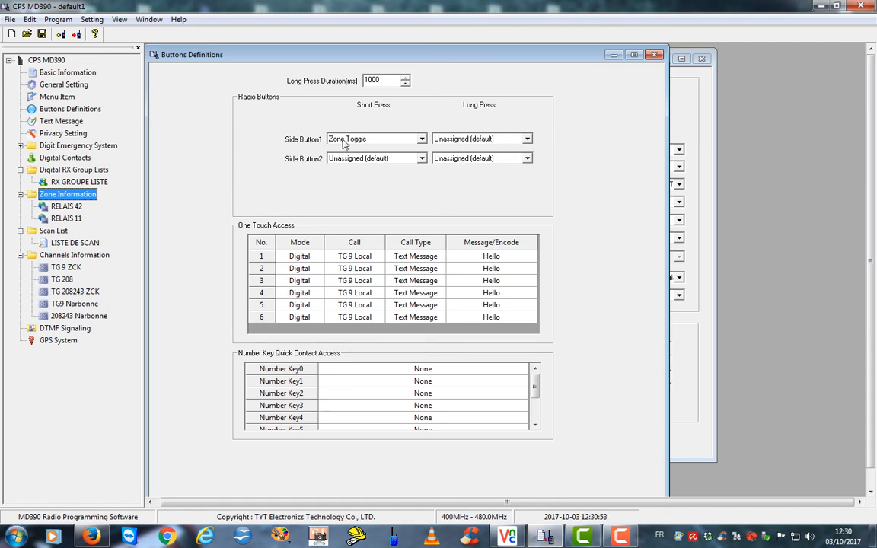
# Set Side Button2 short press to High/Low Power and Side Button1 long press to Scan On/Off
pyautogui.click(421, 159)
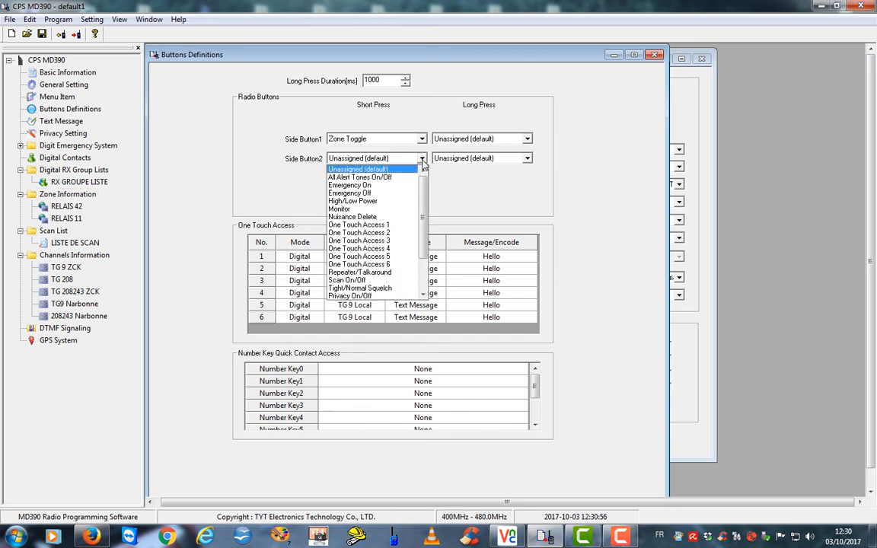
pyautogui.click(372, 201)
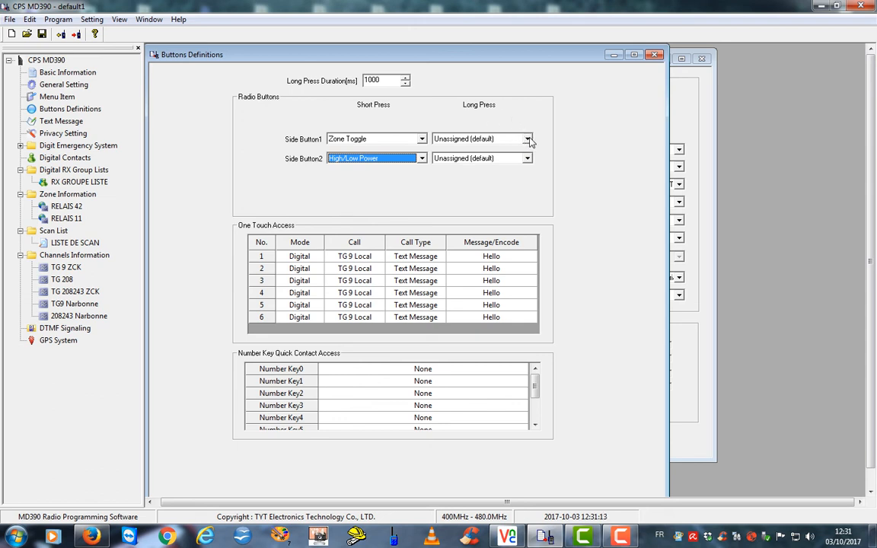
pyautogui.click(527, 140)
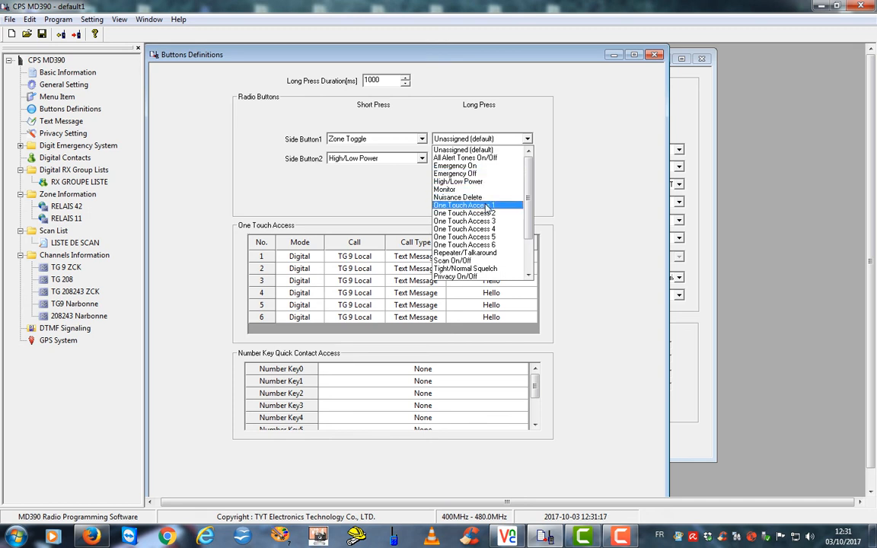
pyautogui.click(473, 261)
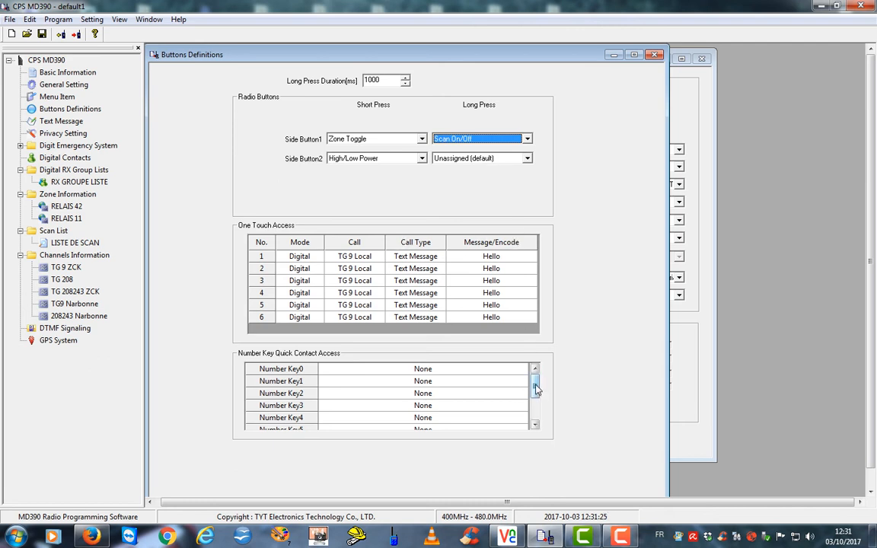
# Assign contact Francophone 4837 to Number Key0
pyautogui.moveTo(536, 389)
pyautogui.mouseDown()
pyautogui.moveTo(538, 413)
pyautogui.moveTo(535, 372)
pyautogui.mouseUp()
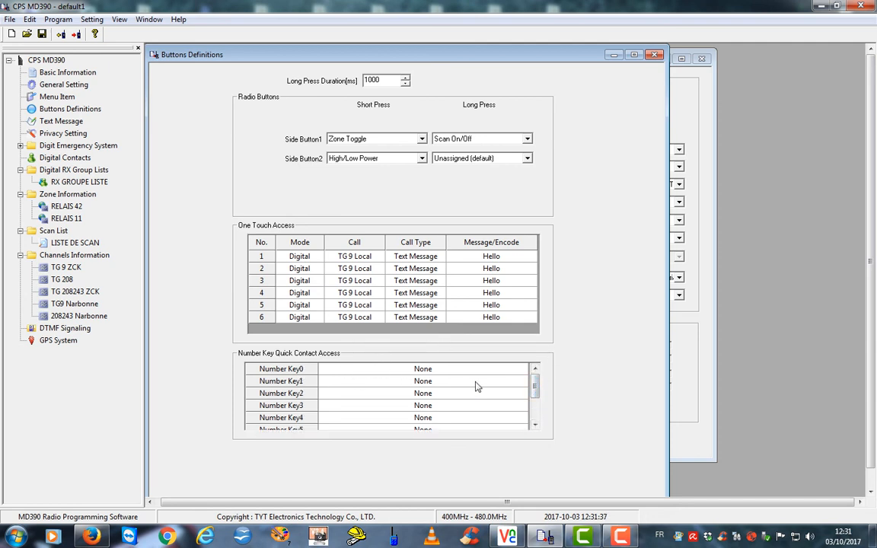
pyautogui.click(515, 373)
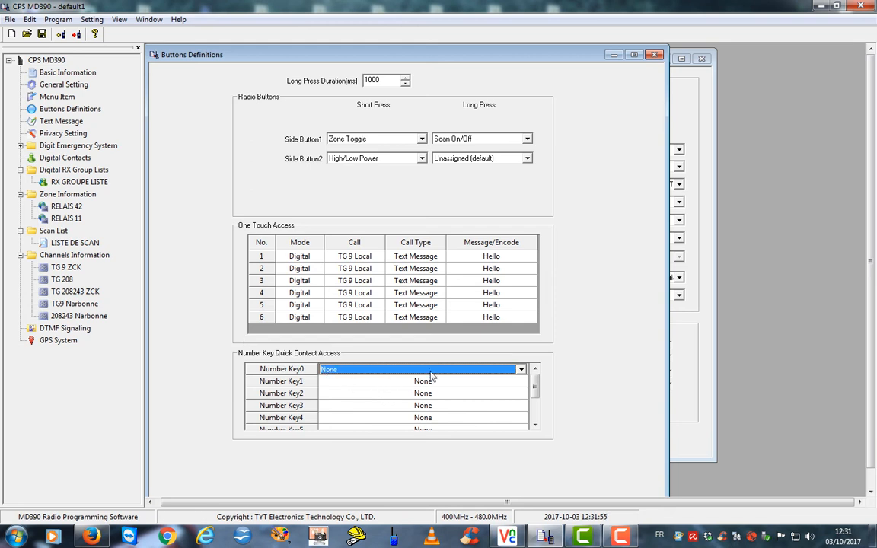
pyautogui.click(520, 370)
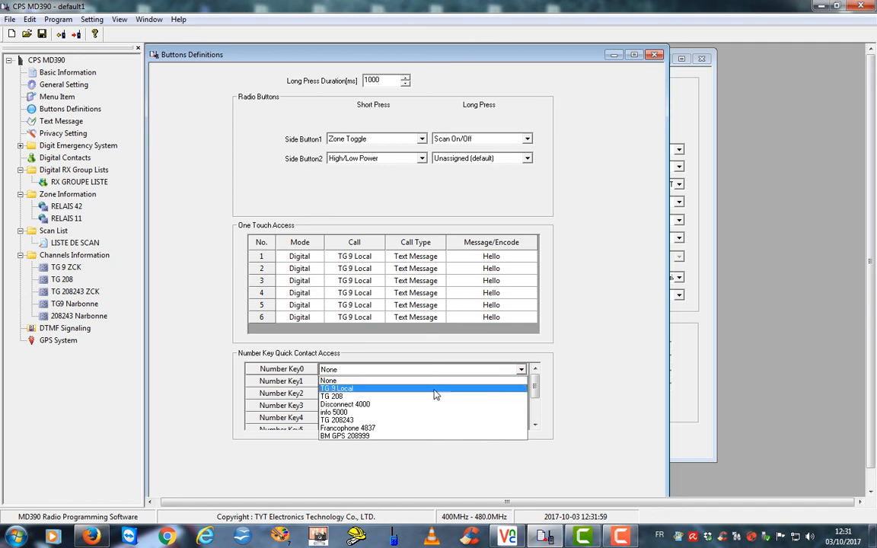
pyautogui.click(372, 429)
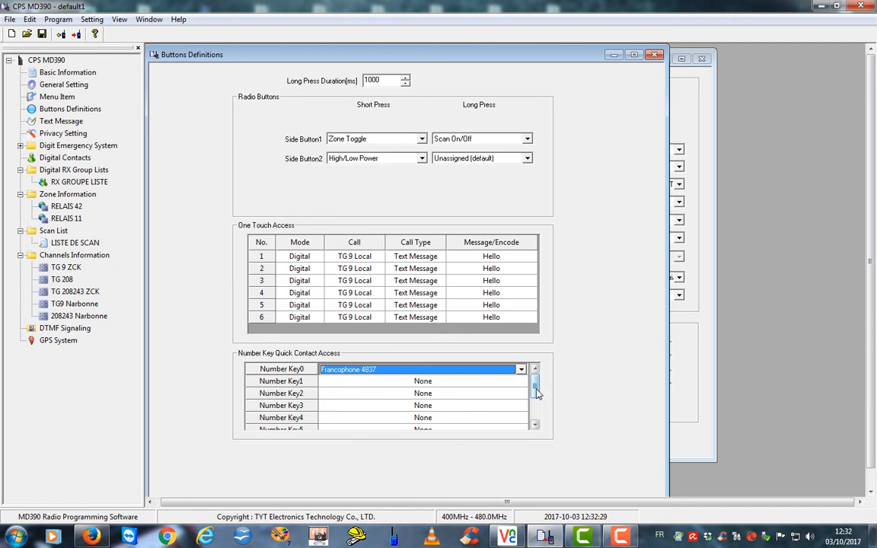
# Assign Disconnect 4000 to Number Key4 and info 5000 to Number Key5 in the quick contact list
pyautogui.scroll(-2, 537, 393)
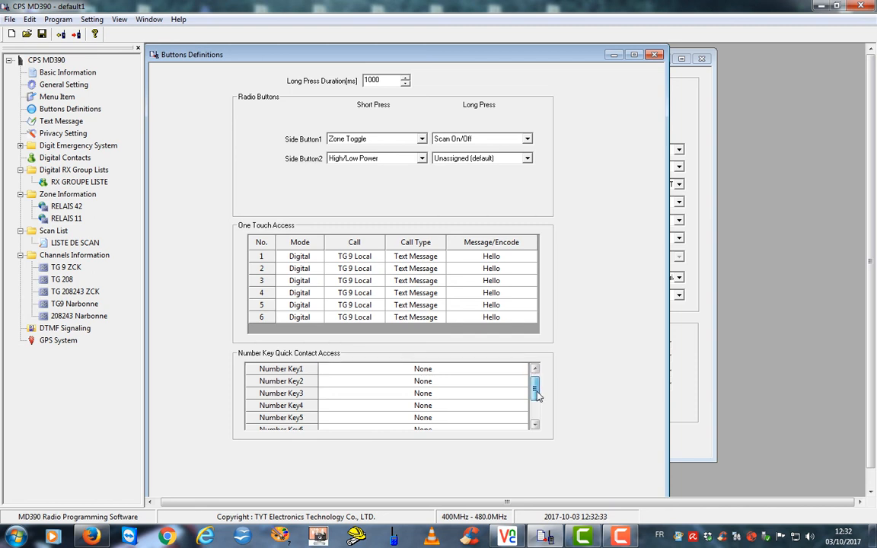
pyautogui.scroll(-1, 537, 392)
pyautogui.click(384, 395)
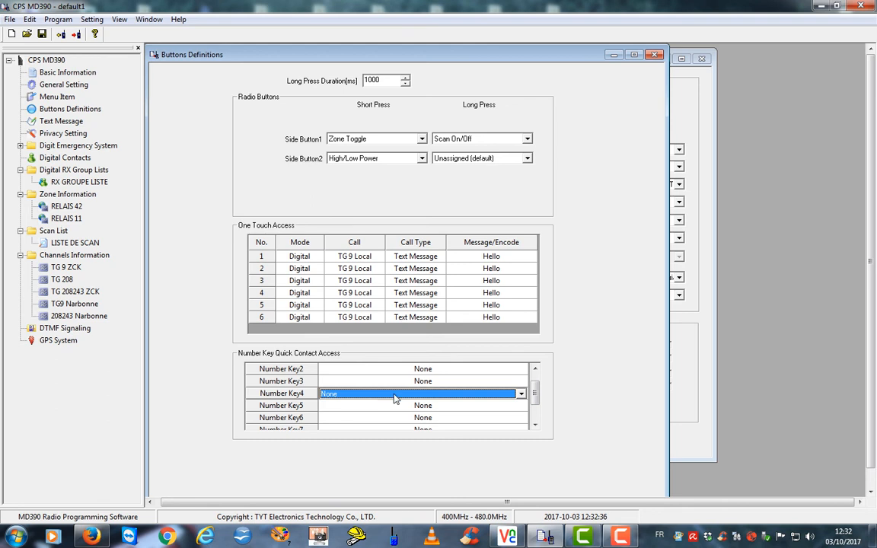
pyautogui.click(521, 396)
pyautogui.click(415, 431)
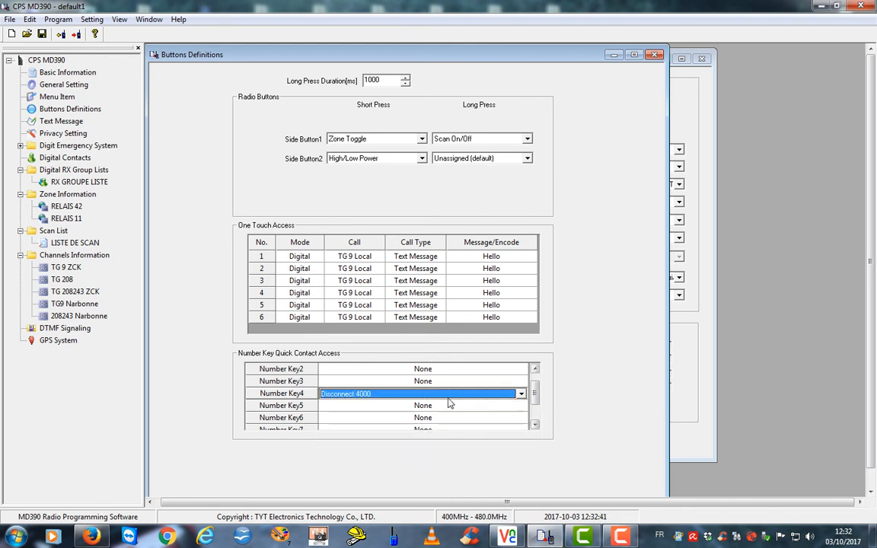
pyautogui.click(437, 406)
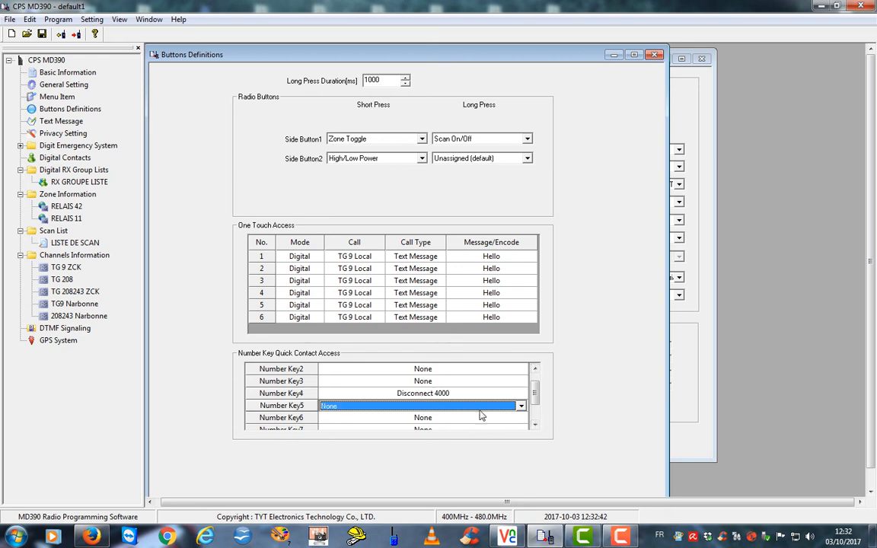
pyautogui.click(520, 408)
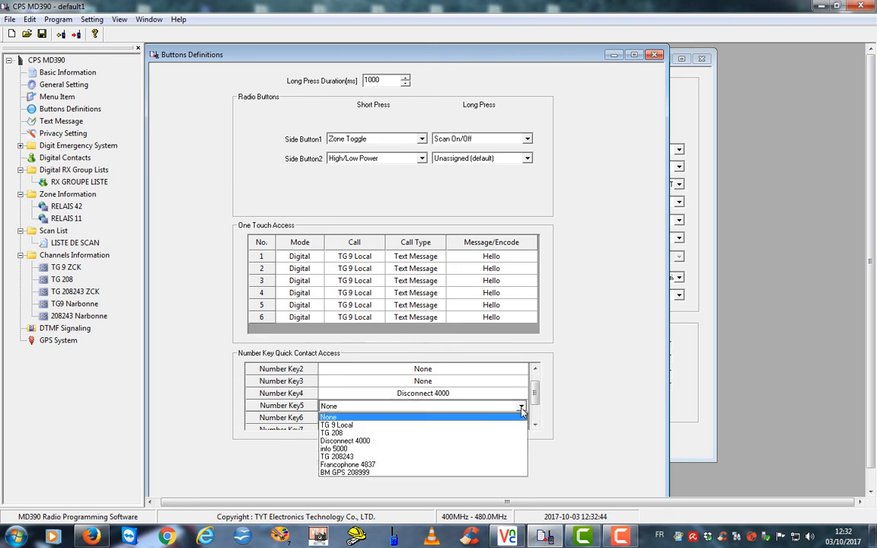
pyautogui.click(343, 450)
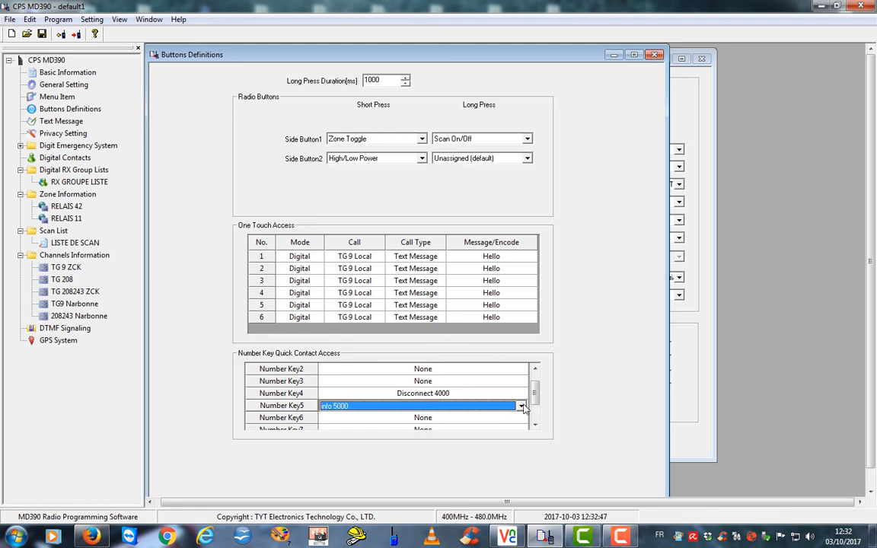
pyautogui.scroll(-1, 535, 406)
pyautogui.scroll(-1, 535, 406)
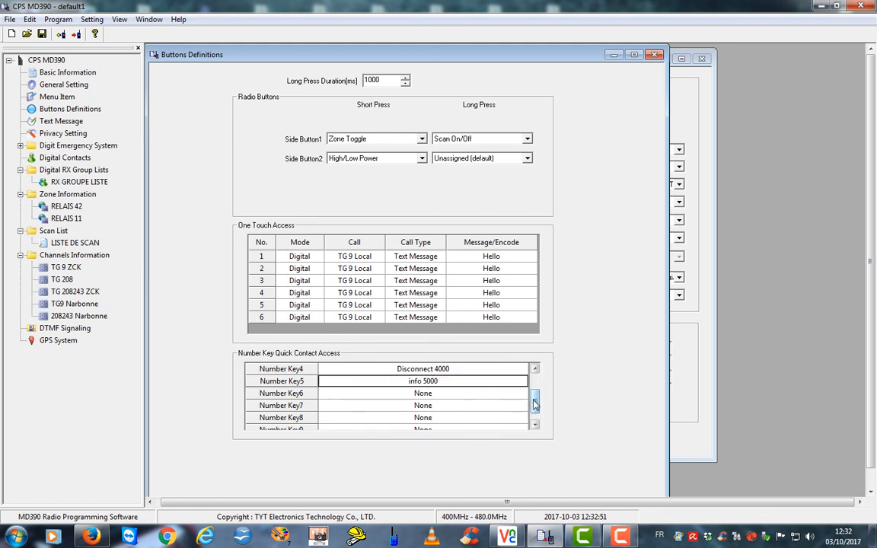
pyautogui.moveTo(535, 406); pyautogui.dragTo(536, 411)
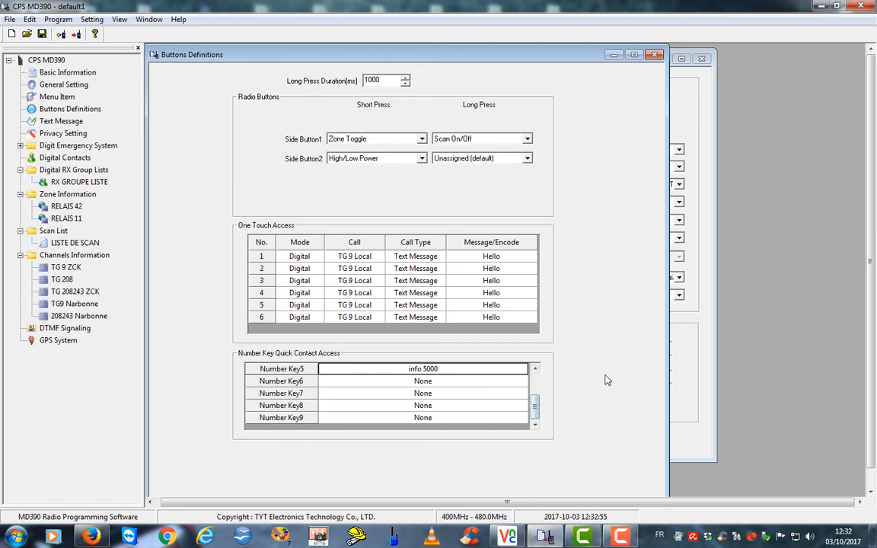
pyautogui.click(527, 160)
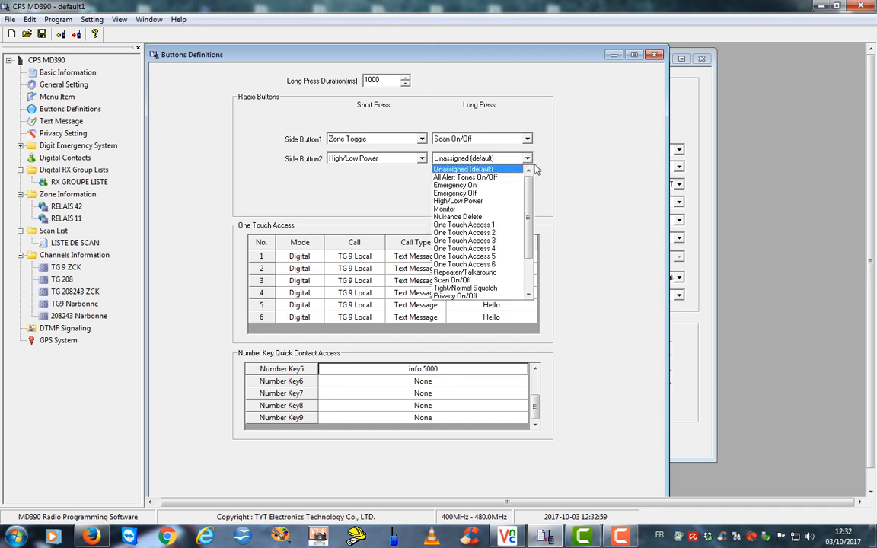
pyautogui.click(567, 175)
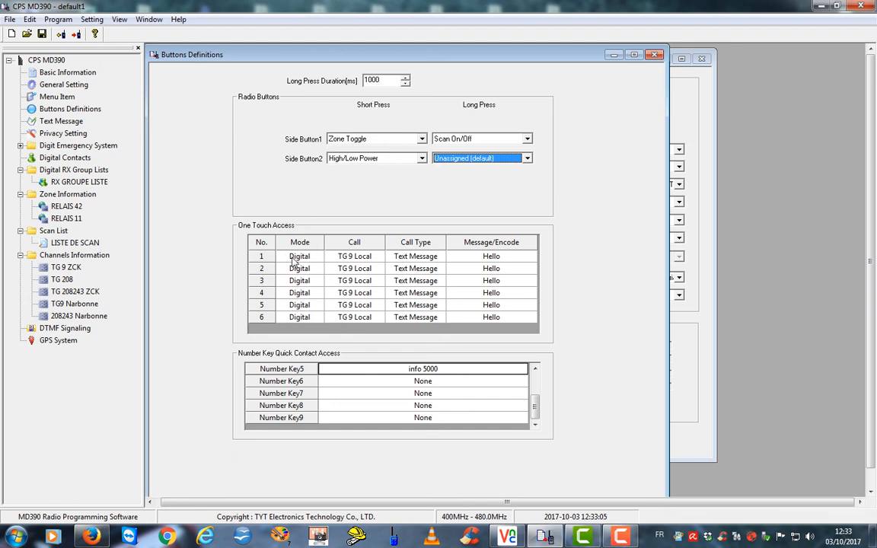
pyautogui.click(318, 260)
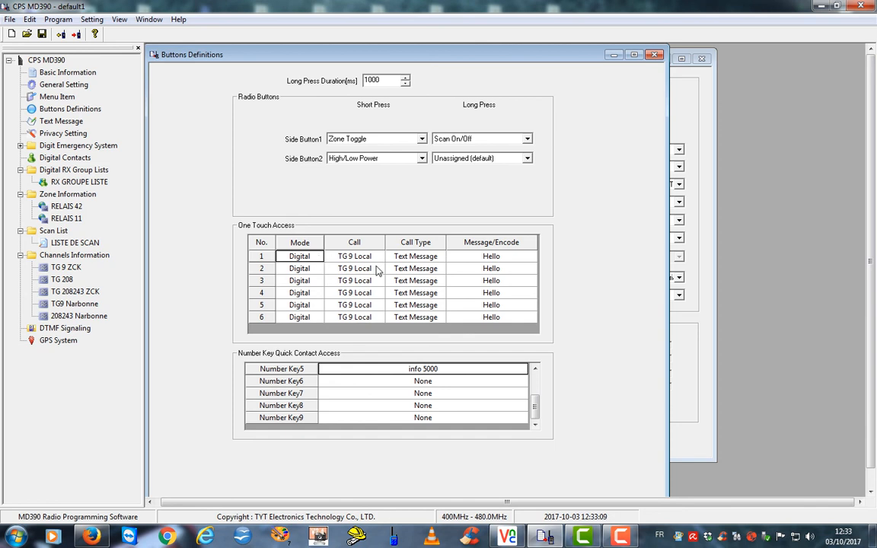
pyautogui.click(367, 259)
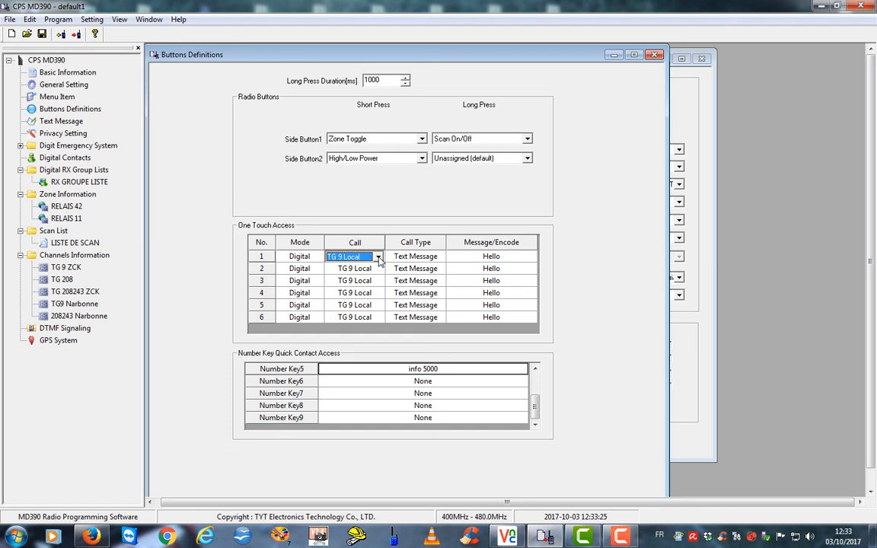
pyautogui.click(378, 257)
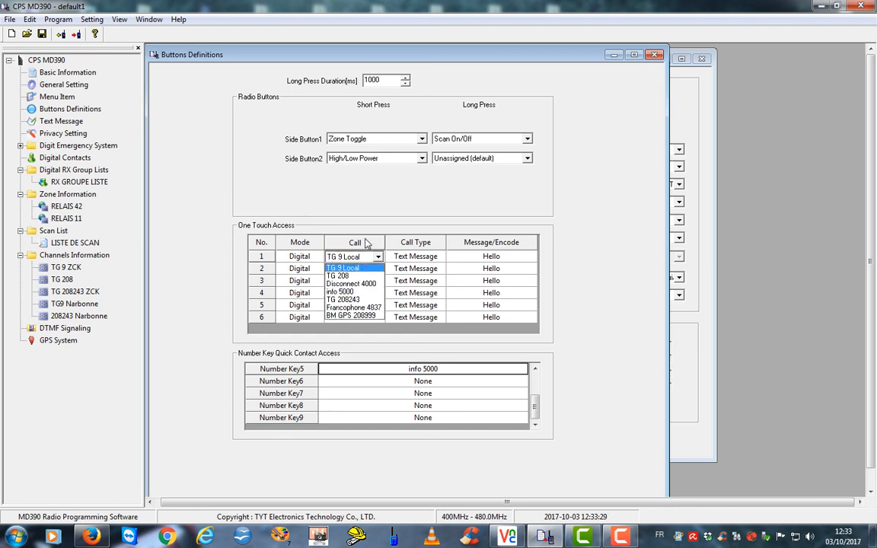
pyautogui.click(362, 230)
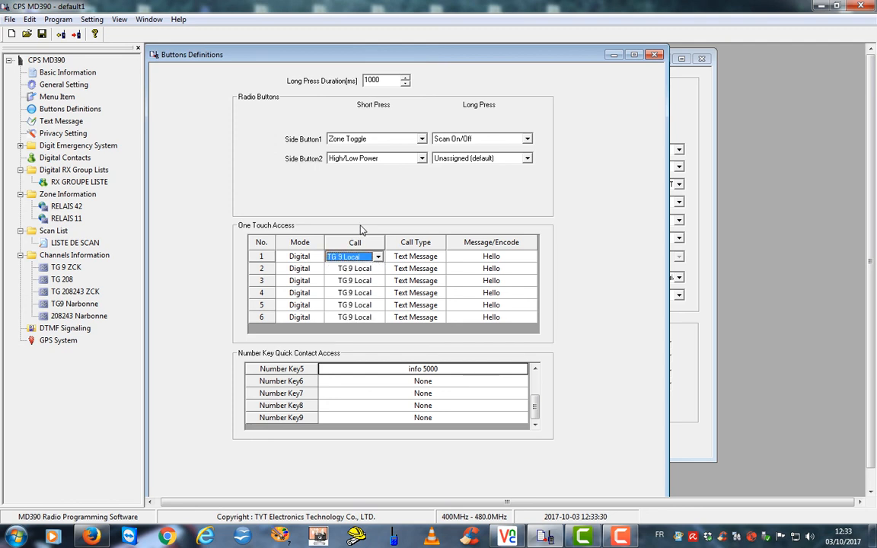
pyautogui.click(439, 262)
pyautogui.click(439, 258)
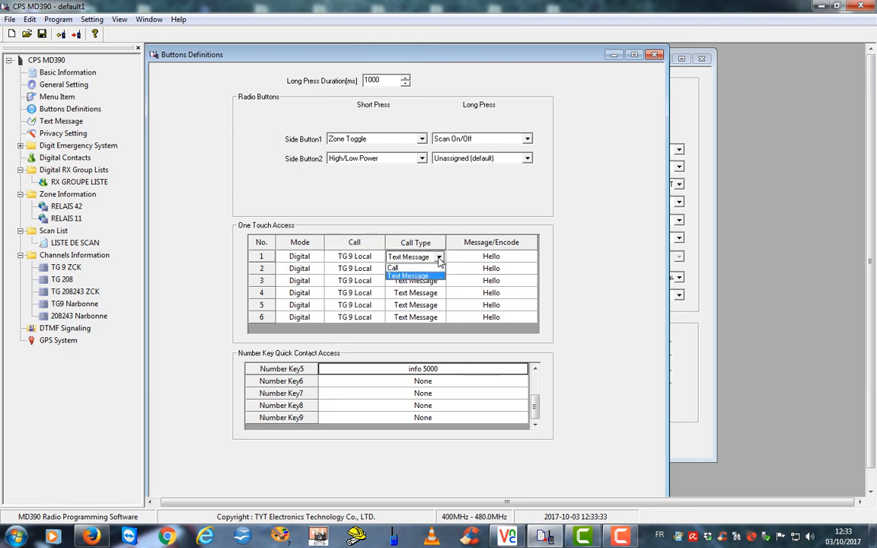
pyautogui.click(439, 258)
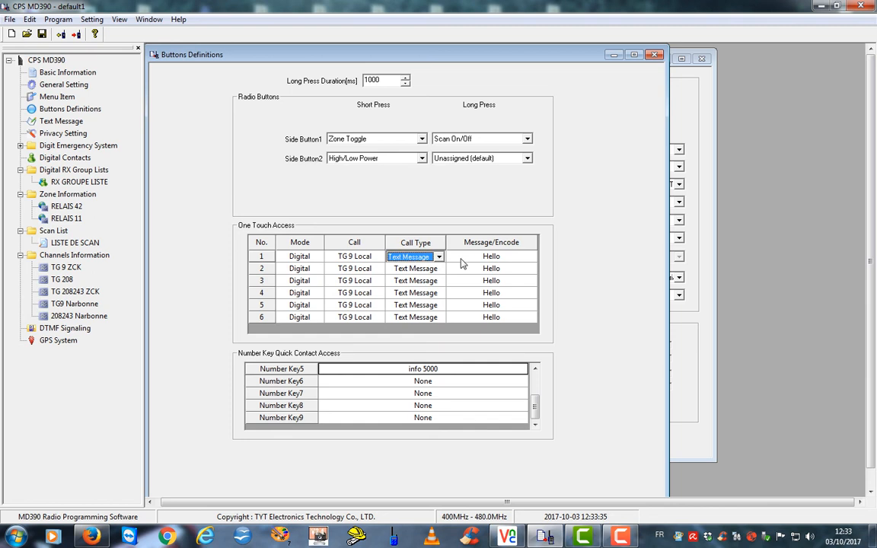
pyautogui.click(532, 259)
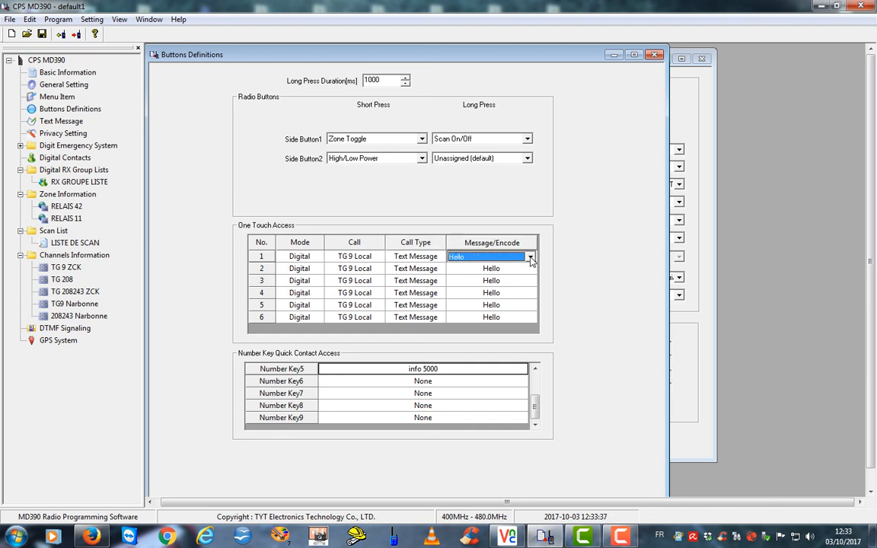
pyautogui.click(530, 256)
pyautogui.click(530, 257)
# Open Basic Information, General Setting, Menu Item, Text Message, Privacy, Digital Contacts and RELAIS 42 zone windows
pyautogui.moveTo(171, 56); pyautogui.dragTo(234, 47)
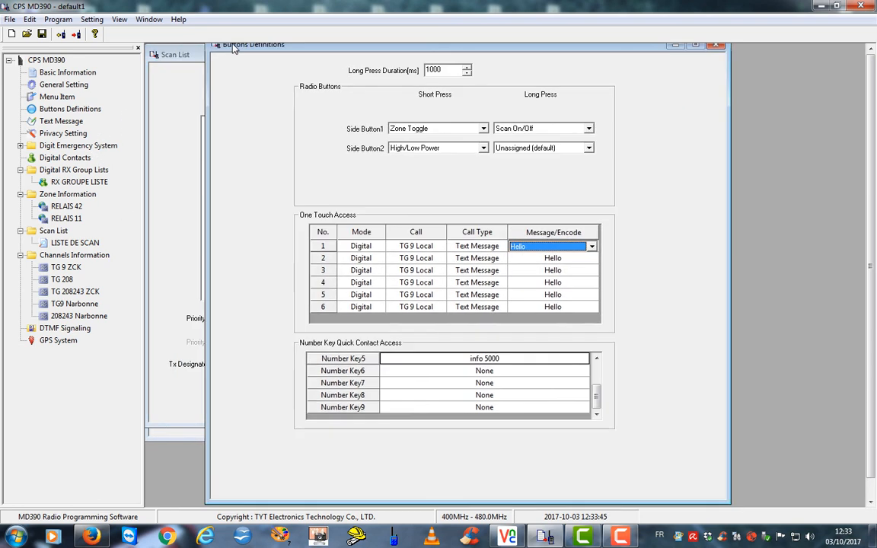
pyautogui.doubleClick(35, 70)
pyautogui.doubleClick(36, 86)
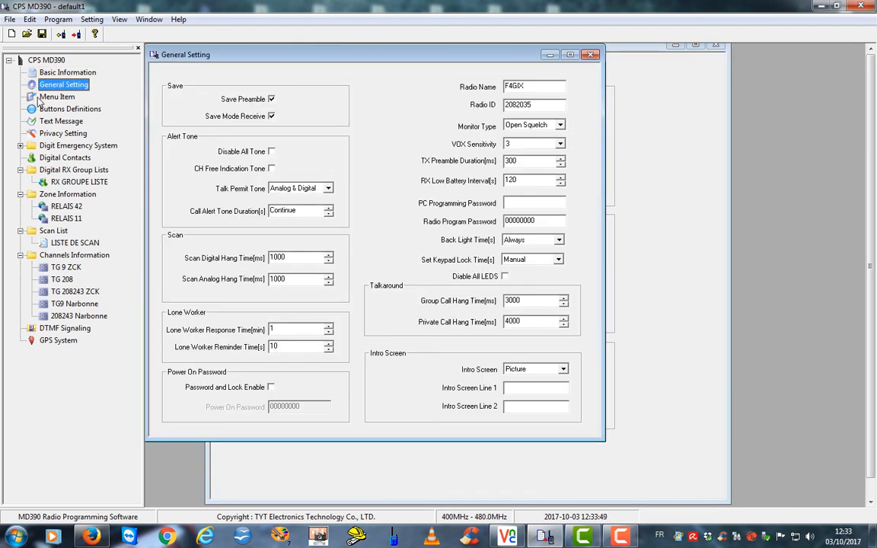
pyautogui.doubleClick(35, 96)
pyautogui.doubleClick(35, 108)
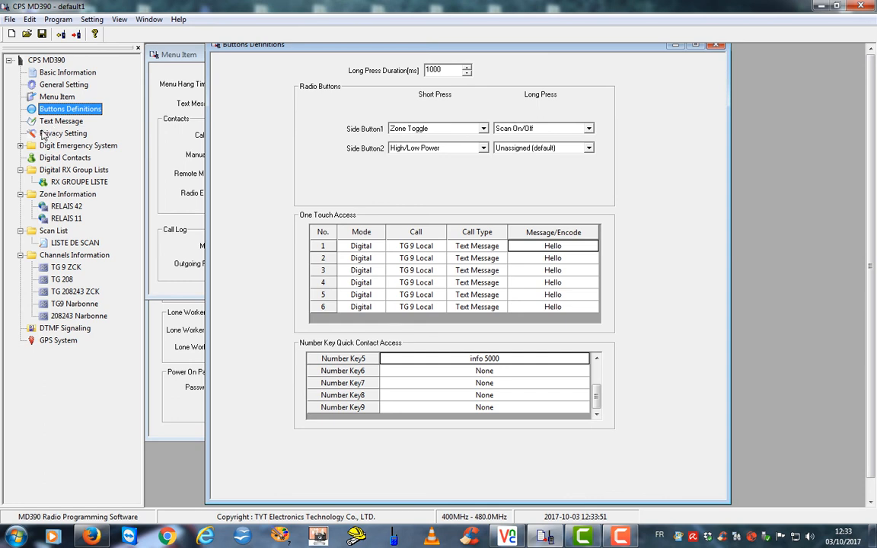
pyautogui.doubleClick(42, 121)
pyautogui.doubleClick(37, 134)
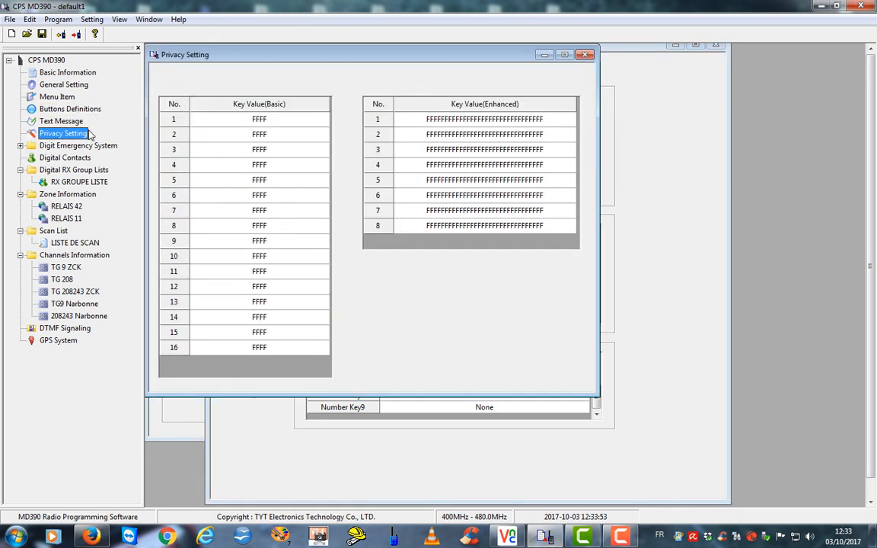
pyautogui.doubleClick(41, 158)
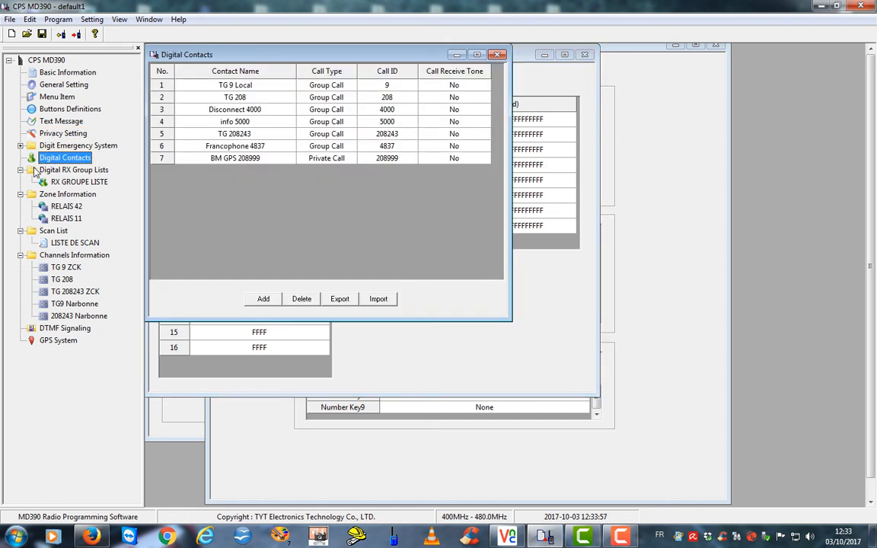
pyautogui.doubleClick(56, 207)
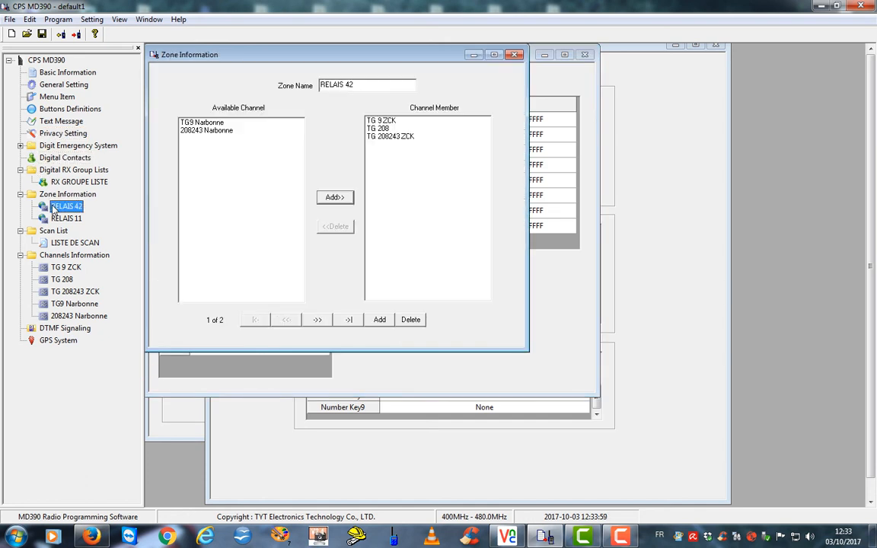
# Close the Zone Information, Digital Contacts, Privacy Setting, Text Message and Buttons Definitions windows
pyautogui.click(515, 55)
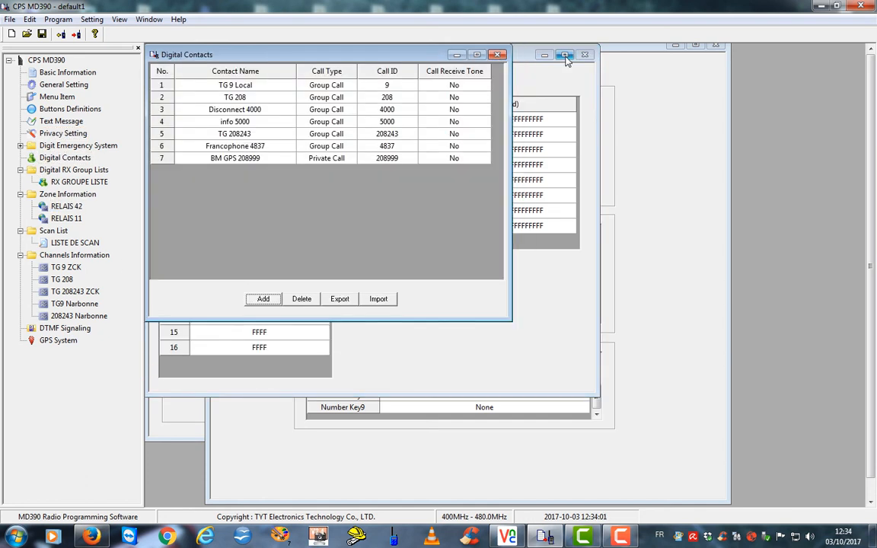
pyautogui.click(496, 55)
pyautogui.click(584, 54)
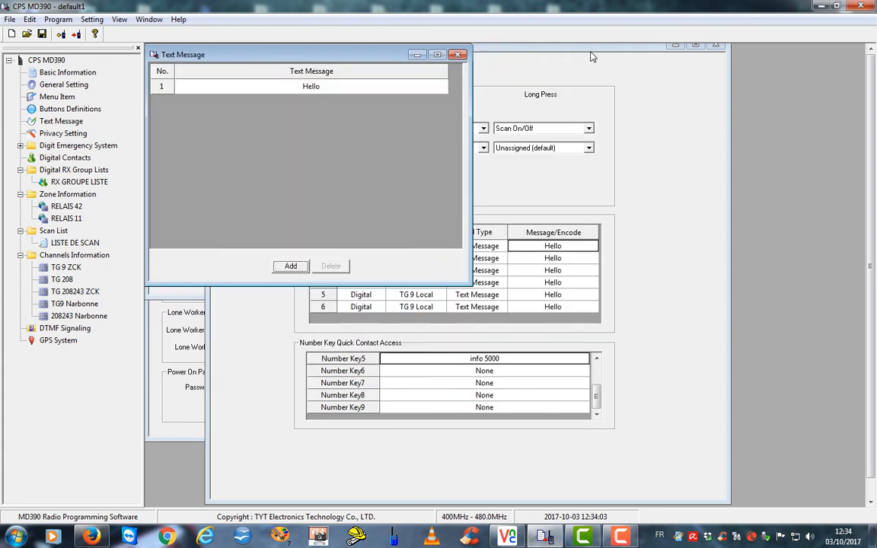
pyautogui.click(456, 55)
pyautogui.moveTo(544, 47); pyautogui.dragTo(484, 122)
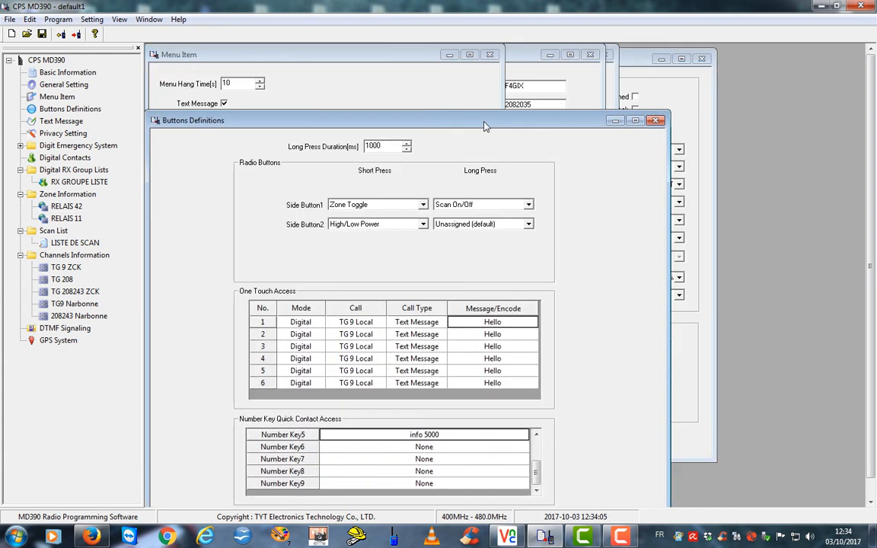
pyautogui.click(656, 121)
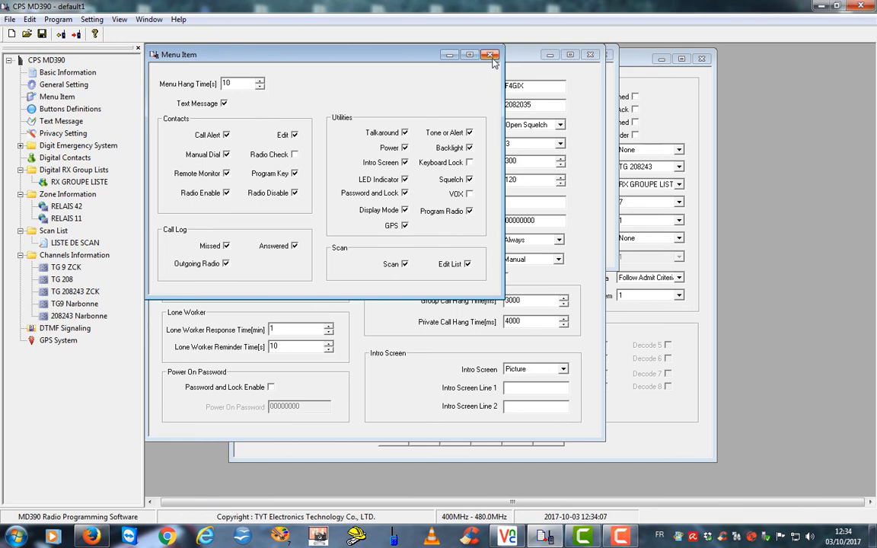
# Close the Menu Item, General Setting, Basic Information, GPS System, Channels, Scan List and RX Group Lists windows
pyautogui.click(490, 54)
pyautogui.click(590, 55)
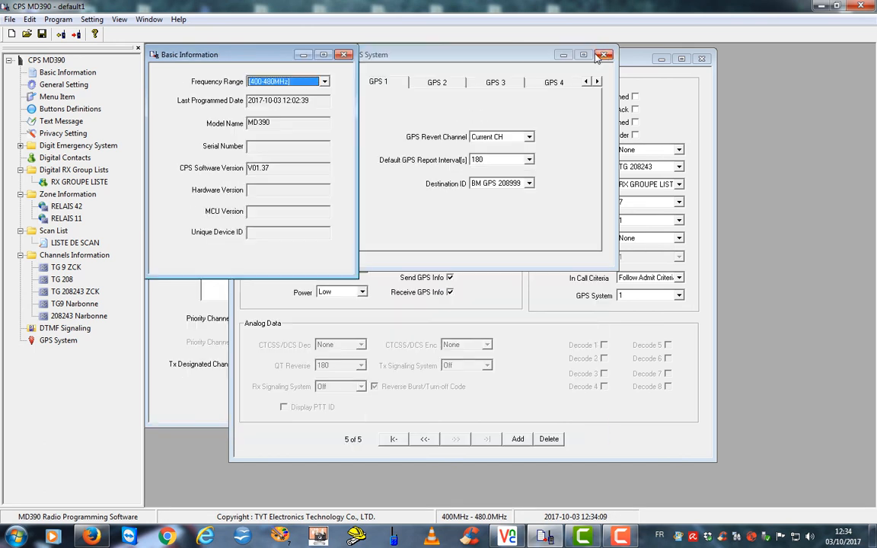
pyautogui.click(345, 55)
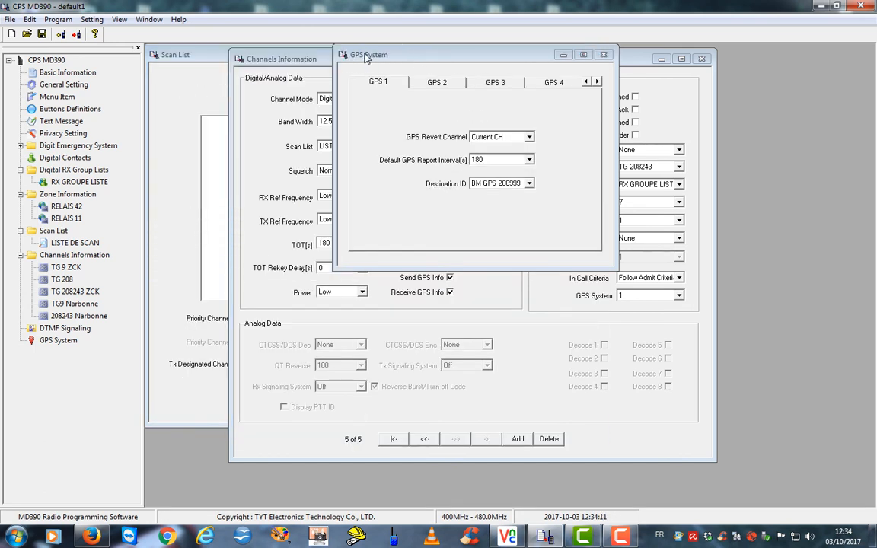
pyautogui.moveTo(423, 58); pyautogui.dragTo(335, 111)
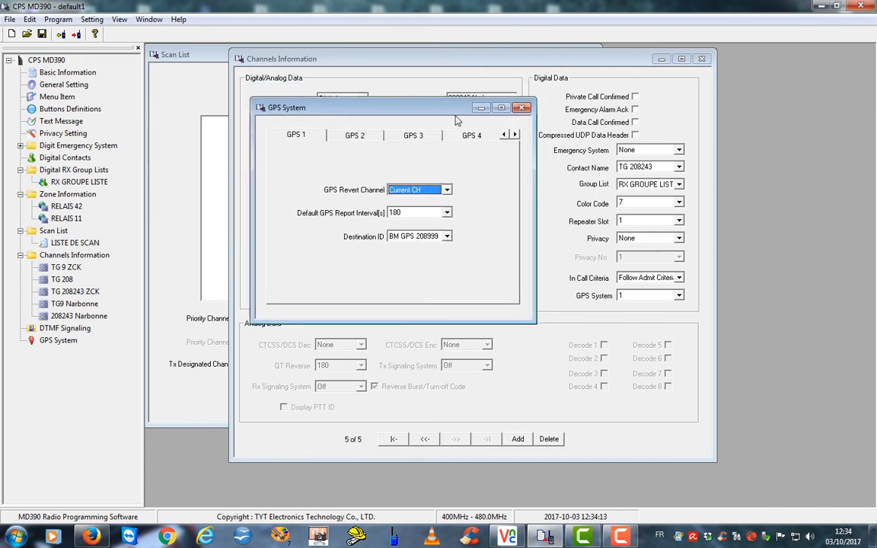
pyautogui.click(522, 109)
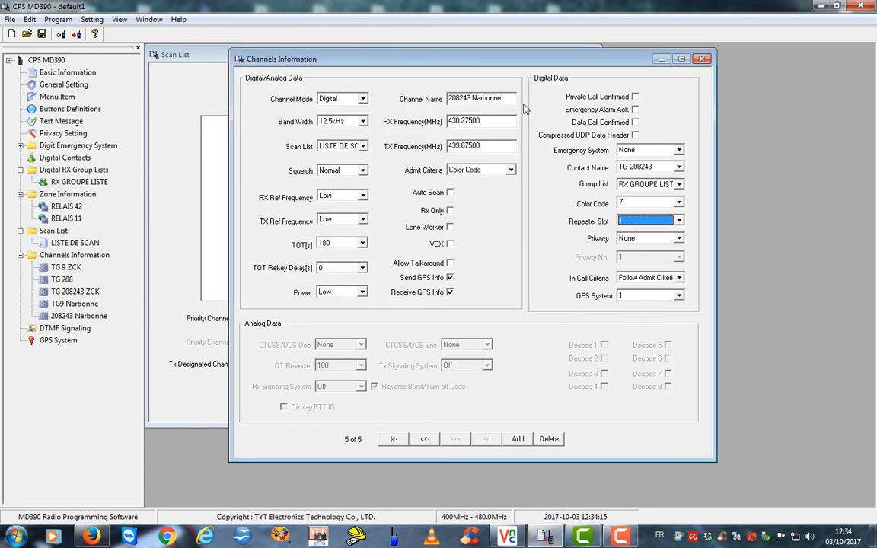
pyautogui.click(701, 60)
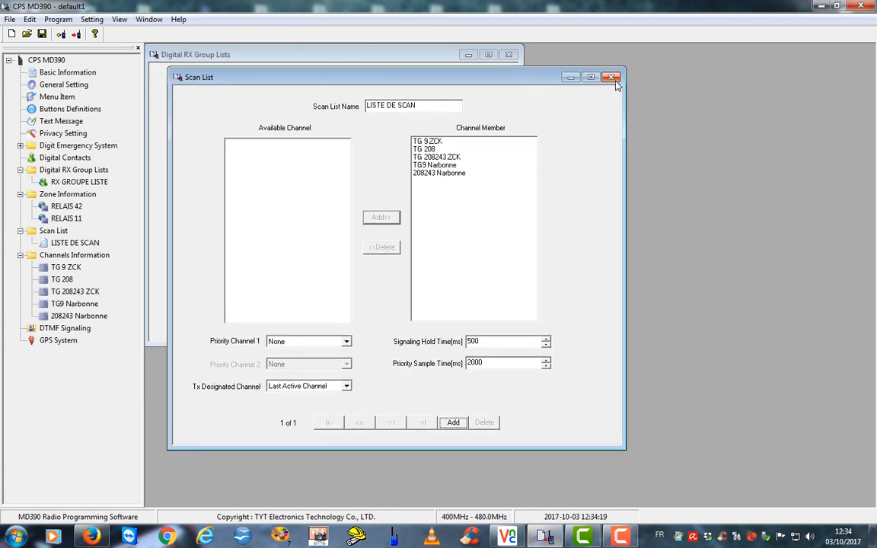
pyautogui.click(610, 79)
pyautogui.click(510, 56)
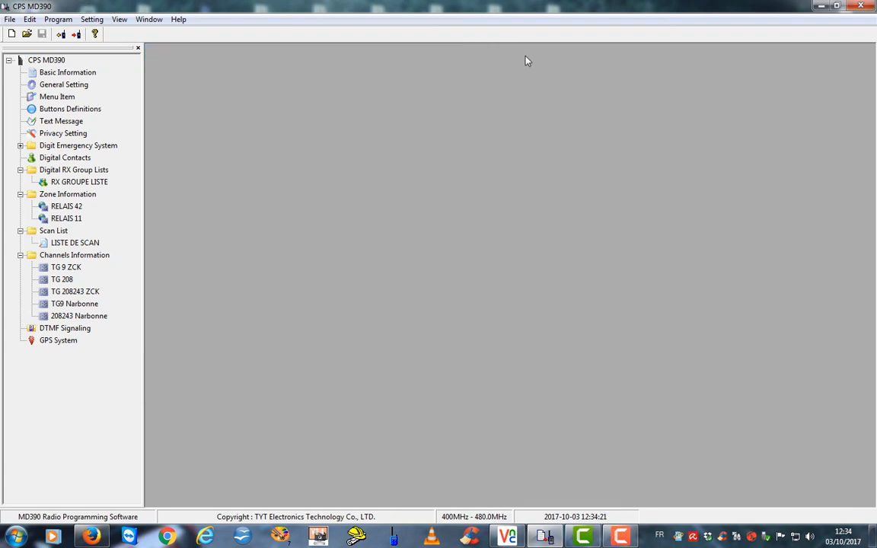
# Restore down the CPS window, look through the File menu, then launch Write to Radio
pyautogui.moveTo(306, 10); pyautogui.dragTo(354, 32)
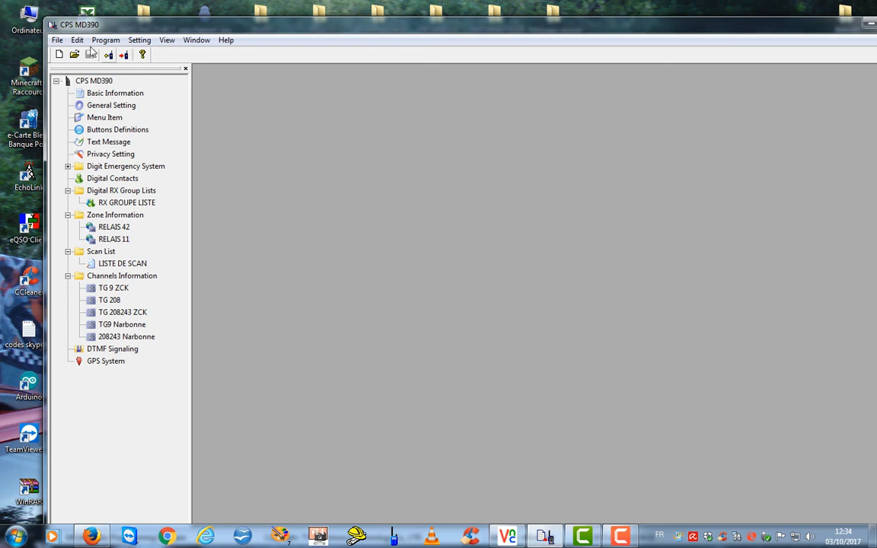
pyautogui.click(57, 41)
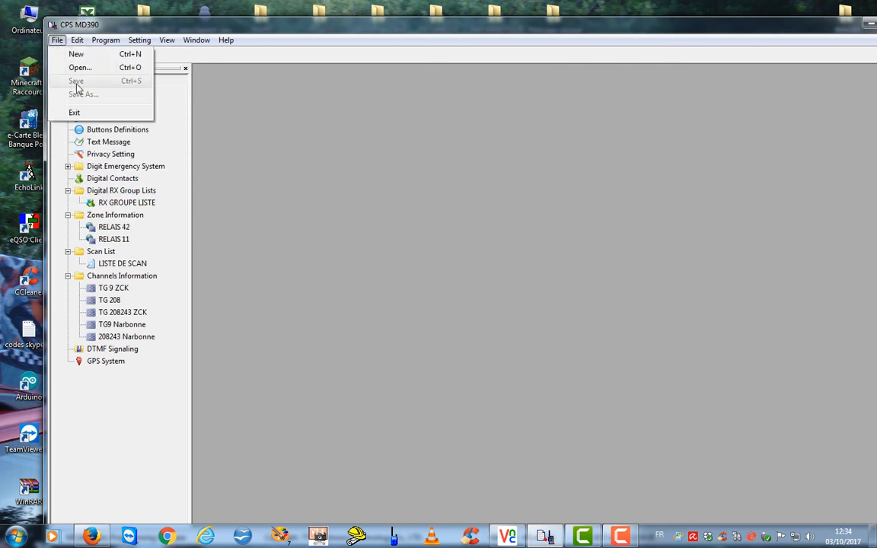
pyautogui.click(116, 24)
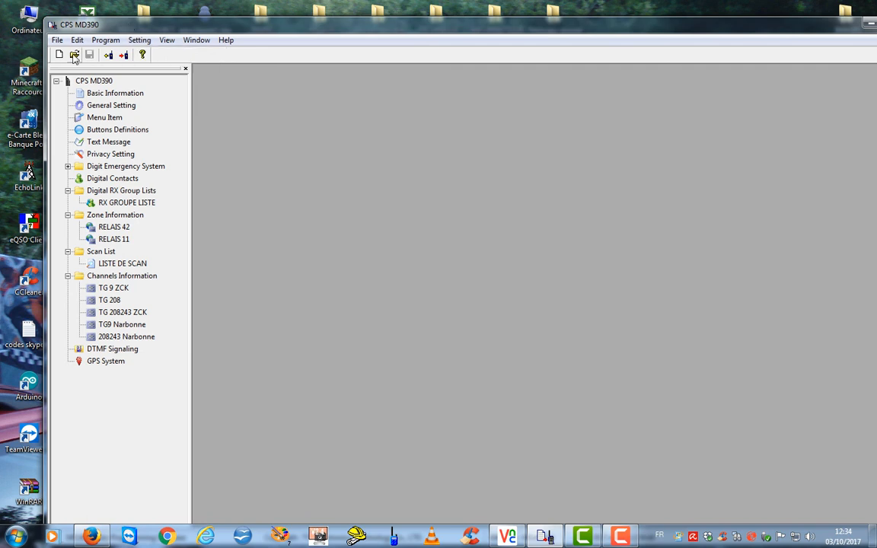
pyautogui.click(57, 39)
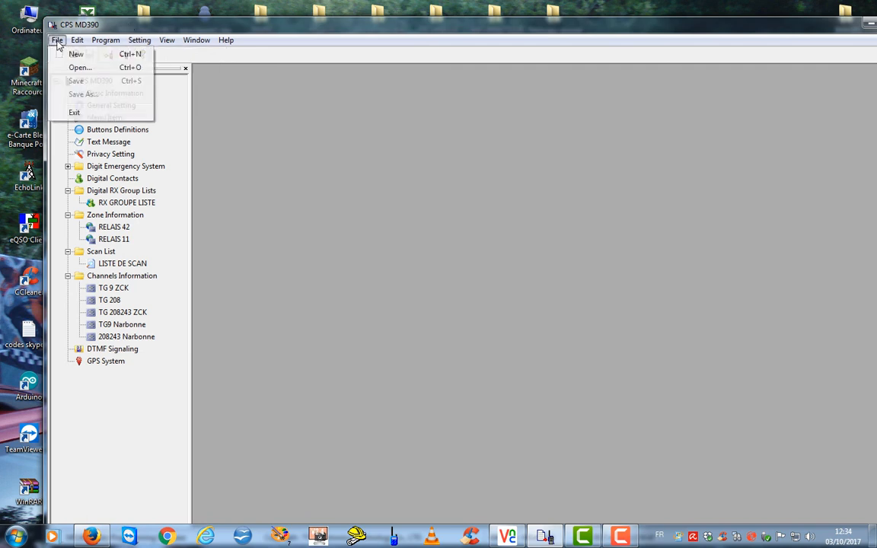
pyautogui.click(137, 23)
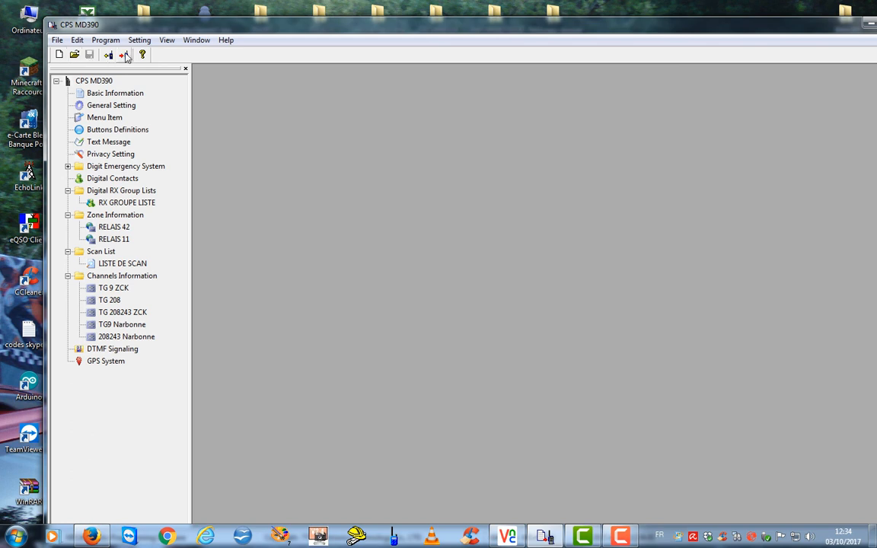
pyautogui.click(122, 56)
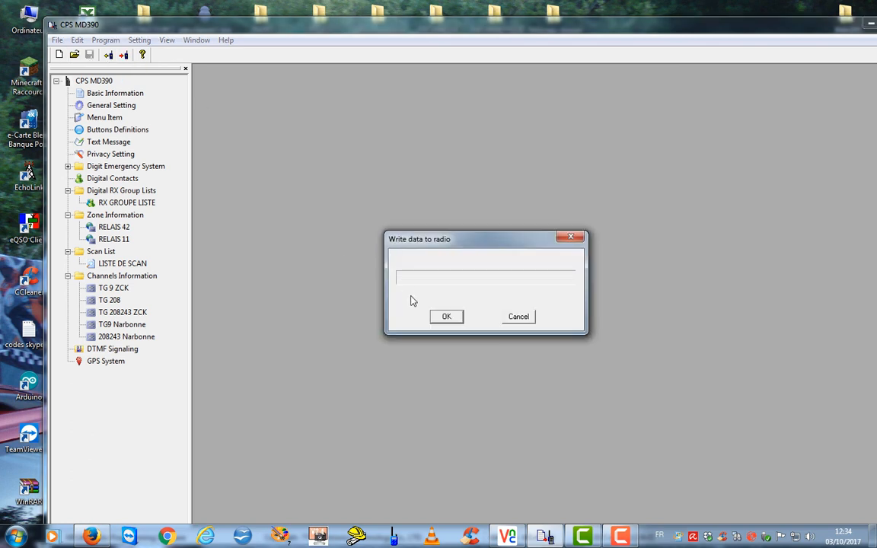
# Confirm the Write data to radio dialog with OK, then move it aside and close it
pyautogui.click(450, 320)
pyautogui.moveTo(521, 241); pyautogui.dragTo(329, 85)
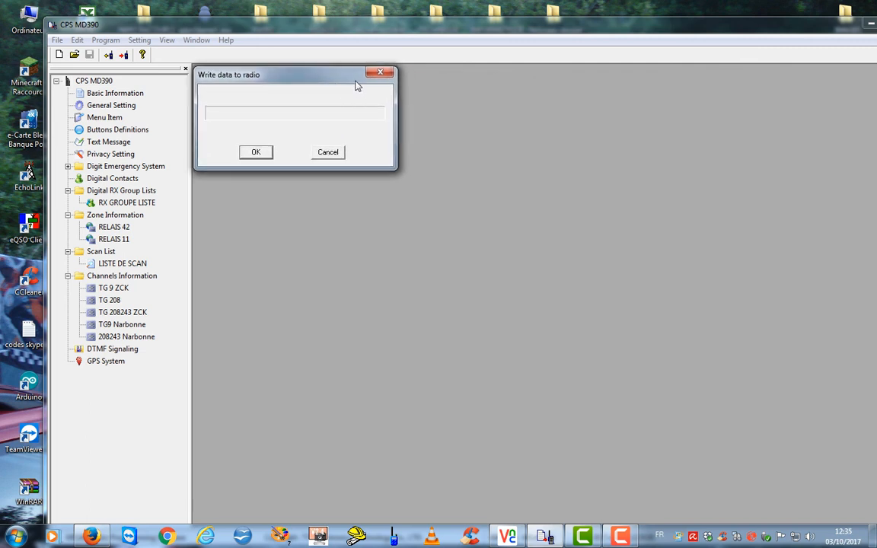
pyautogui.moveTo(316, 74)
pyautogui.mouseDown()
pyautogui.moveTo(336, 75)
pyautogui.moveTo(316, 77)
pyautogui.mouseUp()
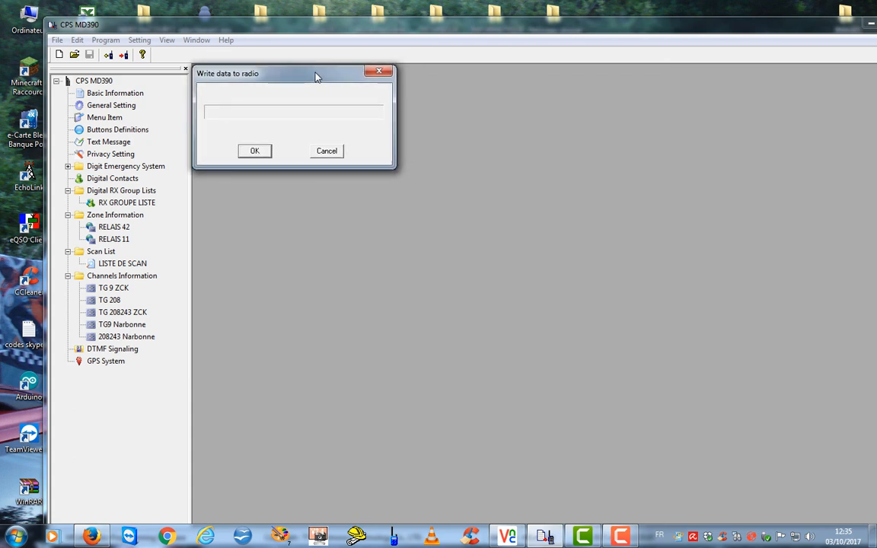
pyautogui.click(383, 73)
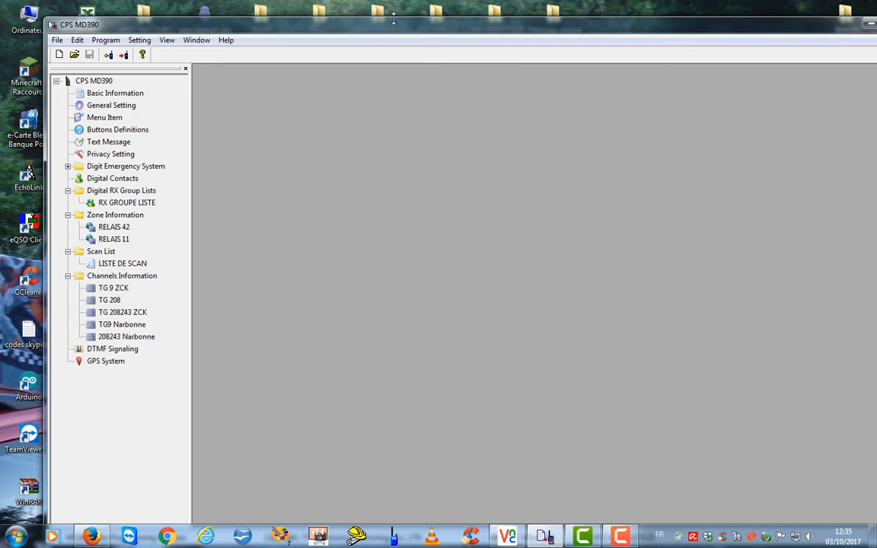
# Drag the CPS MD390 window to the top edge so it fills the screen again
pyautogui.moveTo(391, 27); pyautogui.dragTo(348, 24)
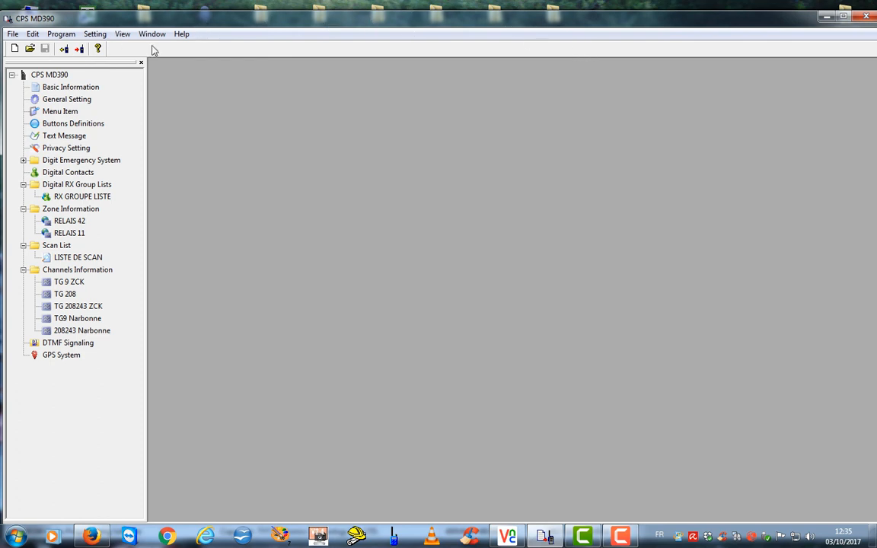
pyautogui.moveTo(131, 20)
pyautogui.mouseDown()
pyautogui.moveTo(203, 51)
pyautogui.moveTo(132, 1)
pyautogui.moveTo(132, 12)
pyautogui.mouseUp()
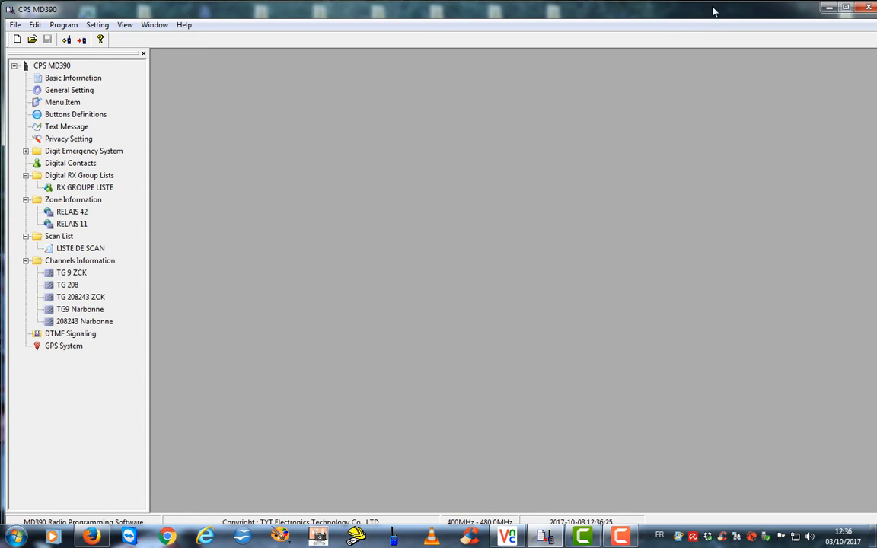
pyautogui.moveTo(714, 11); pyautogui.dragTo(689, 11)
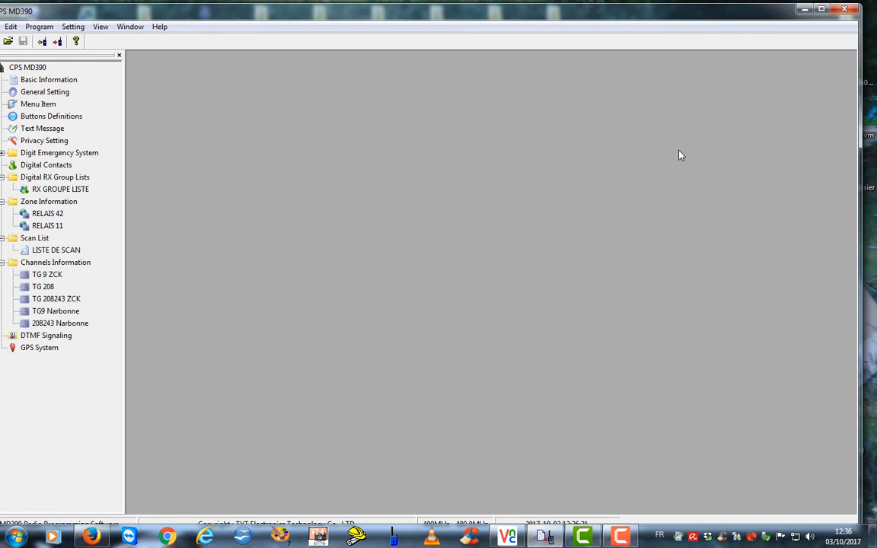
pyautogui.click(620, 537)
pyautogui.moveTo(780, 448); pyautogui.dragTo(674, 428)
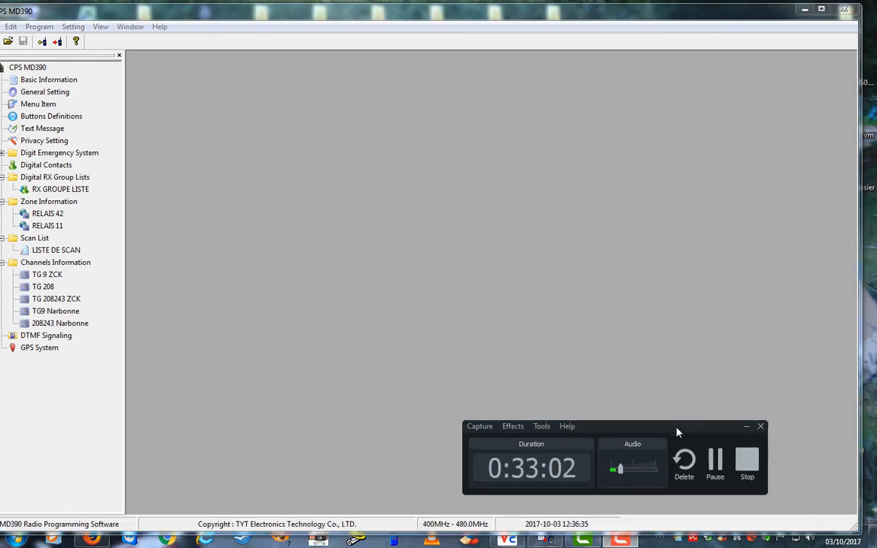